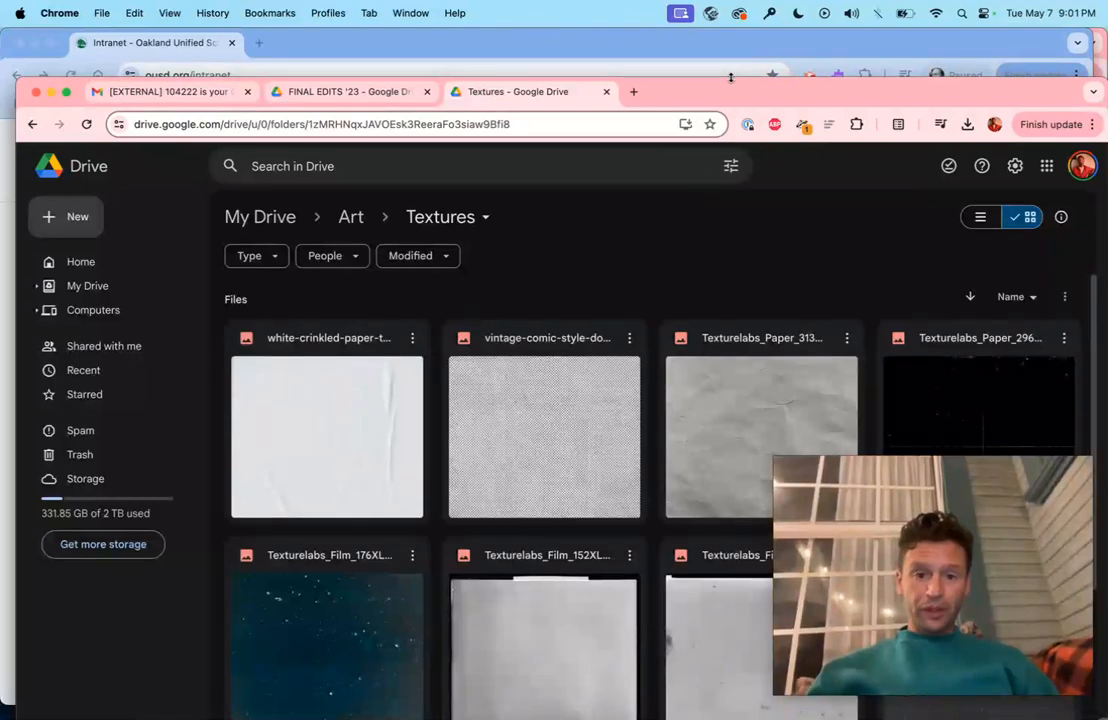
Download the V-7 portrait of the man beside his shadow from the FINAL EDITS '23 folder.
{"action": "left_click", "coordinate": [308, 44]}
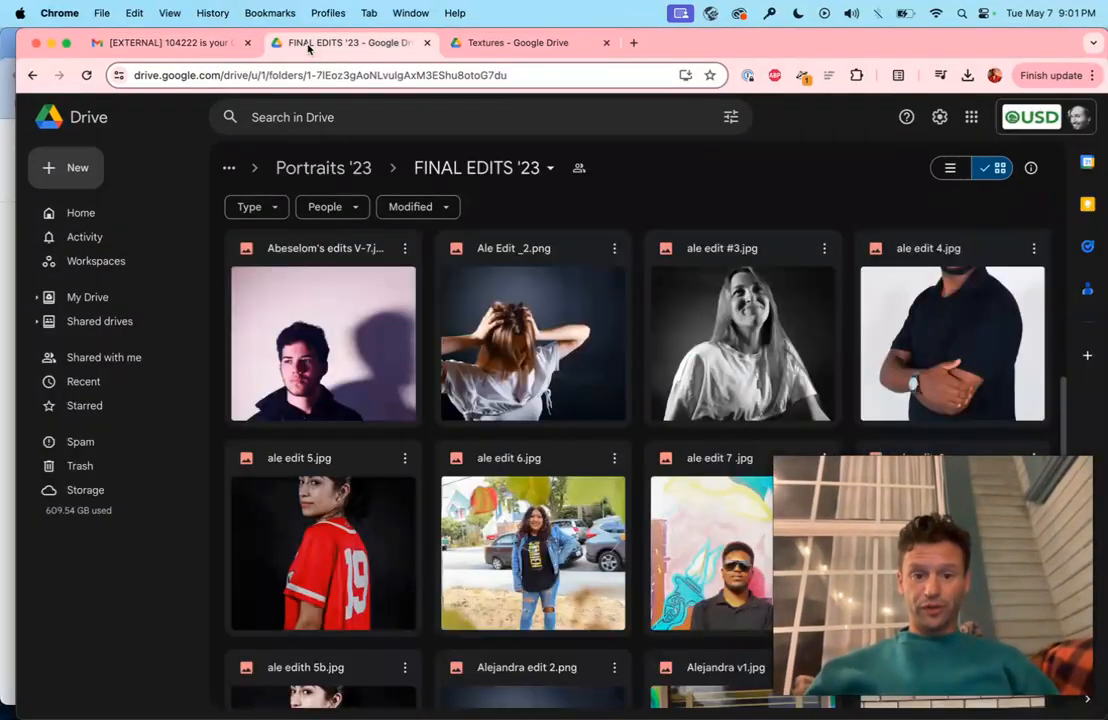
{"action": "left_click", "coordinate": [405, 250]}
{"action": "left_click", "coordinate": [405, 250]}
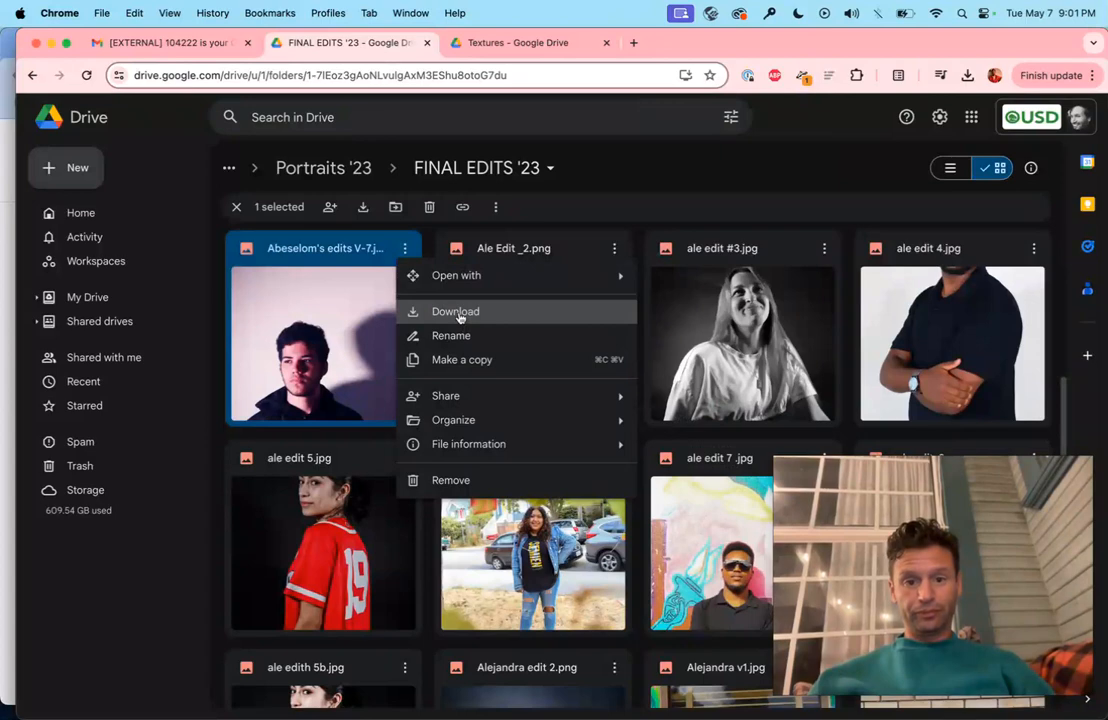
{"action": "left_click", "coordinate": [692, 150]}
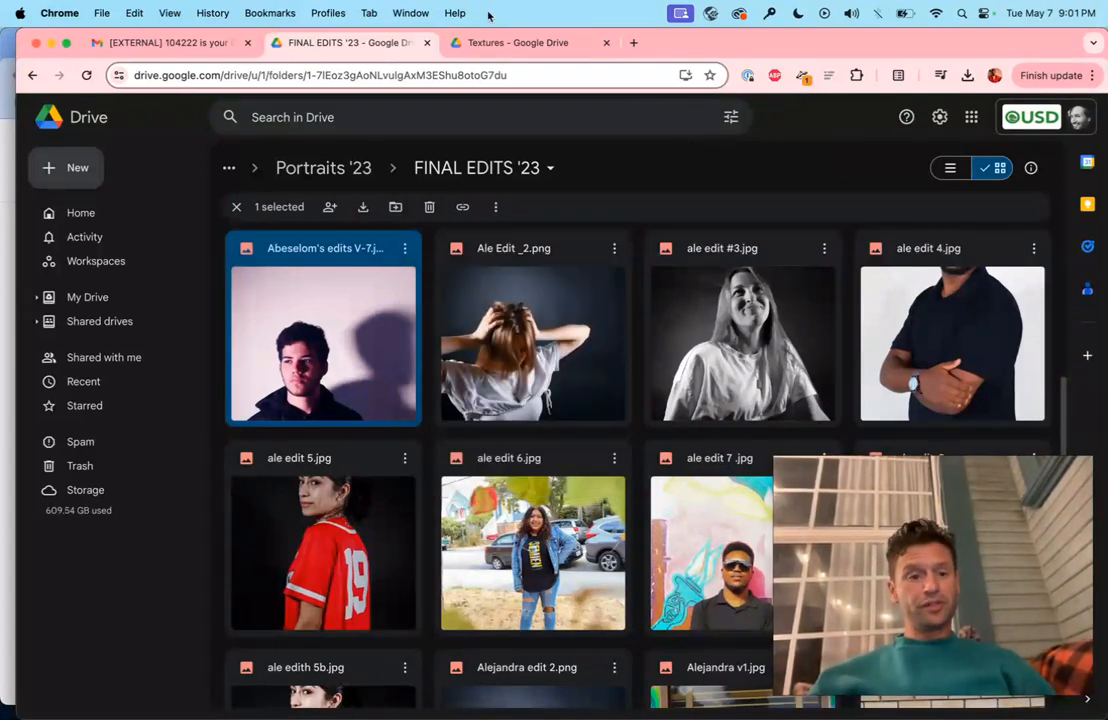
Browse the Textures folder in Google Drive and download the black Texturelabs_Paper_296XL texture.
{"action": "left_click", "coordinate": [491, 42]}
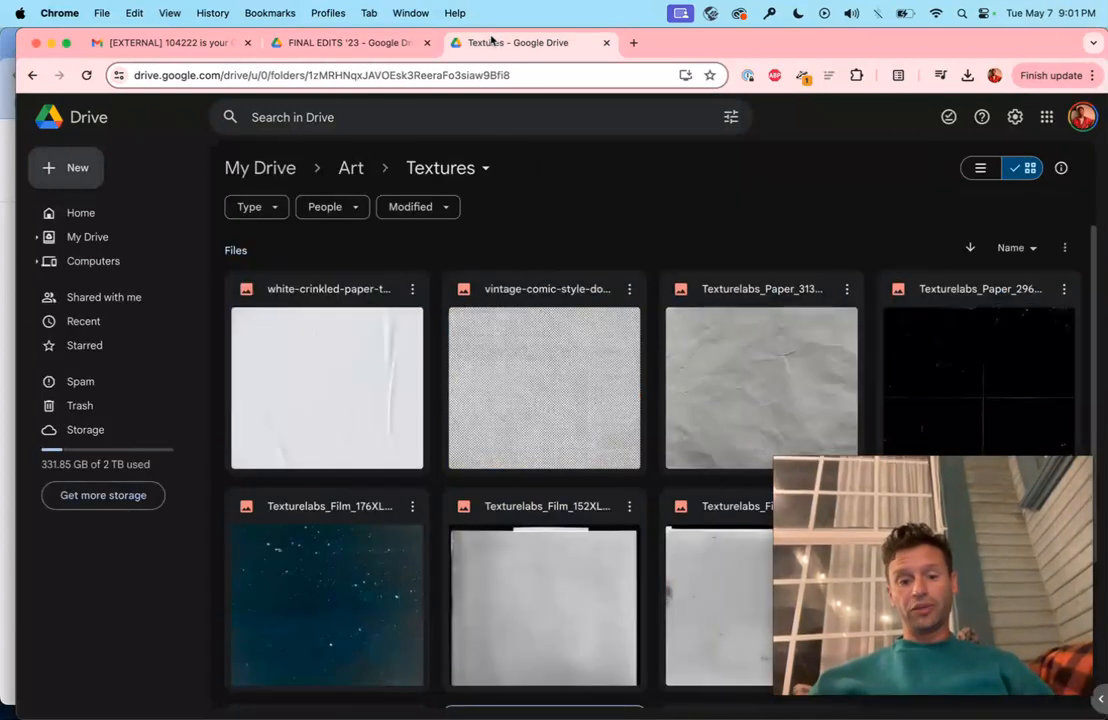
{"action": "scroll", "coordinate": [565, 306], "scroll_direction": "down", "scroll_amount": 1}
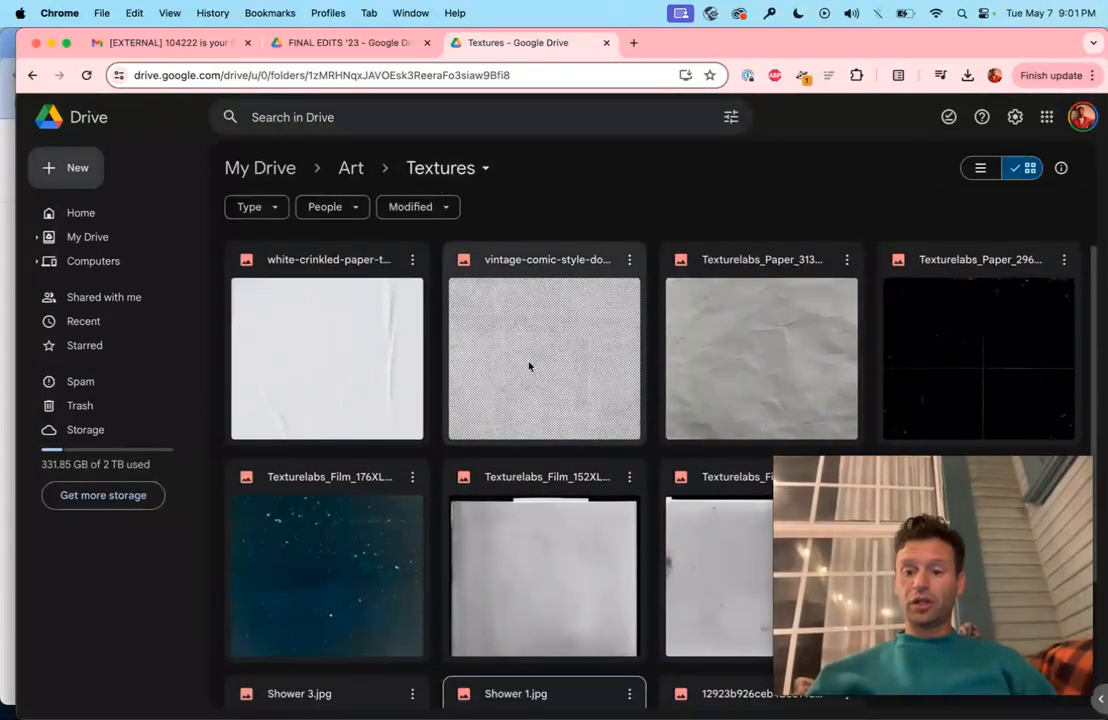
{"action": "scroll", "coordinate": [529, 366], "scroll_direction": "down", "scroll_amount": 4}
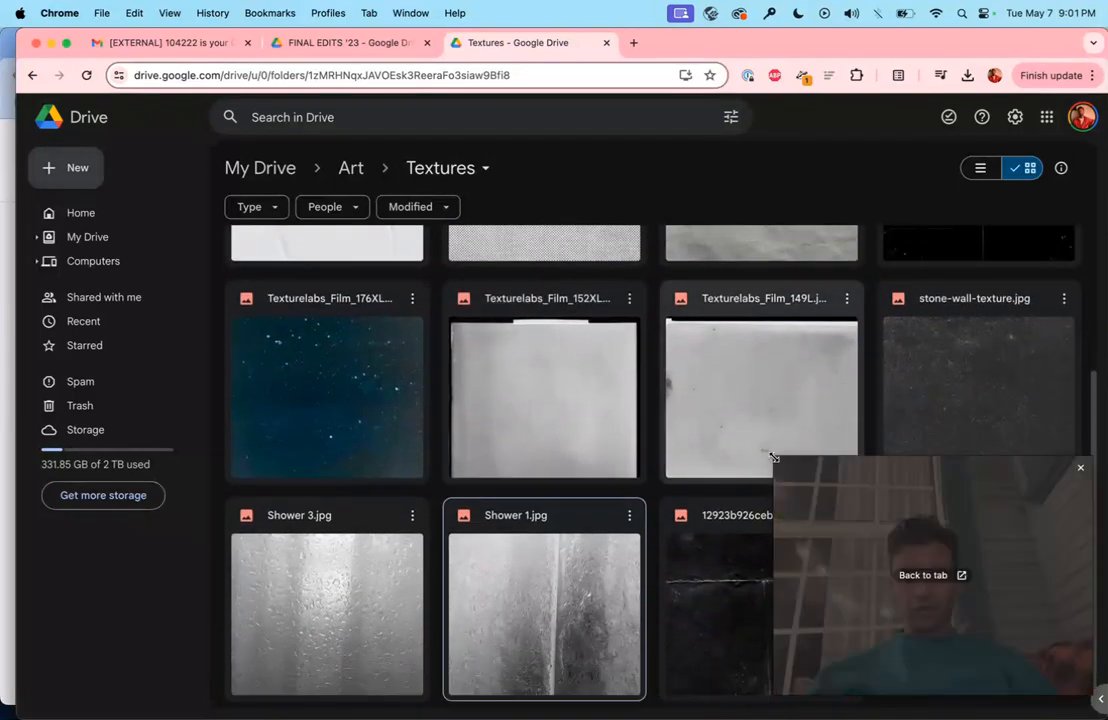
{"action": "scroll", "coordinate": [527, 366], "scroll_direction": "up", "scroll_amount": 4}
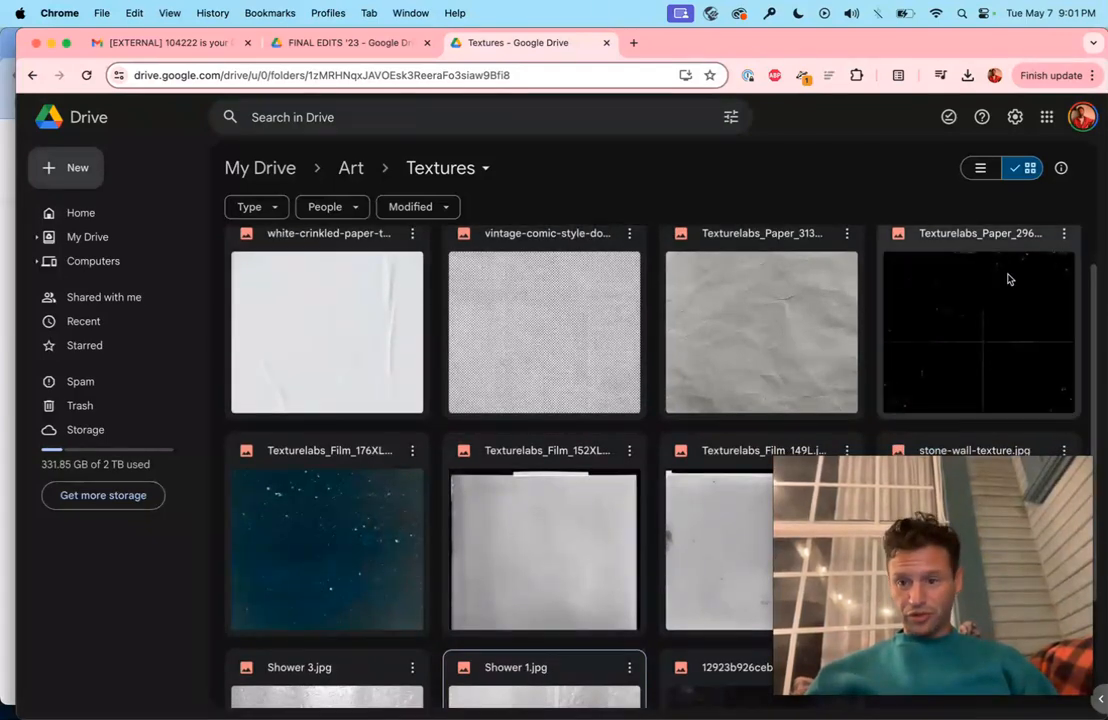
{"action": "left_click", "coordinate": [1064, 237]}
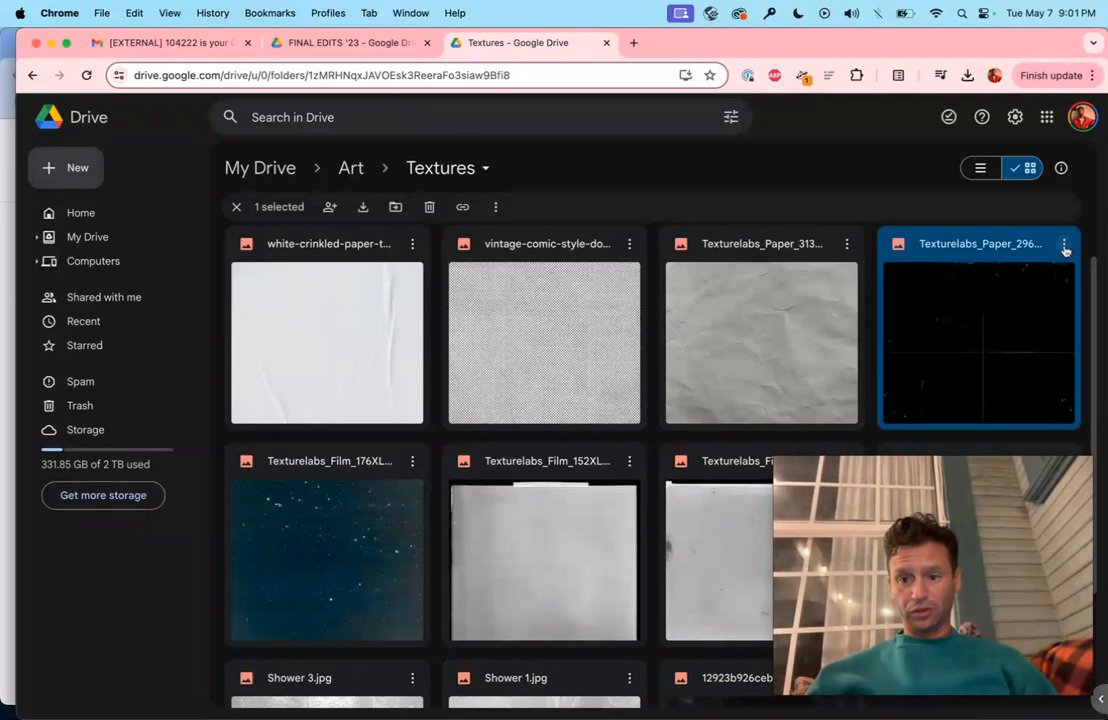
{"action": "left_click", "coordinate": [1065, 245]}
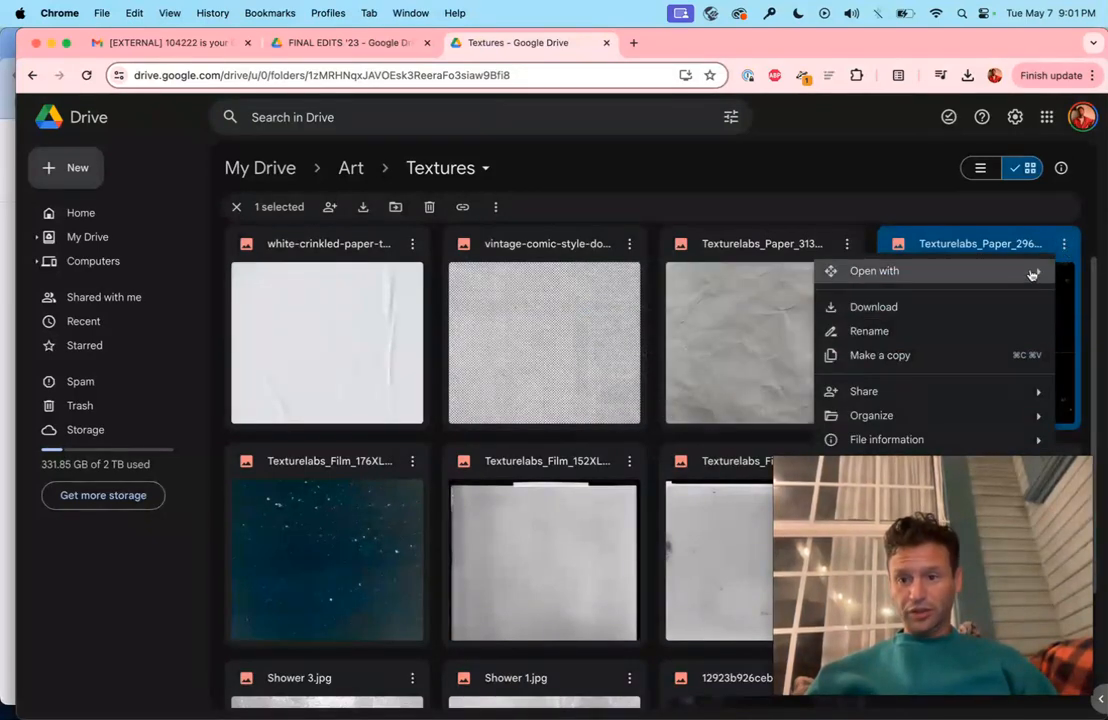
{"action": "left_click", "coordinate": [983, 310]}
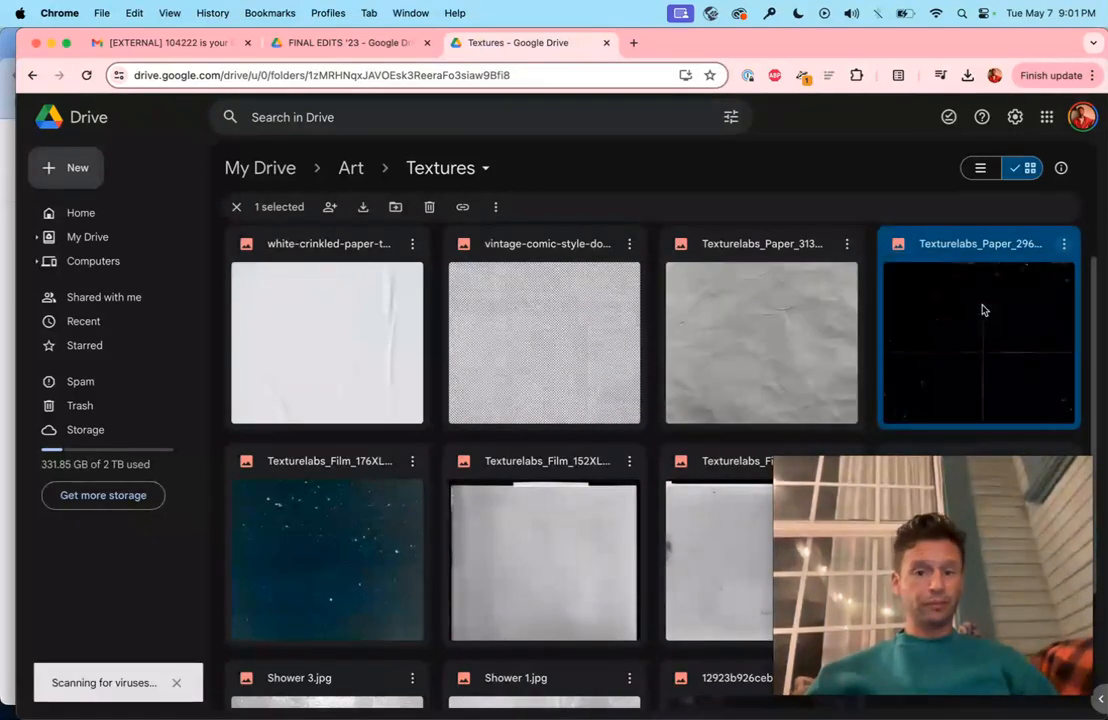
Switch to the Gmail inbox and download the handwritten-note photo PXL_20240508_033438401.jpg attached to the "Photo" message.
{"action": "left_click", "coordinate": [194, 44]}
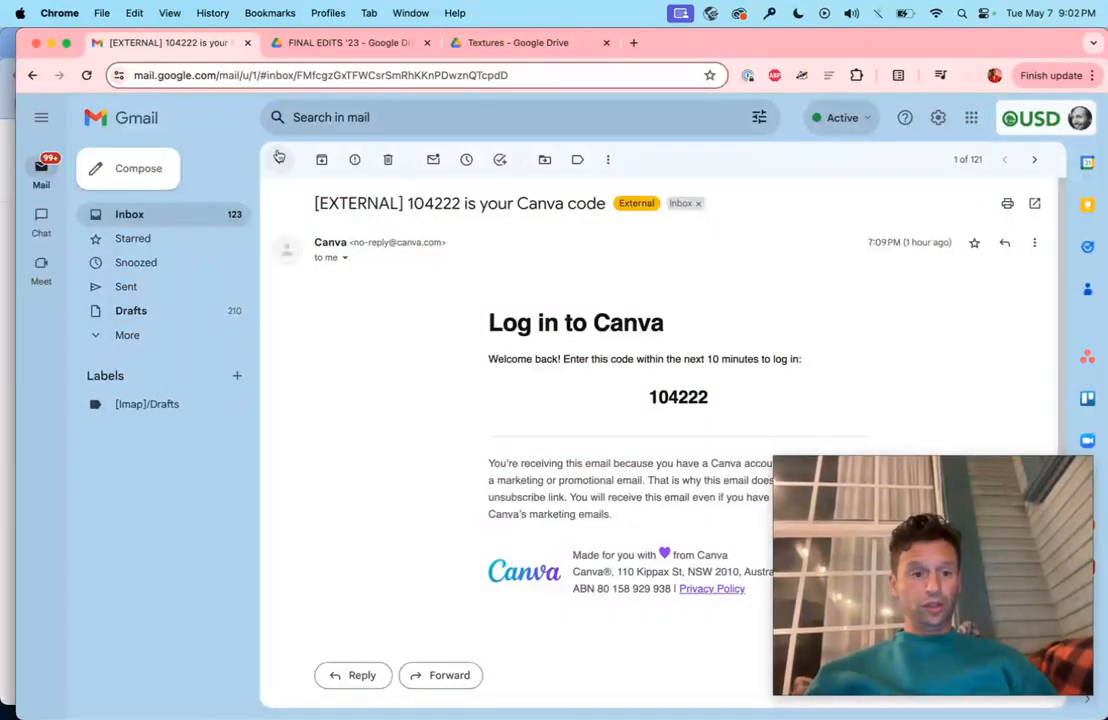
{"action": "left_click", "coordinate": [195, 221]}
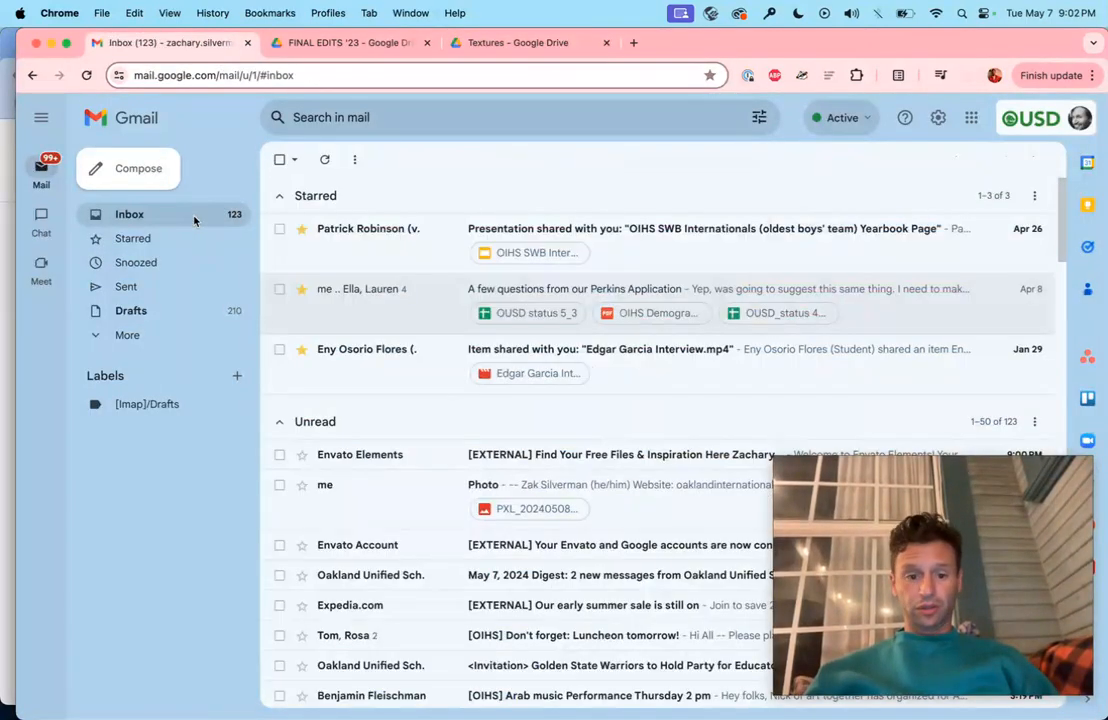
{"action": "scroll", "coordinate": [589, 462], "scroll_direction": "down", "scroll_amount": 3}
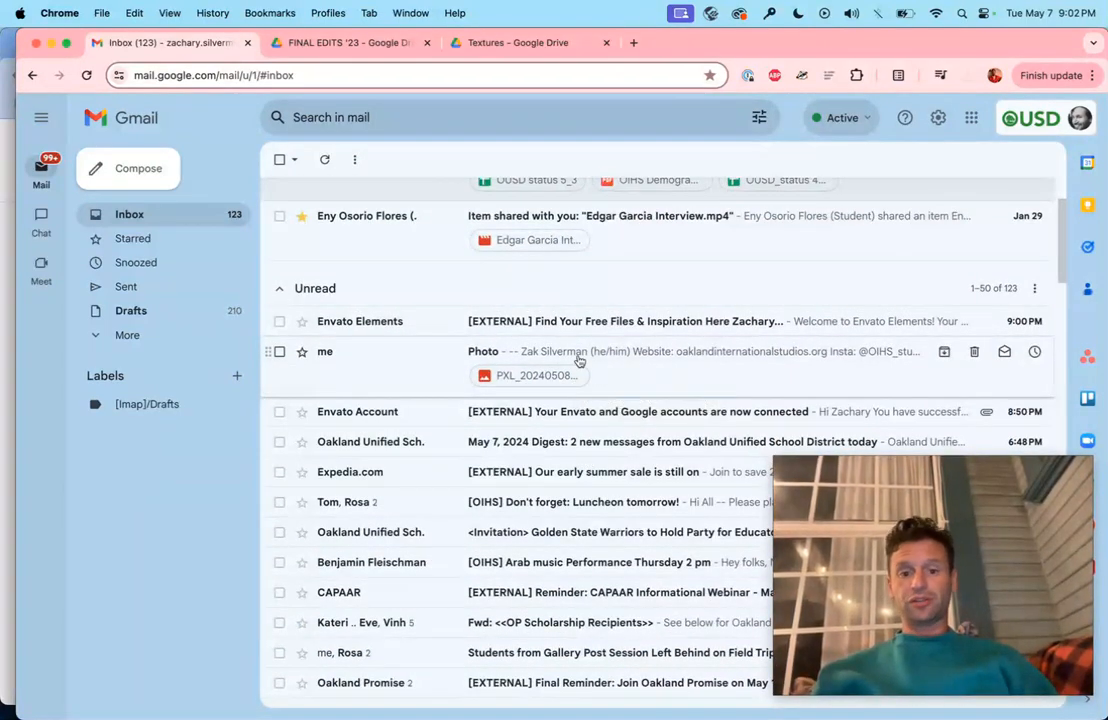
{"action": "left_click", "coordinate": [545, 377]}
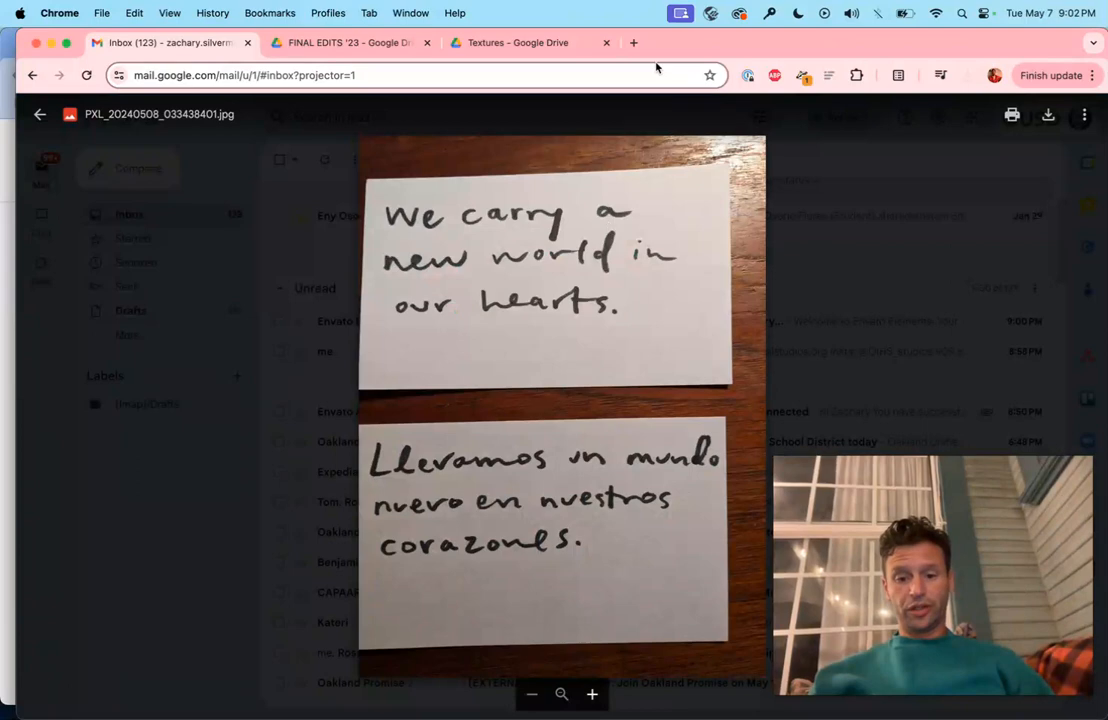
{"action": "left_click", "coordinate": [1048, 112]}
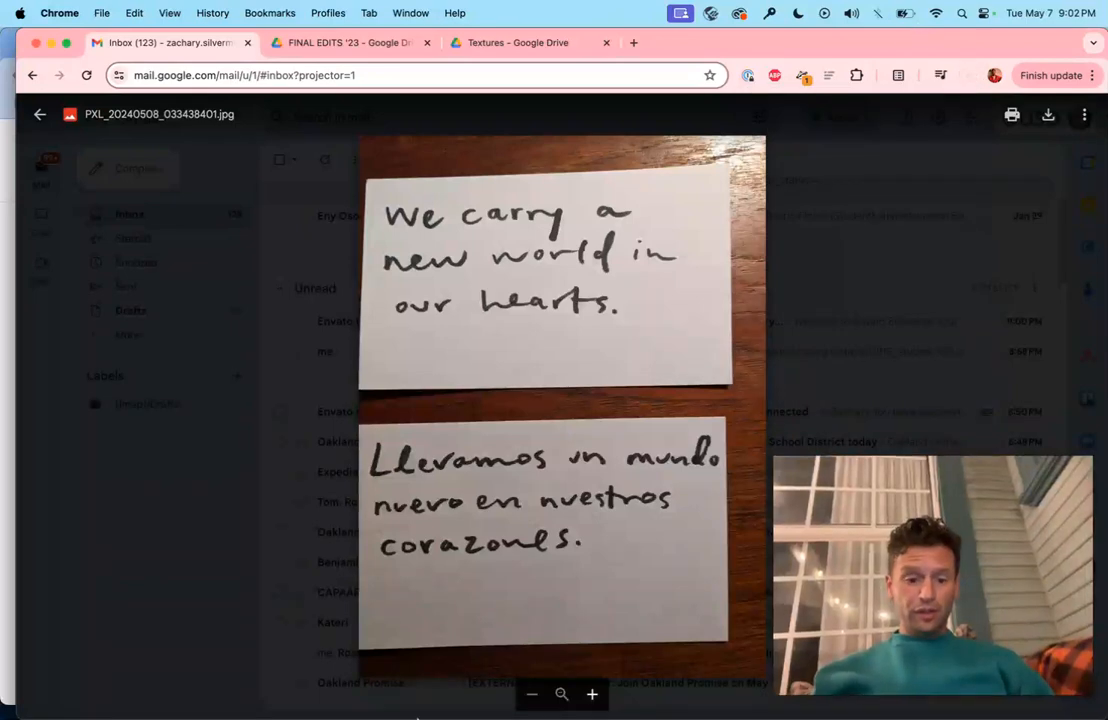
Switch to Finder's Downloads folder and select the newly downloaded handwritten-note photo, paper texture and V-7 portrait.
{"action": "left_click", "coordinate": [216, 686]}
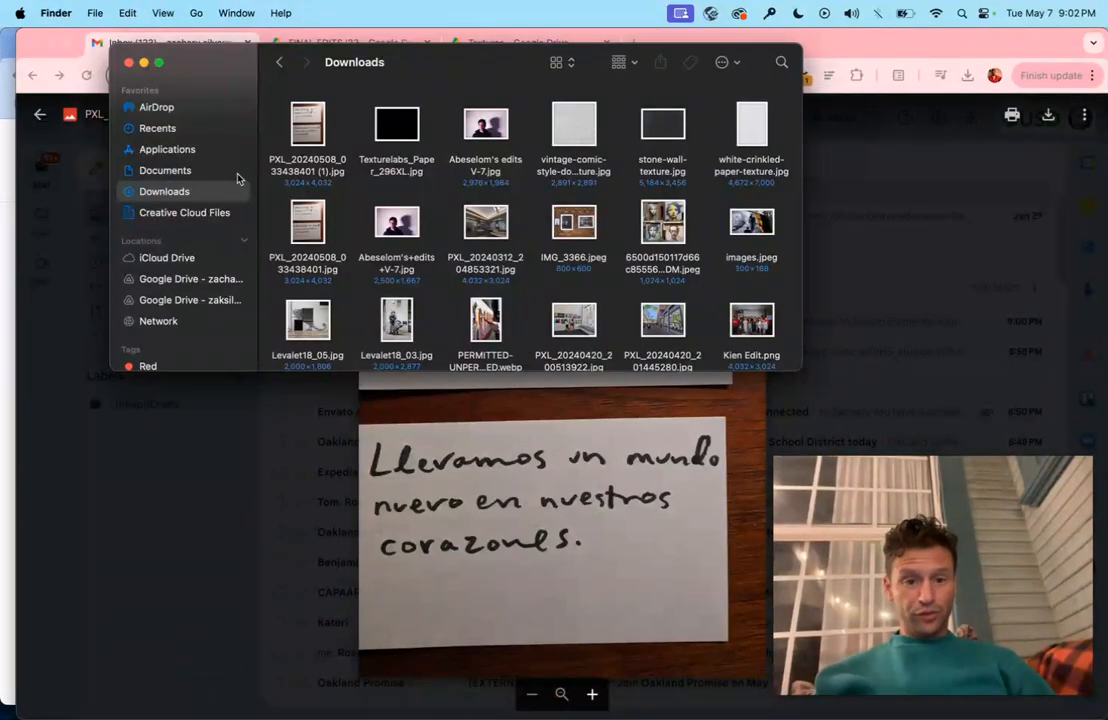
{"action": "left_click", "coordinate": [505, 116]}
{"action": "left_click", "coordinate": [408, 129]}
{"action": "left_click", "coordinate": [285, 129]}
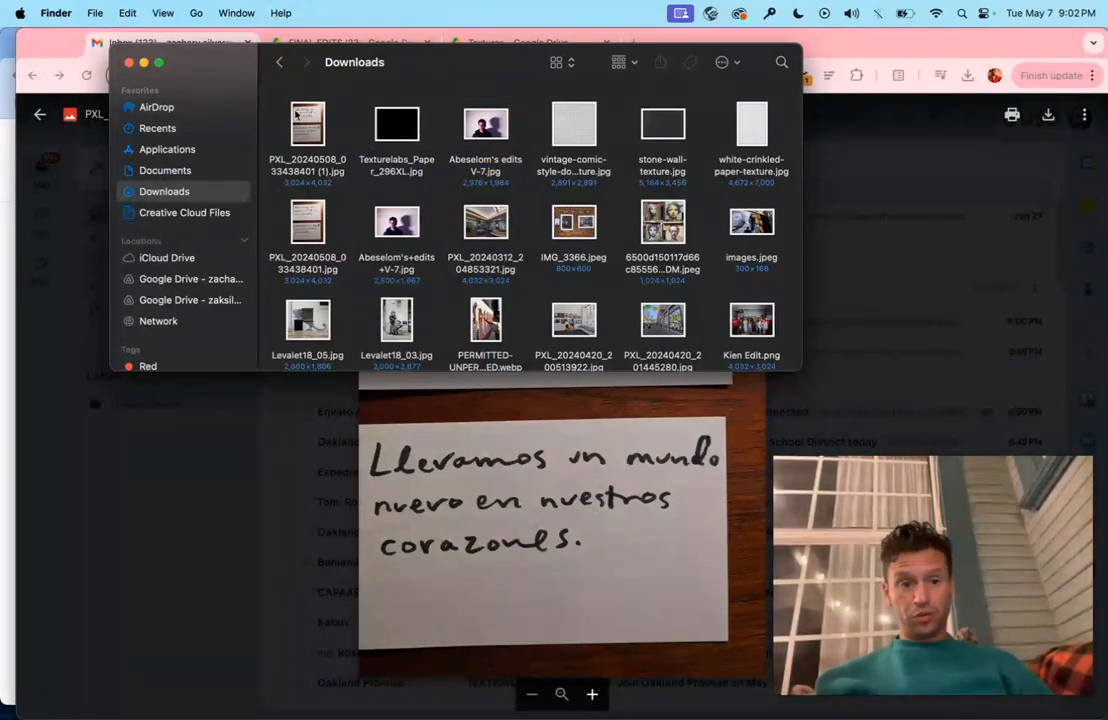
{"action": "left_click_drag", "start_coordinate": [281, 117], "coordinate": [218, 292]}
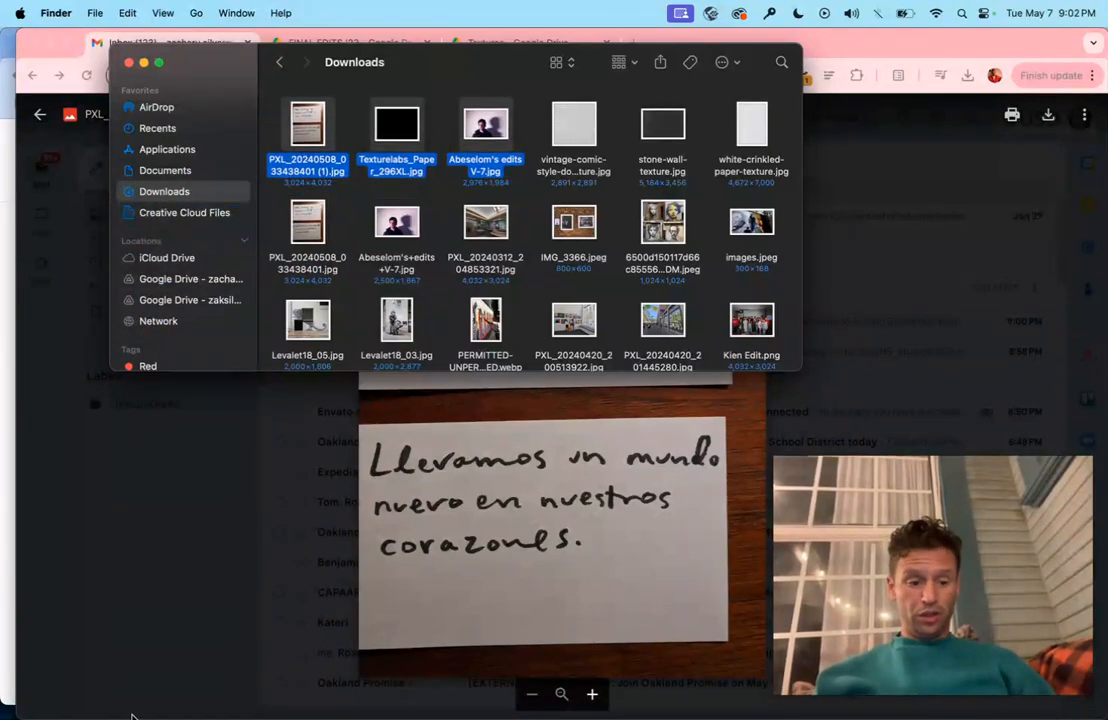
Open a second Finder window and place it below the Downloads window.
{"action": "right_click", "coordinate": [215, 690]}
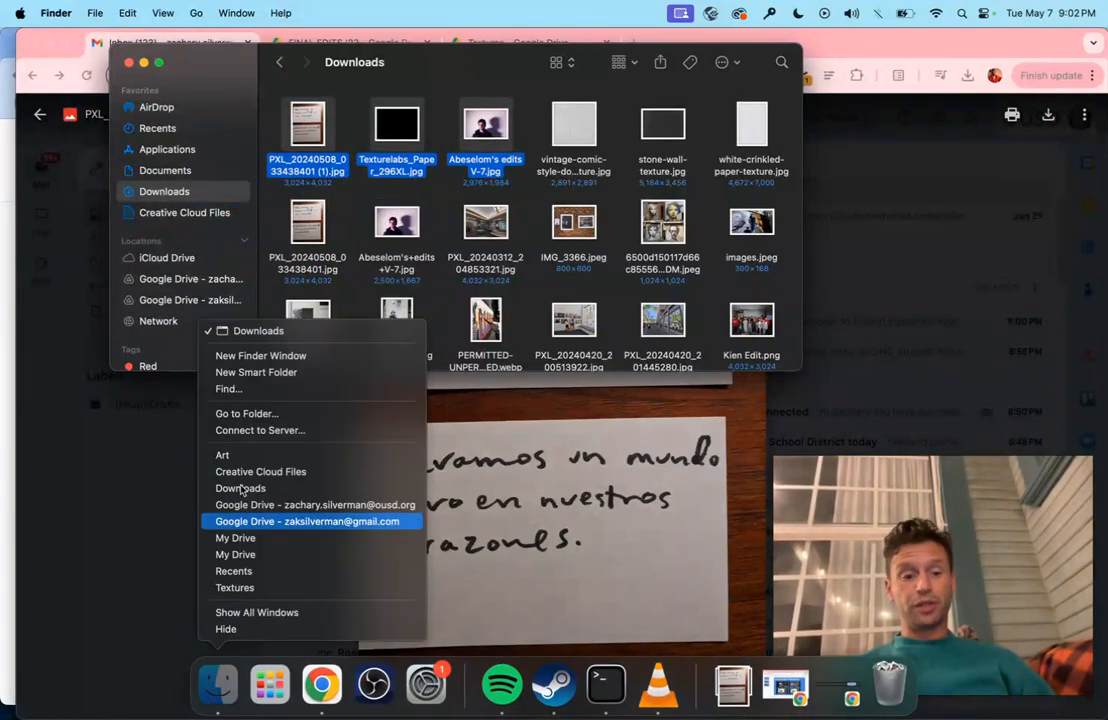
{"action": "left_click", "coordinate": [233, 355]}
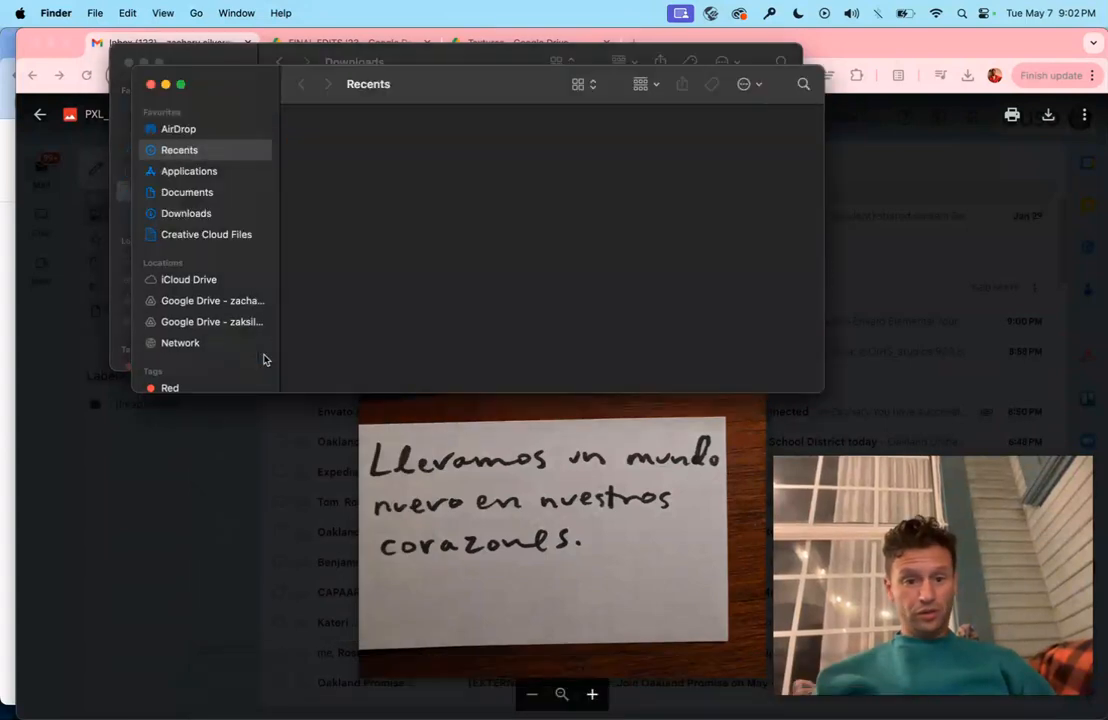
{"action": "left_click_drag", "start_coordinate": [433, 89], "coordinate": [368, 400]}
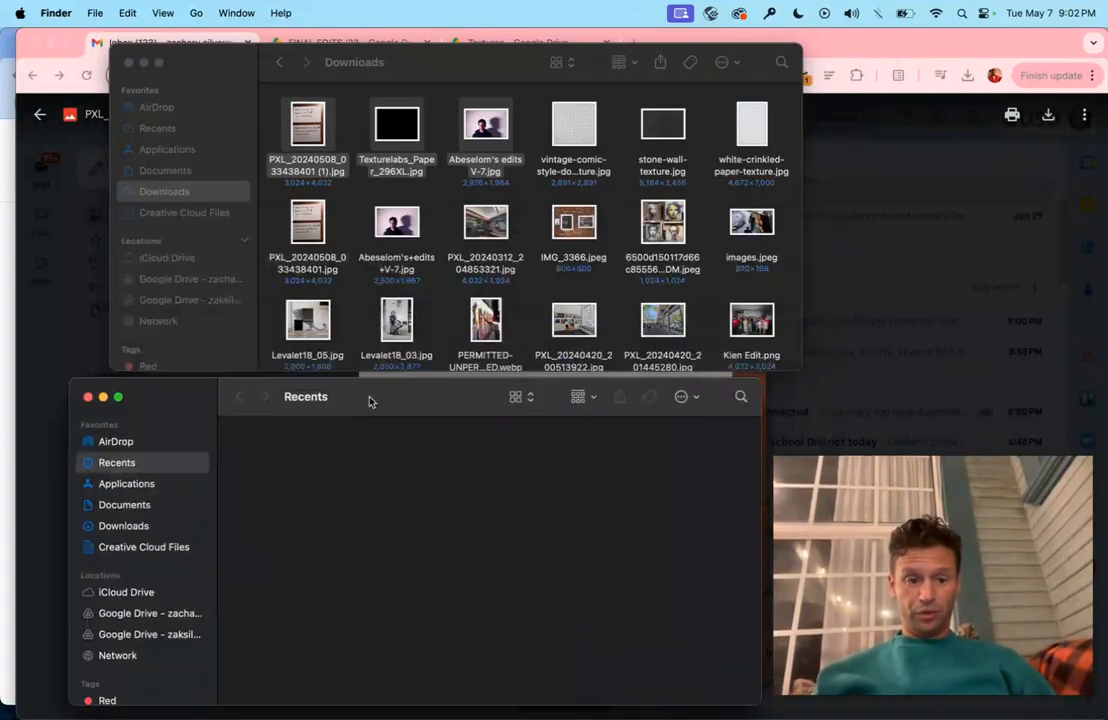
Open the Advanced Media folder within My Drive of the school Google Drive account in the new Finder window.
{"action": "left_click", "coordinate": [173, 617]}
{"action": "key", "text": "space"}
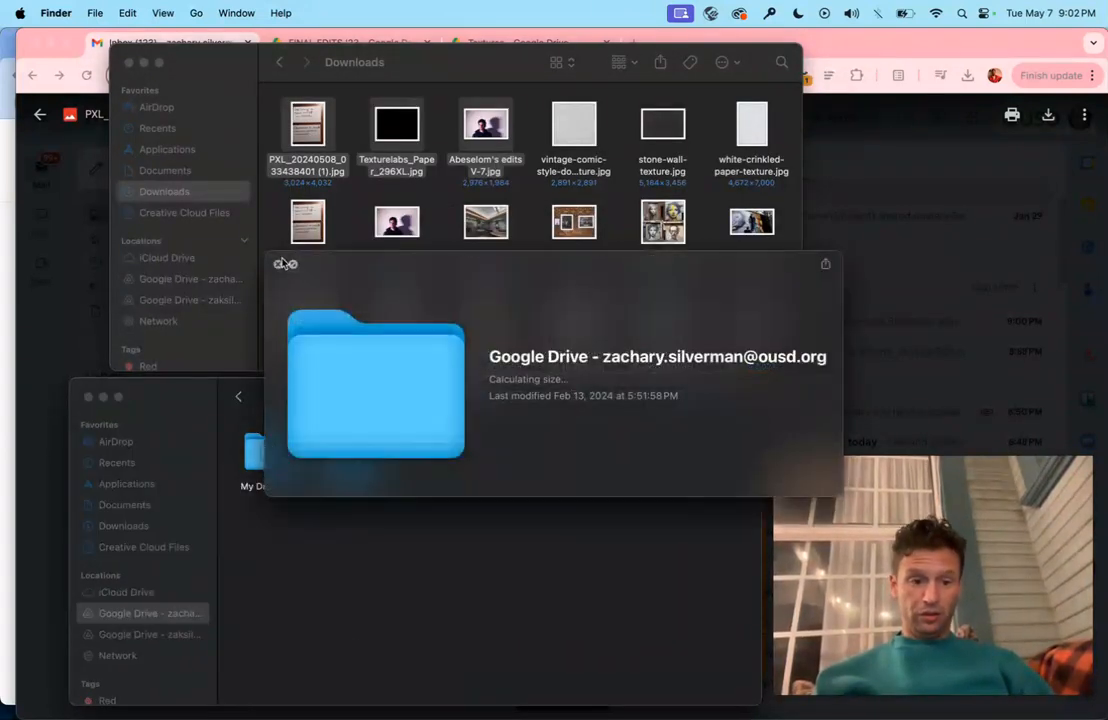
{"action": "left_click", "coordinate": [279, 263]}
{"action": "double_click", "coordinate": [265, 452]}
{"action": "left_click", "coordinate": [421, 455]}
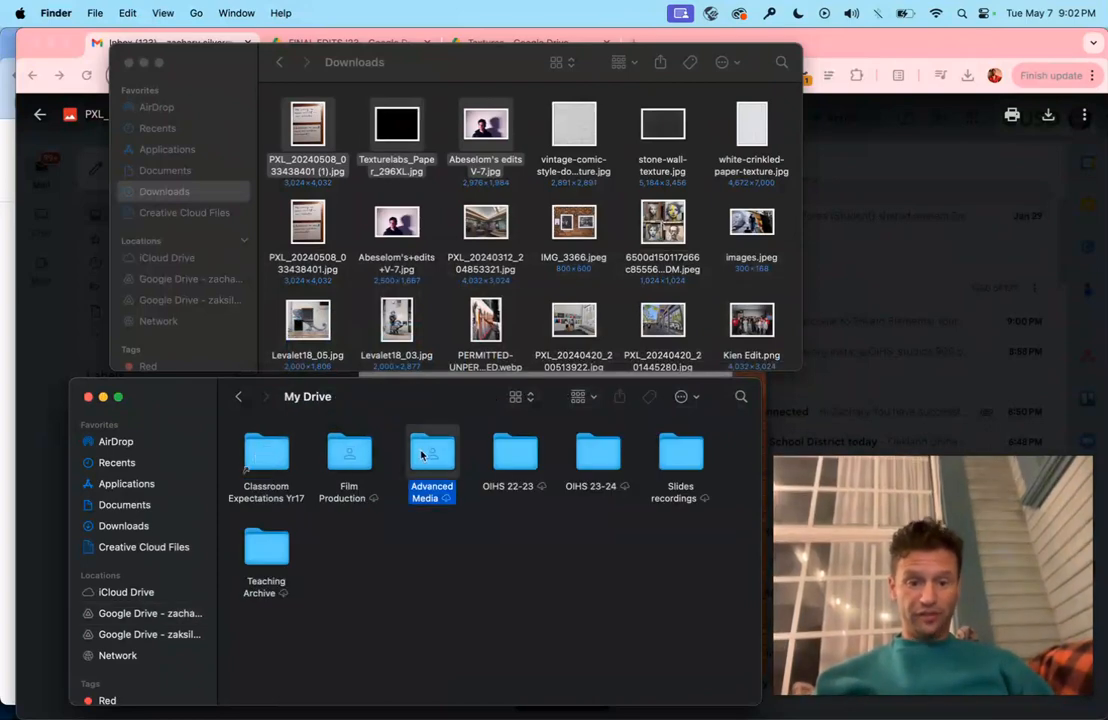
{"action": "double_click", "coordinate": [421, 455]}
Create a folder named "Photo Edit #1" in the Advanced Media folder.
{"action": "right_click", "coordinate": [559, 624]}
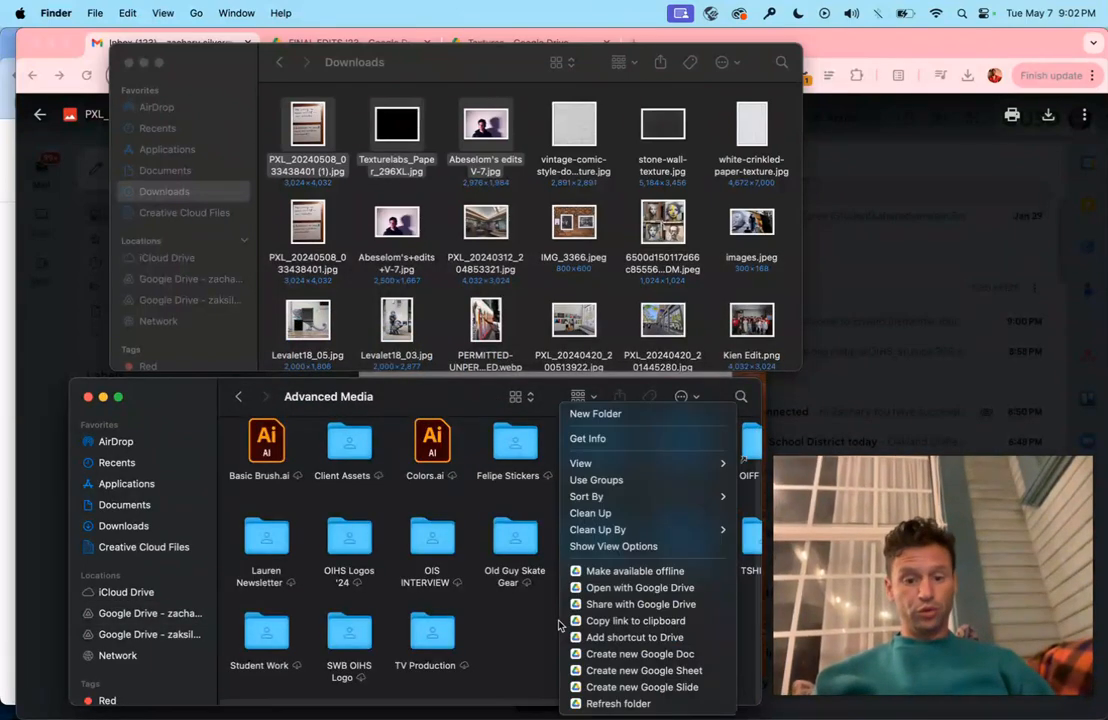
{"action": "left_click", "coordinate": [626, 414]}
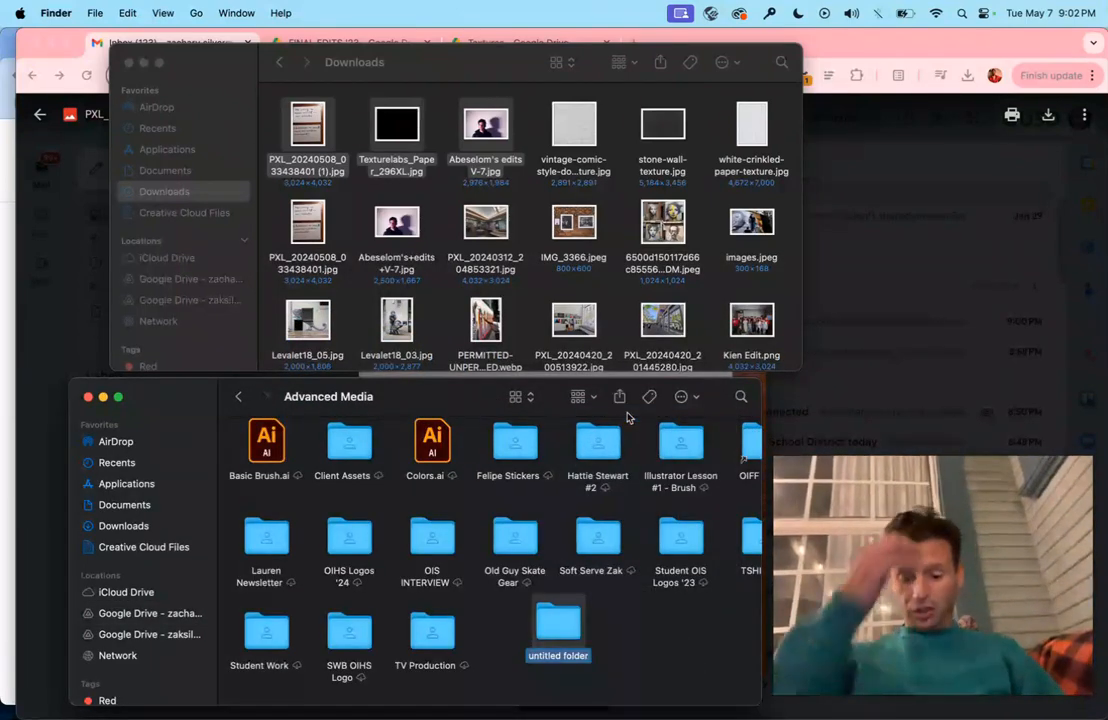
{"action": "type", "text": "Photo"}
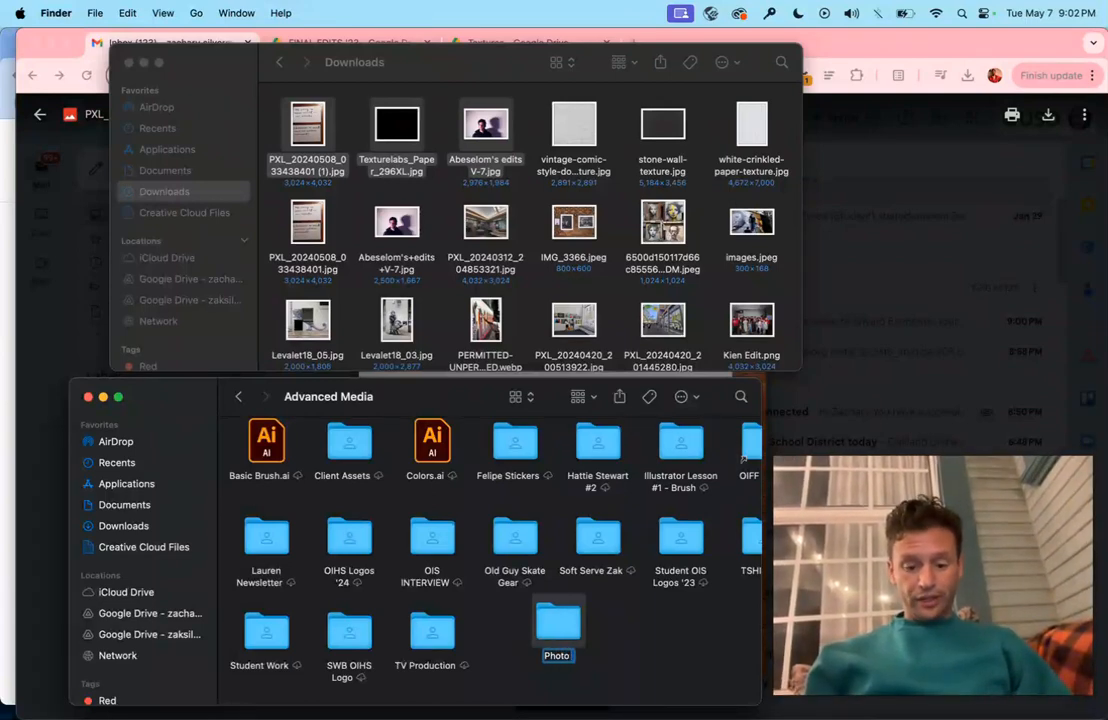
{"action": "type", "text": " Edit #1"}
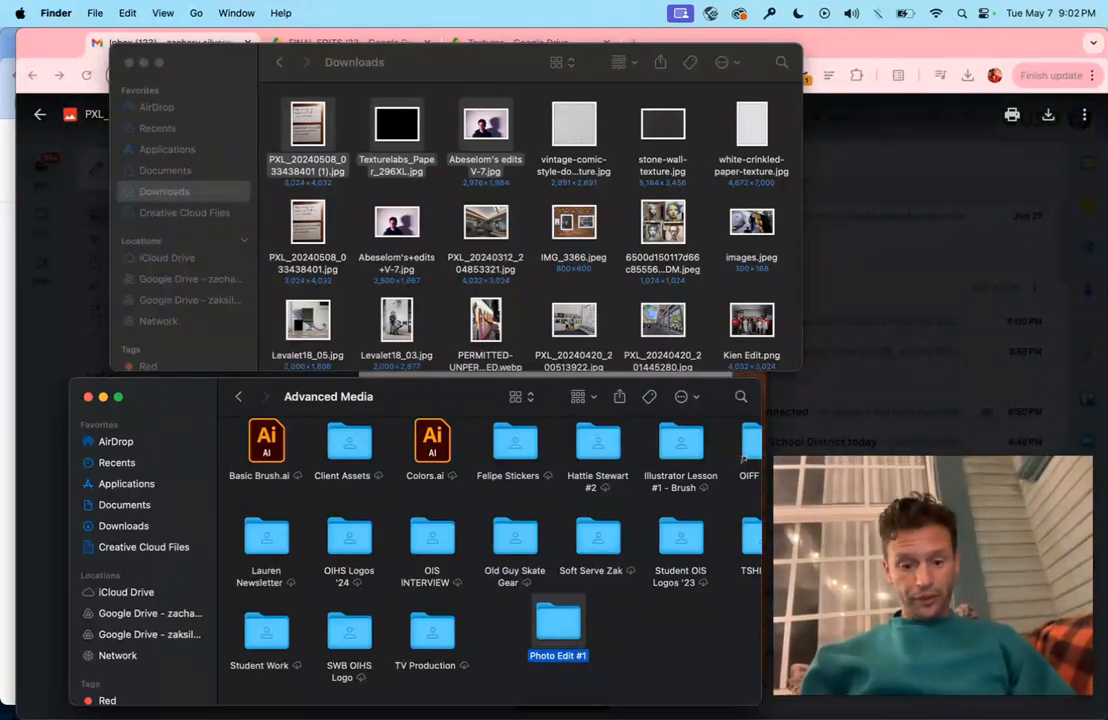
Open the Photo Edit #1 folder and move the three selected images from Downloads into it.
{"action": "double_click", "coordinate": [553, 615]}
{"action": "left_click_drag", "start_coordinate": [525, 139], "coordinate": [324, 495]}
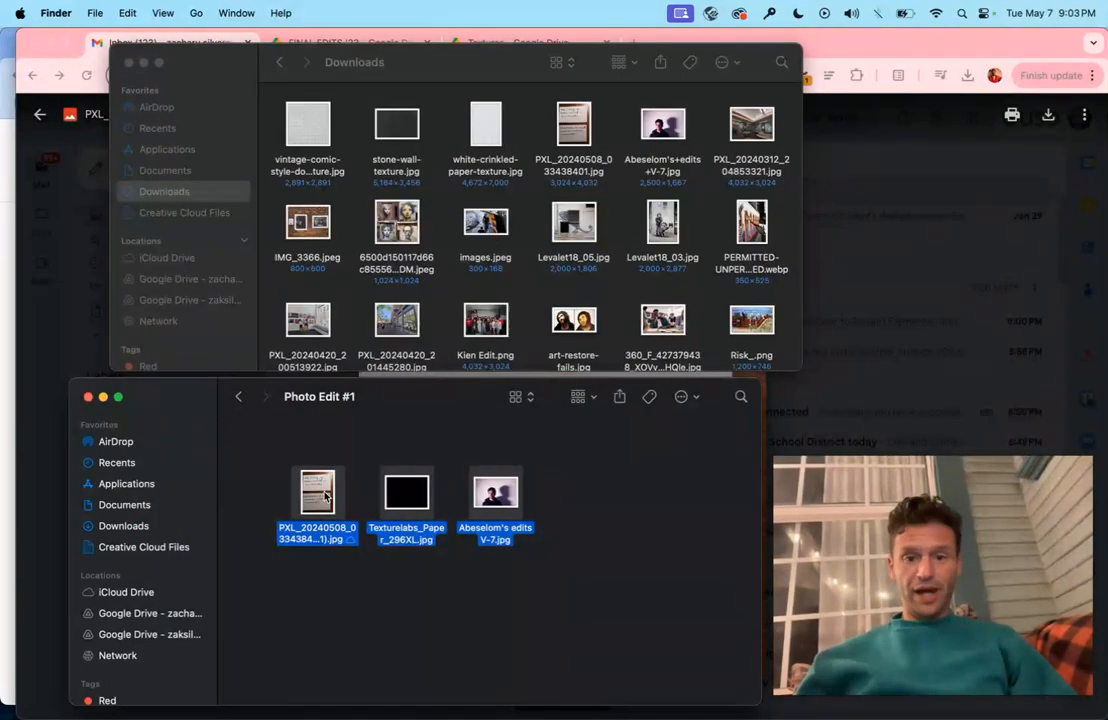
{"action": "left_click", "coordinate": [592, 502]}
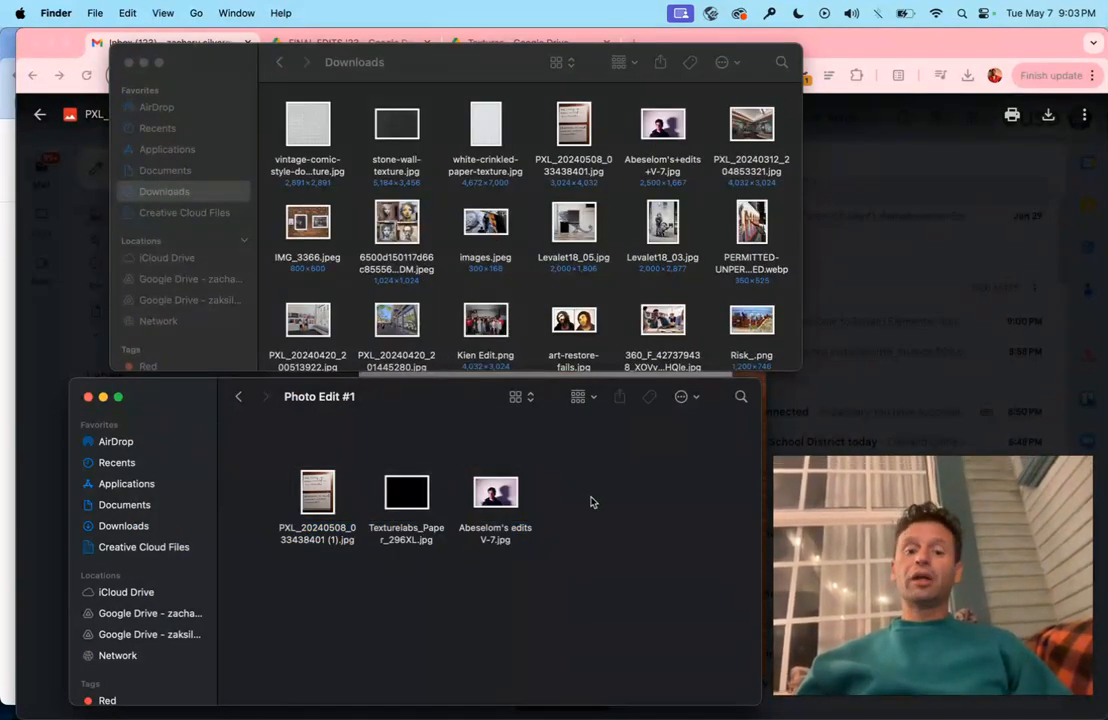
Open the V-7 portrait from the Photo Edit #1 folder in Adobe Photoshop 2024.
{"action": "right_click", "coordinate": [515, 490]}
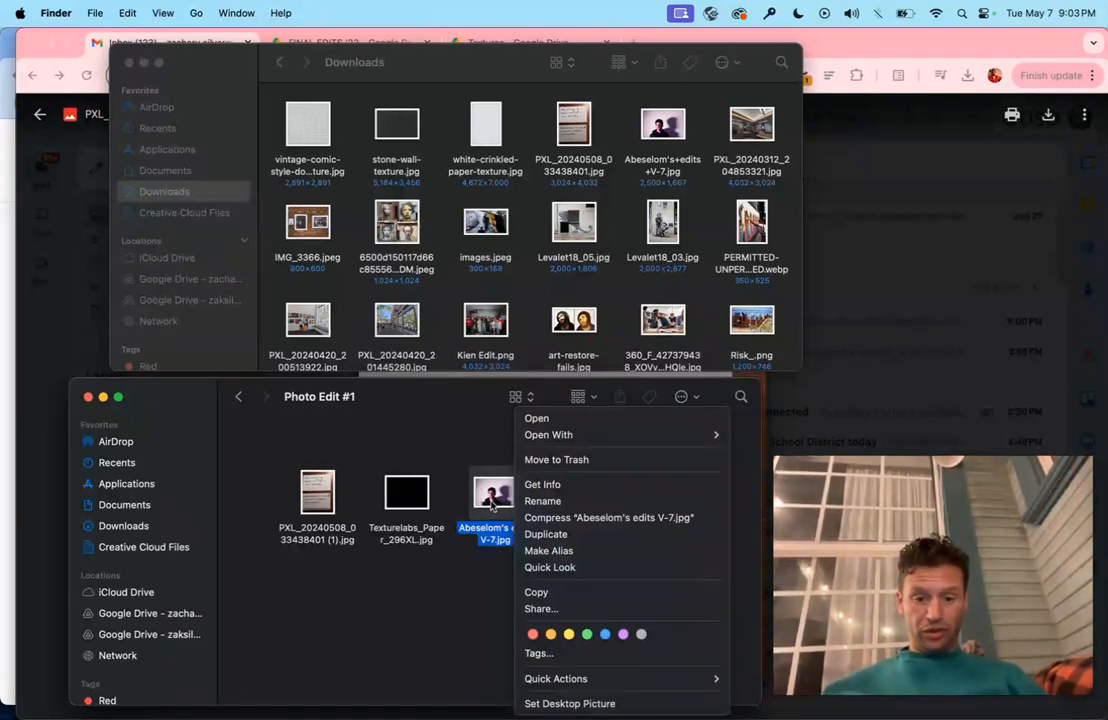
{"action": "mouse_move", "coordinate": [593, 441]}
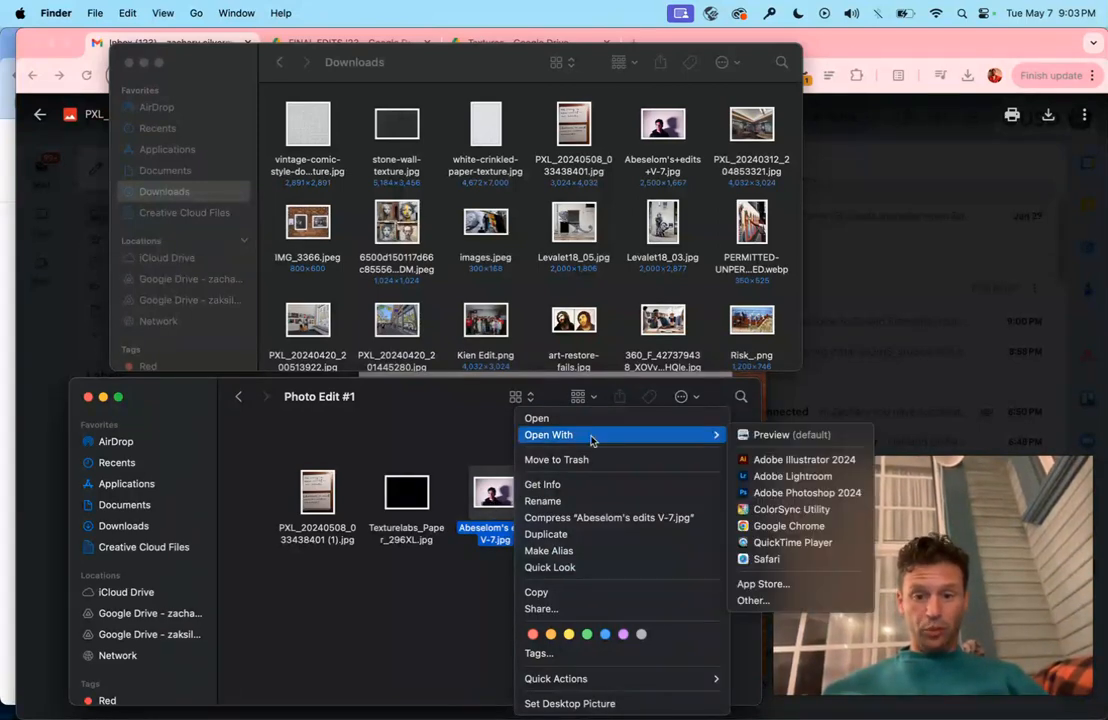
{"action": "left_click", "coordinate": [778, 492]}
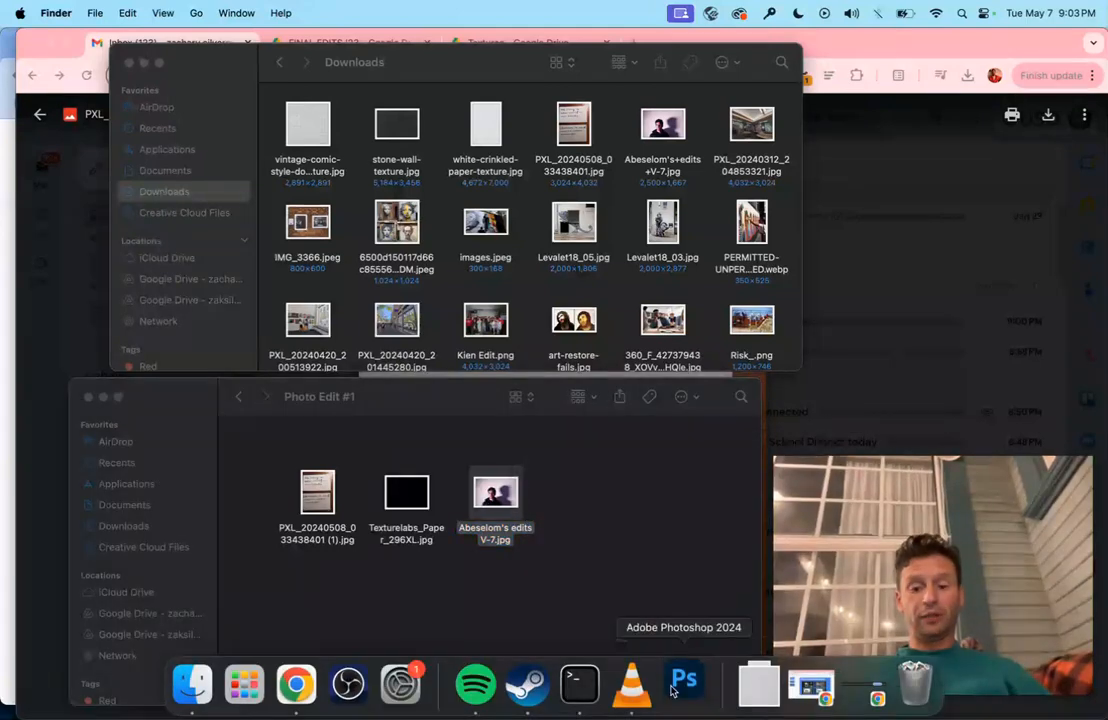
{"action": "mouse_move", "coordinate": [685, 715]}
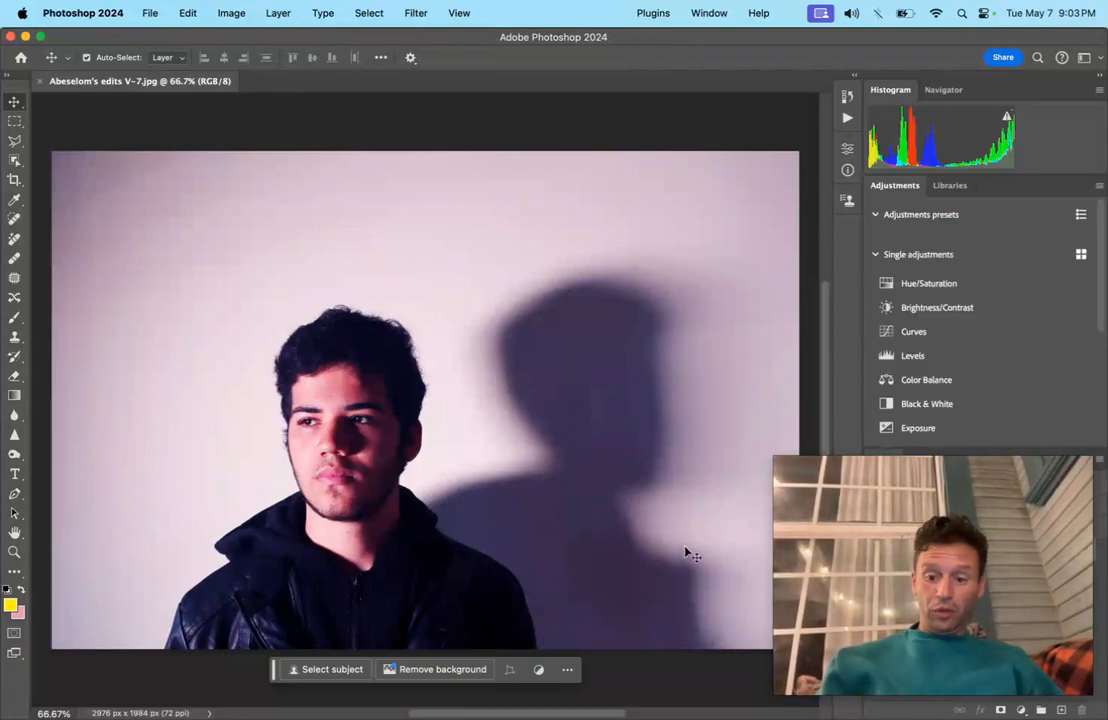
{"action": "key", "text": "F4"}
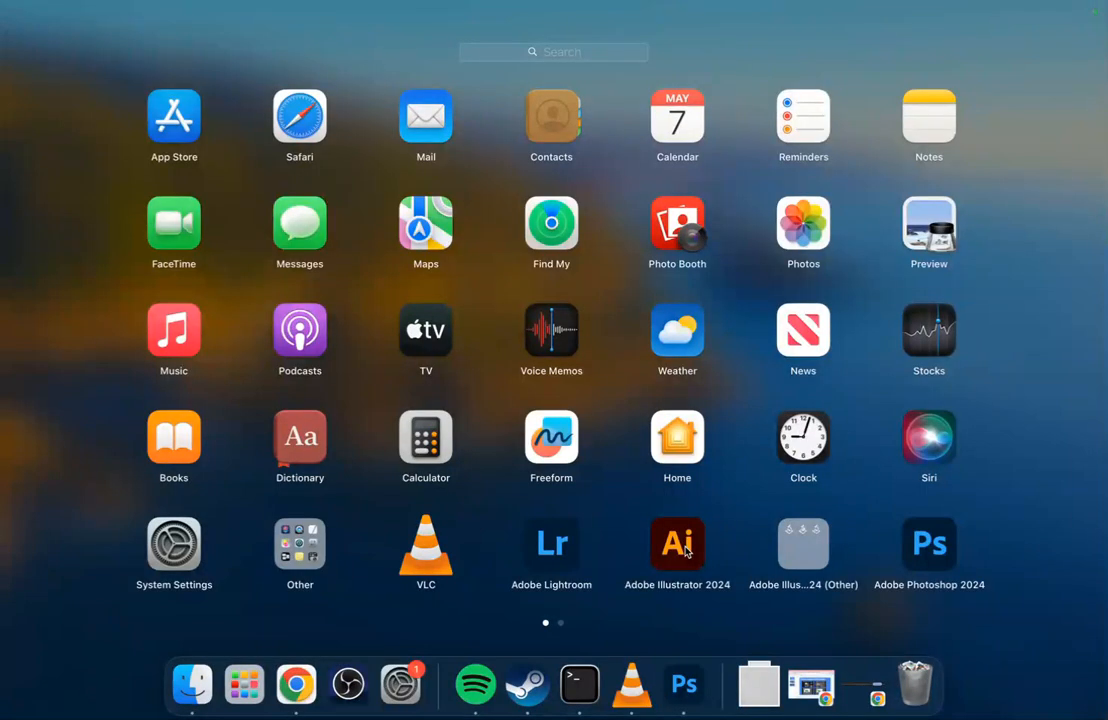
{"action": "left_click", "coordinate": [928, 543]}
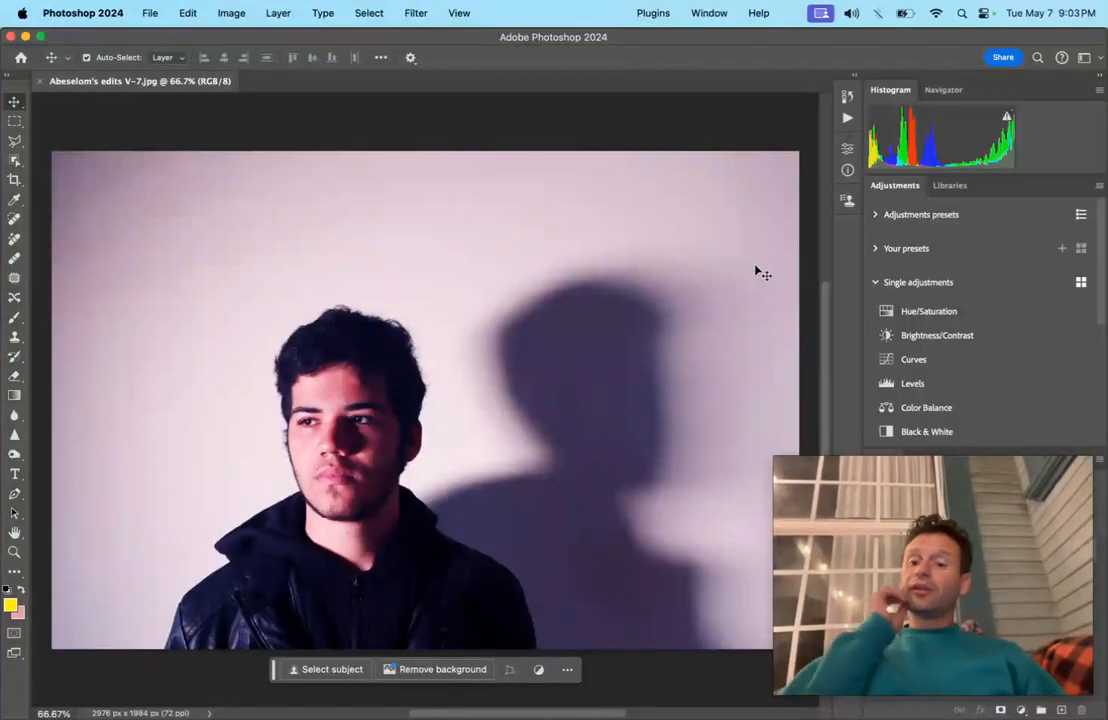
Set the workspace to Photography.
{"action": "left_click_drag", "start_coordinate": [927, 528], "coordinate": [645, 258]}
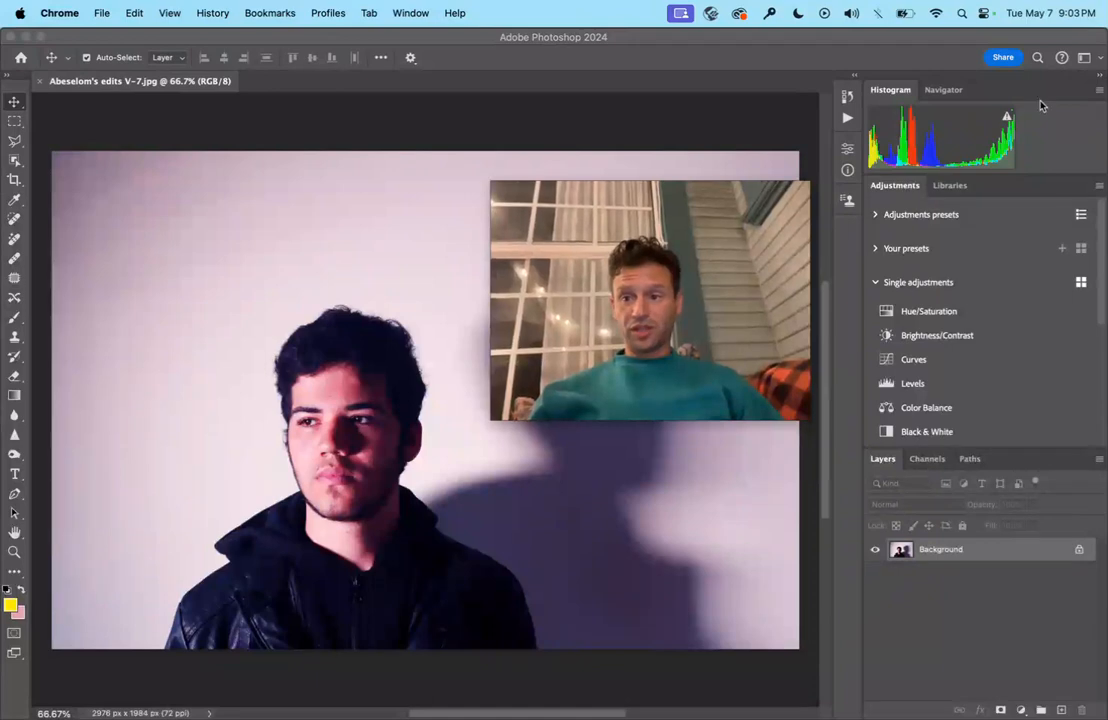
{"action": "left_click", "coordinate": [1088, 60]}
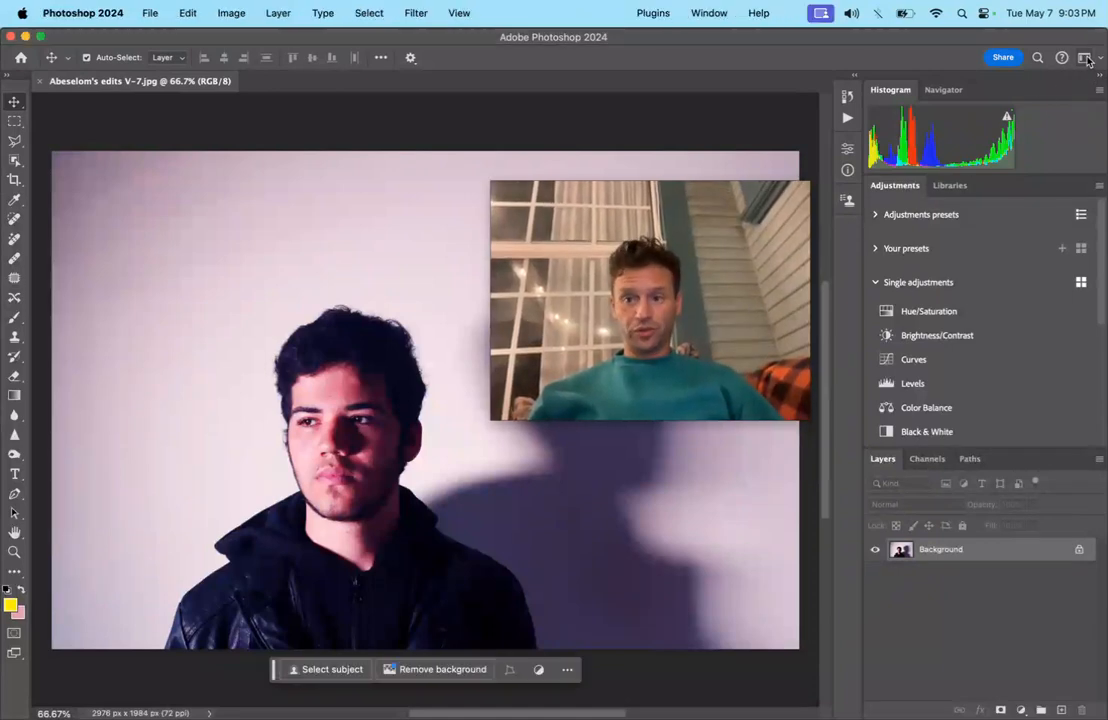
{"action": "left_click", "coordinate": [1088, 60]}
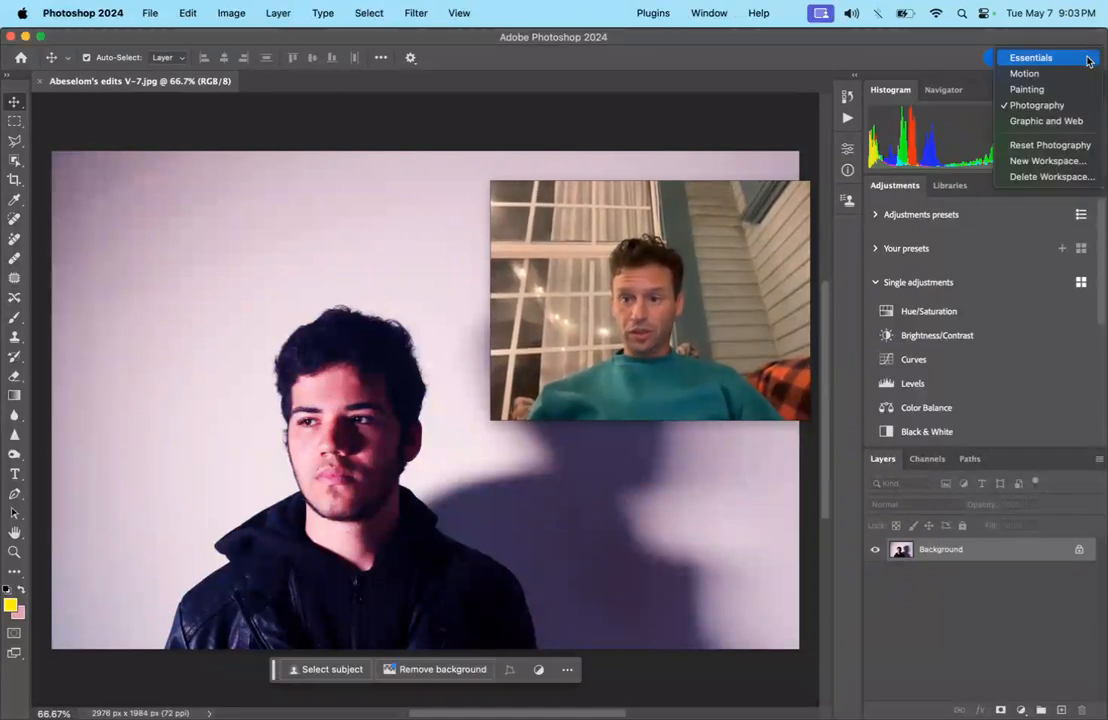
{"action": "left_click", "coordinate": [1055, 106]}
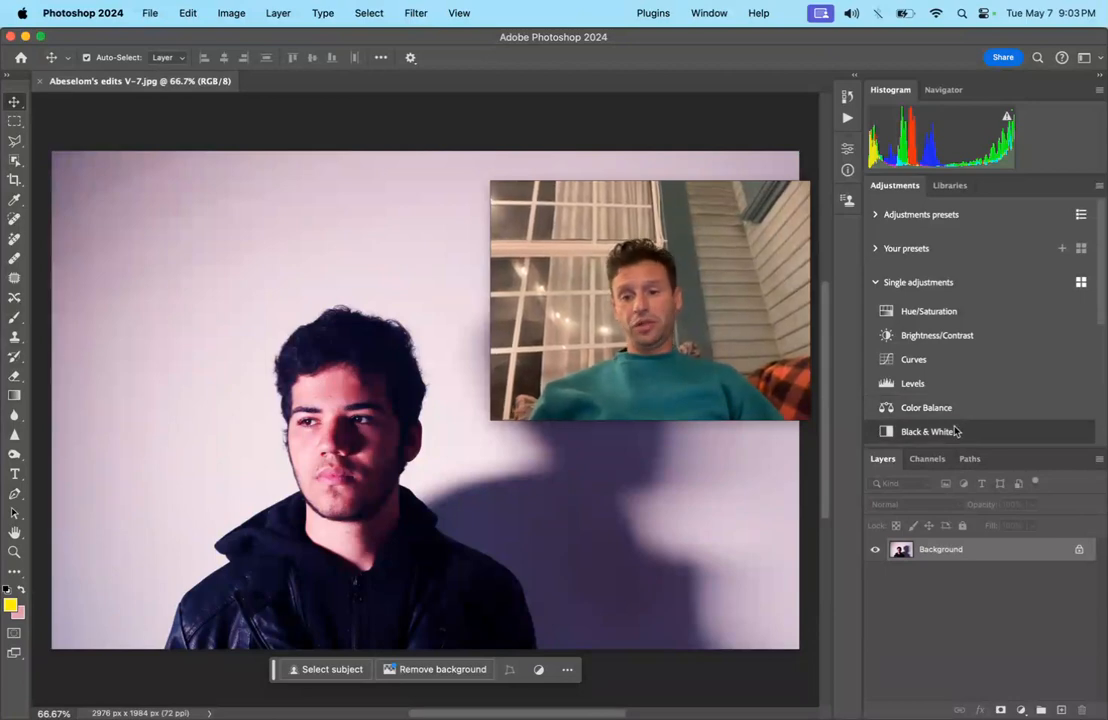
Add a Black & White adjustment layer above the portrait and close its properties.
{"action": "scroll", "coordinate": [980, 330], "scroll_direction": "down", "scroll_amount": 2}
{"action": "scroll", "coordinate": [979, 358], "scroll_direction": "up", "scroll_amount": 2}
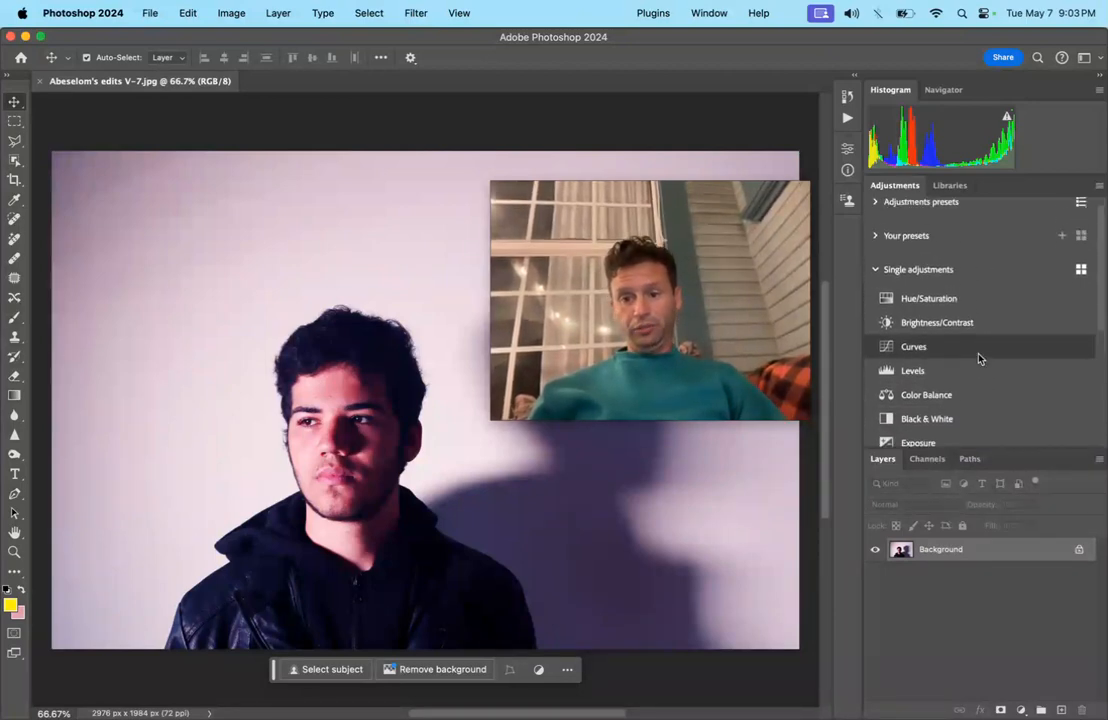
{"action": "left_click", "coordinate": [930, 431]}
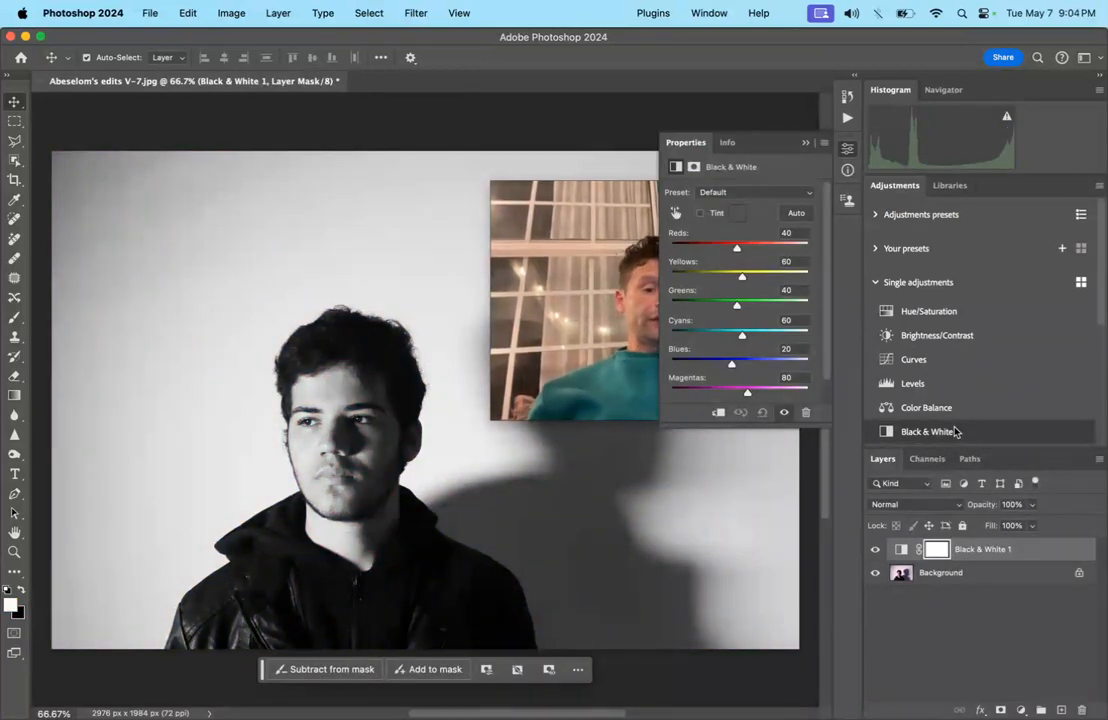
{"action": "left_click", "coordinate": [807, 147]}
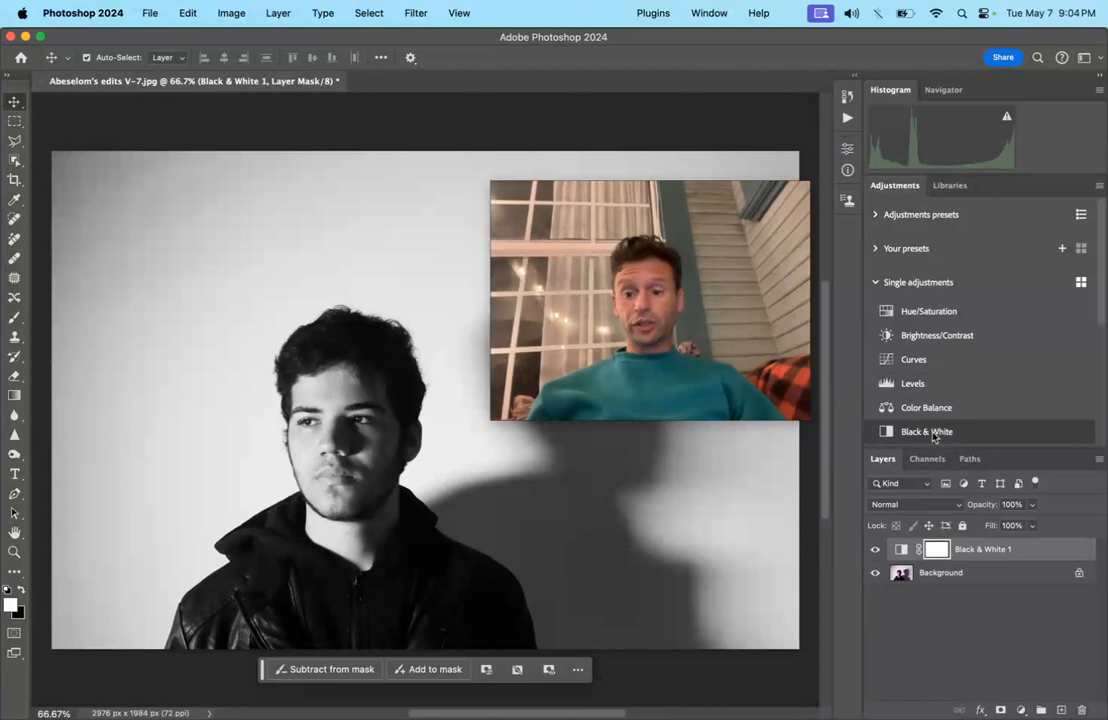
Add a Brightness/Contrast adjustment layer above the Black & White layer with brightness -4 and contrast 0.
{"action": "left_click", "coordinate": [935, 335]}
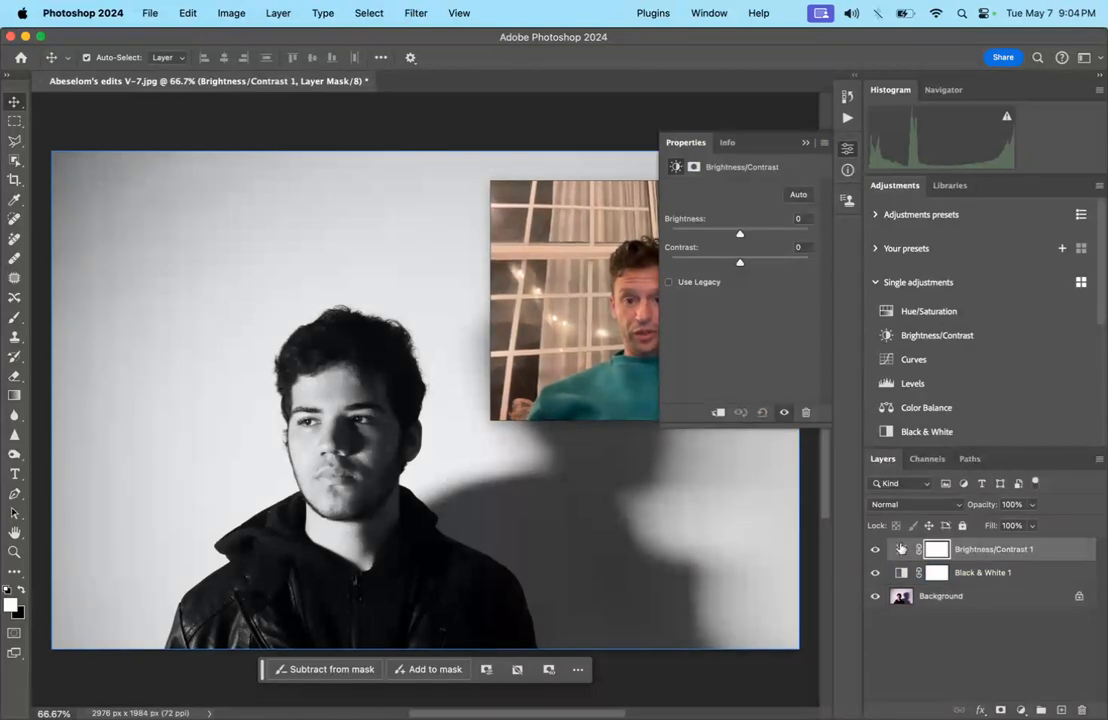
{"action": "mouse_move", "coordinate": [740, 236]}
{"action": "left_mouse_down"}
{"action": "mouse_move", "coordinate": [800, 235]}
{"action": "mouse_move", "coordinate": [624, 222]}
{"action": "mouse_move", "coordinate": [732, 231]}
{"action": "mouse_move", "coordinate": [736, 243]}
{"action": "left_mouse_up"}
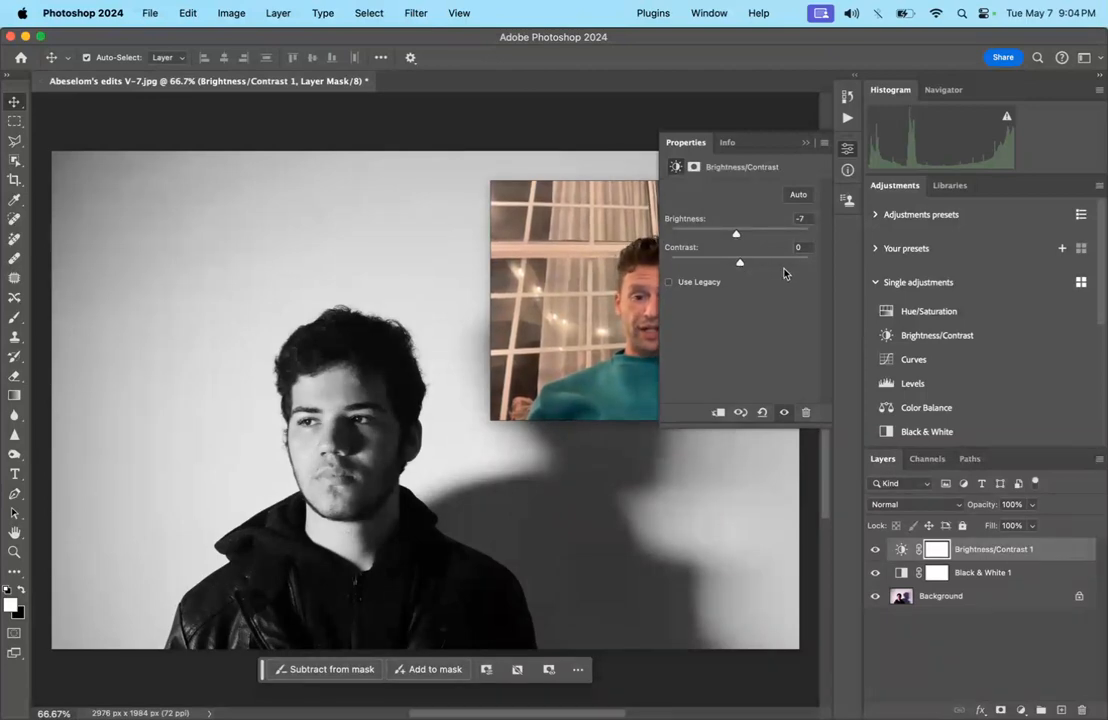
{"action": "mouse_move", "coordinate": [741, 265]}
{"action": "left_mouse_down"}
{"action": "mouse_move", "coordinate": [779, 265]}
{"action": "mouse_move", "coordinate": [715, 265]}
{"action": "mouse_move", "coordinate": [761, 269]}
{"action": "mouse_move", "coordinate": [740, 266]}
{"action": "left_mouse_up"}
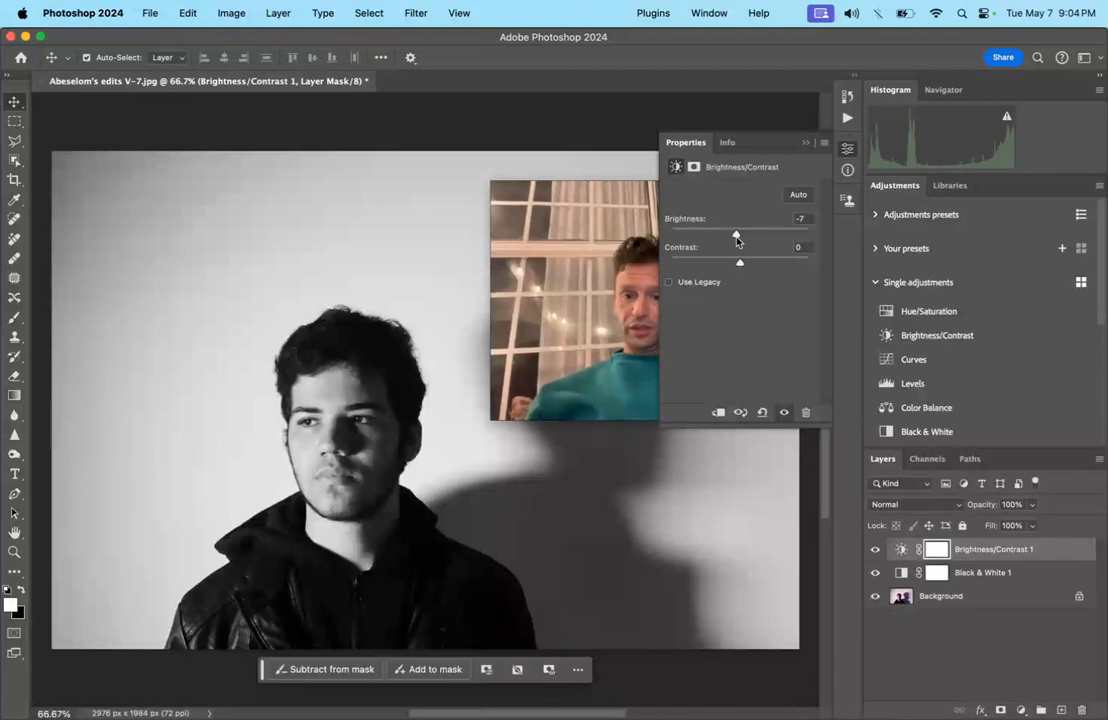
{"action": "left_click_drag", "start_coordinate": [737, 240], "coordinate": [738, 241]}
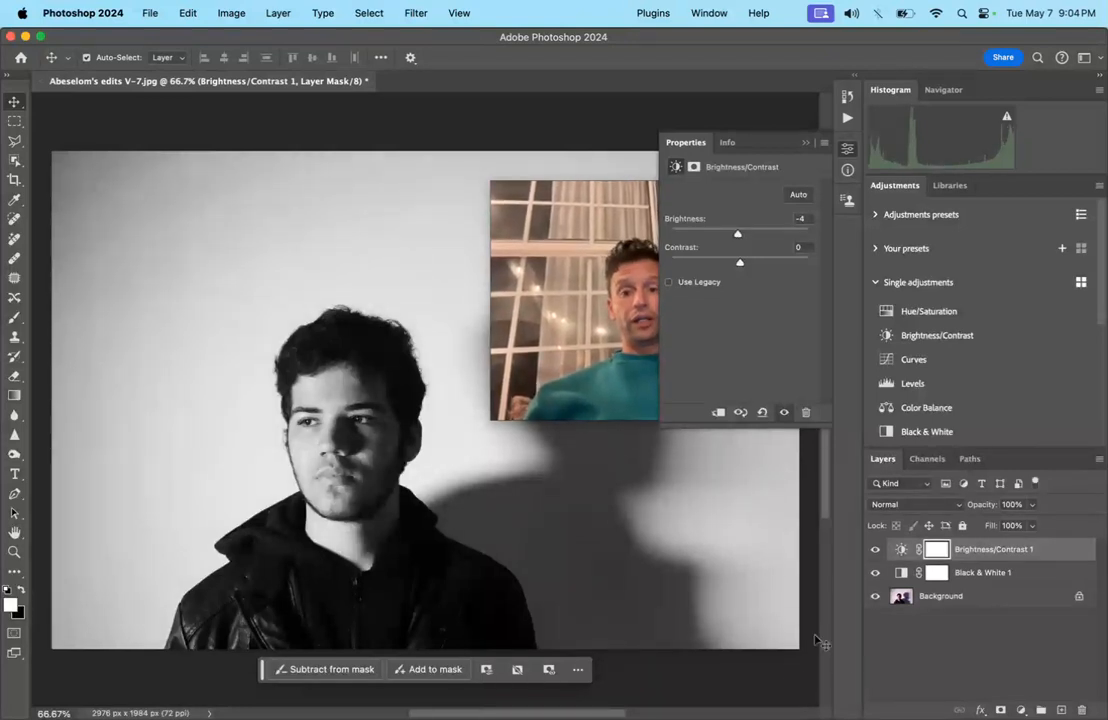
{"action": "left_click", "coordinate": [807, 146]}
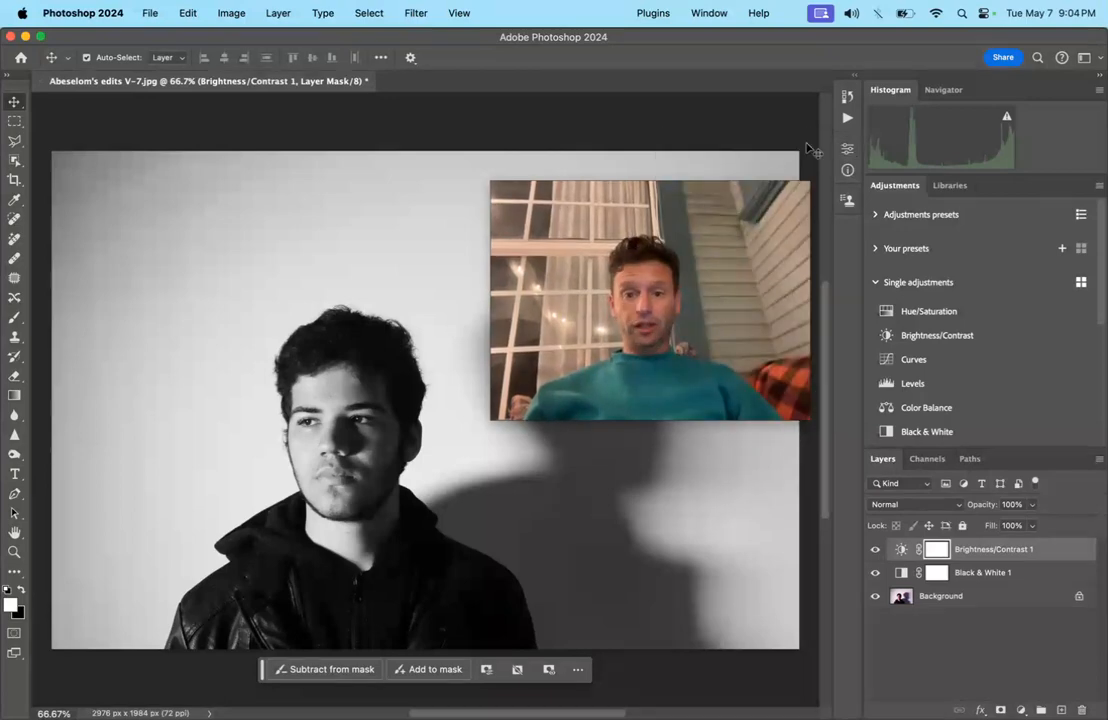
Place the handwritten-quote photo PXL_20240508_033438401.jpg from Downloads over the left half of the portrait, centred at about X 838, Y 992 px.
{"action": "mouse_move", "coordinate": [245, 690]}
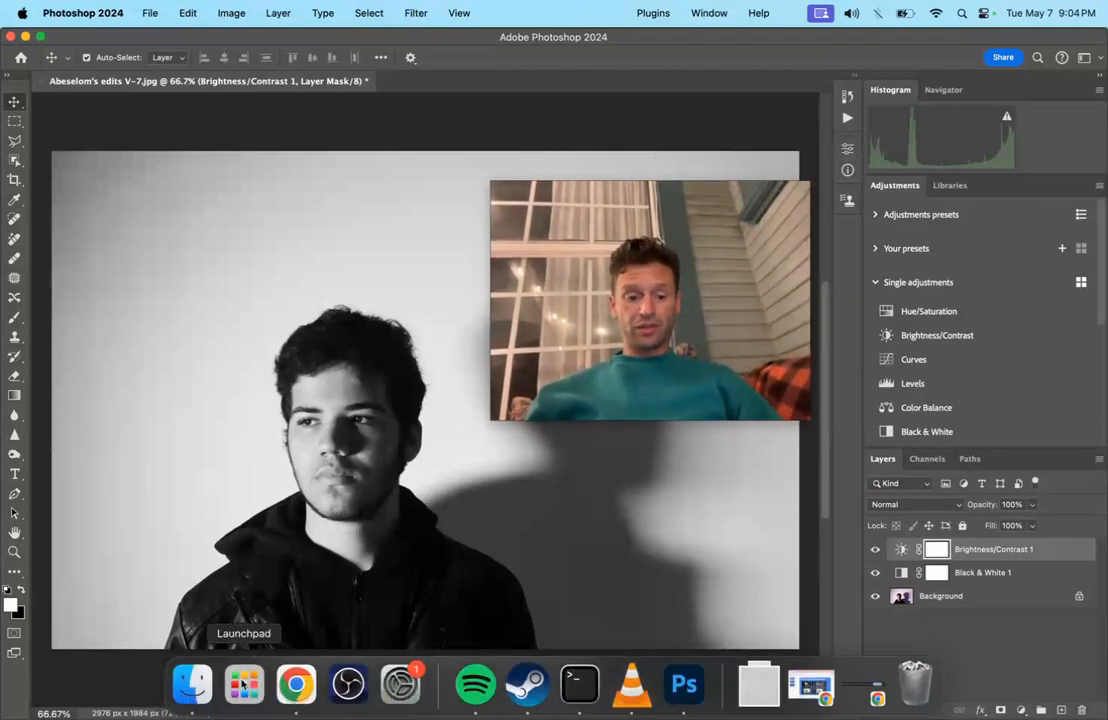
{"action": "left_click", "coordinate": [192, 684]}
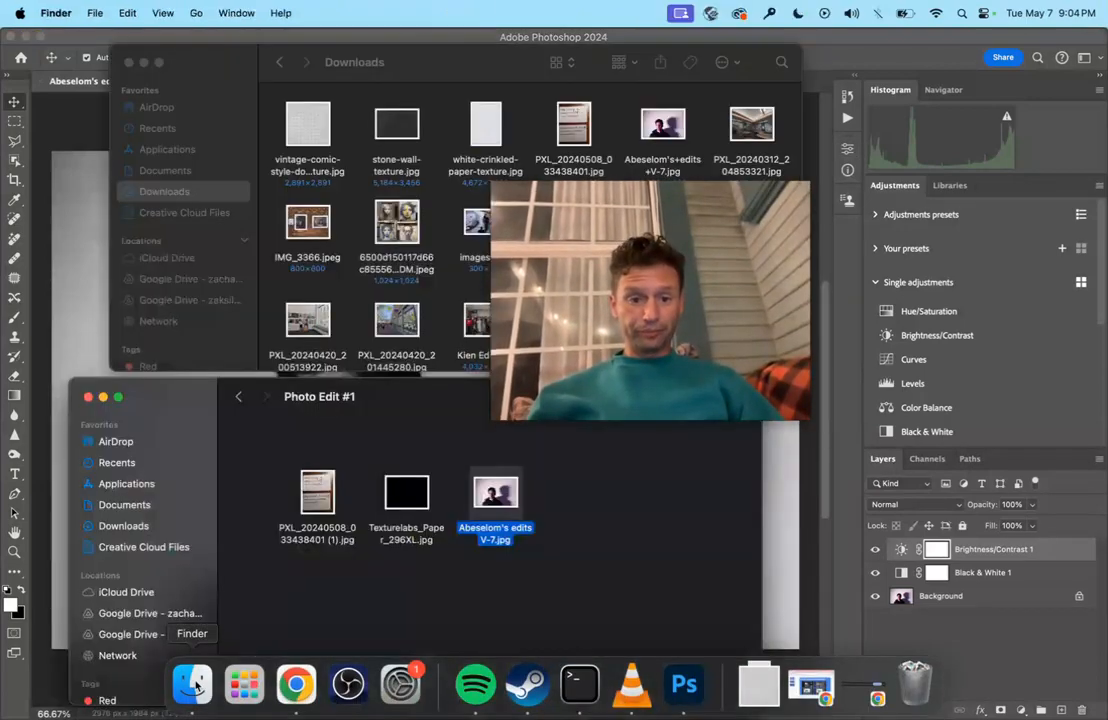
{"action": "left_click", "coordinate": [129, 62]}
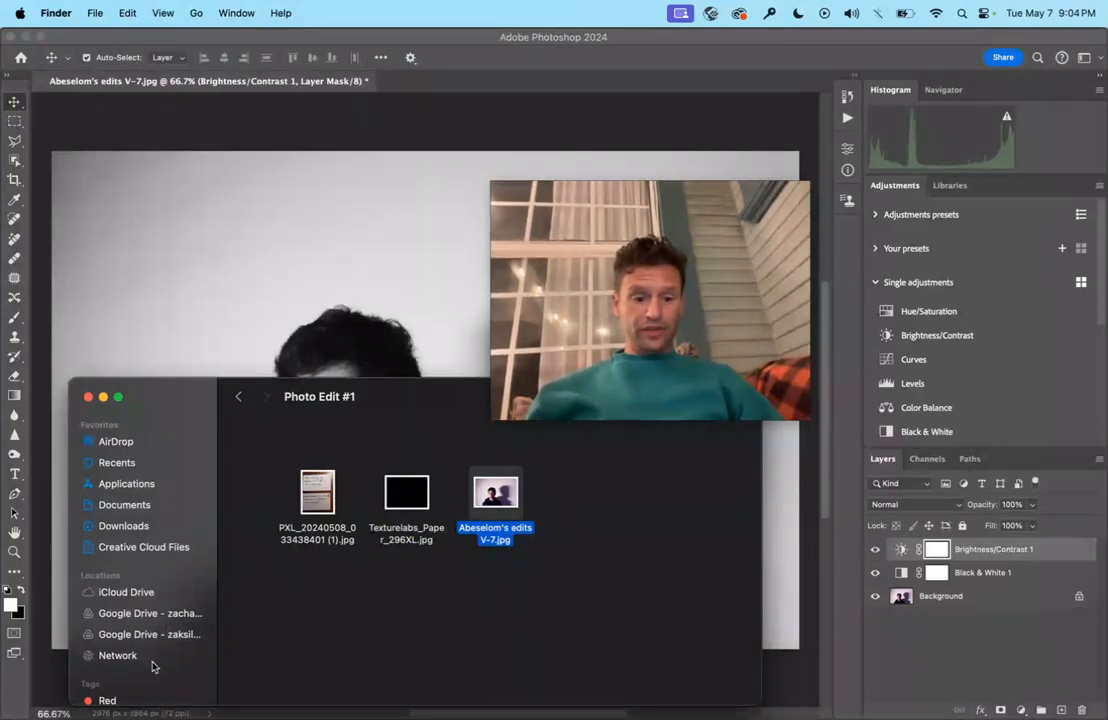
{"action": "left_click", "coordinate": [597, 533]}
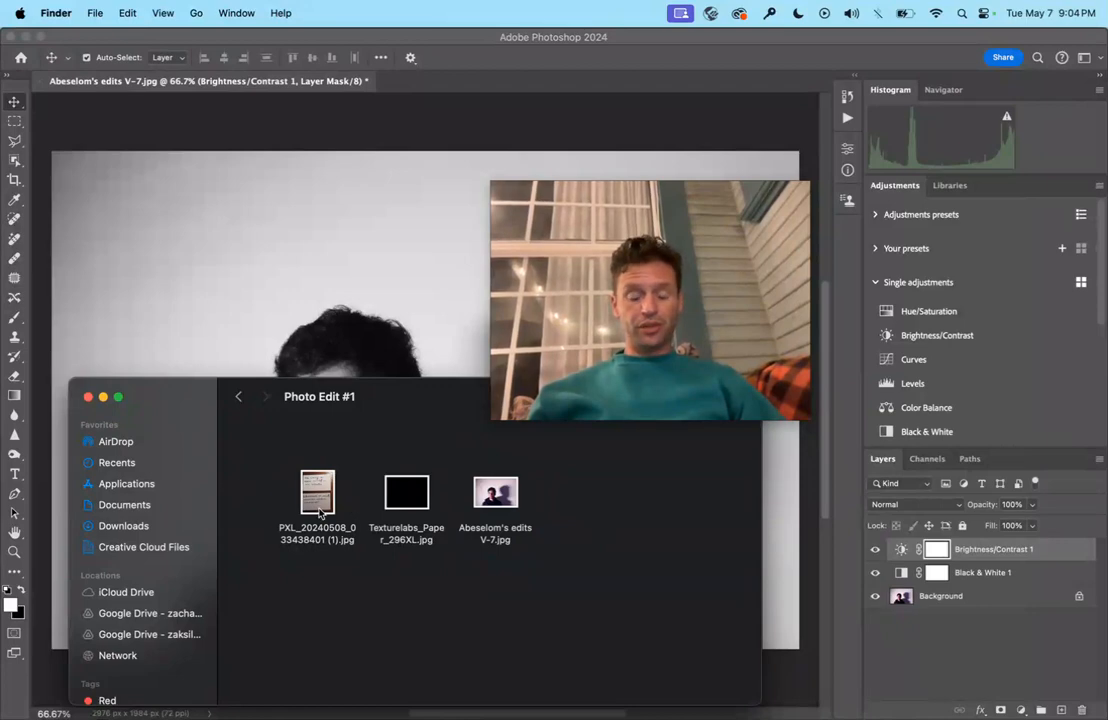
{"action": "left_click", "coordinate": [158, 524]}
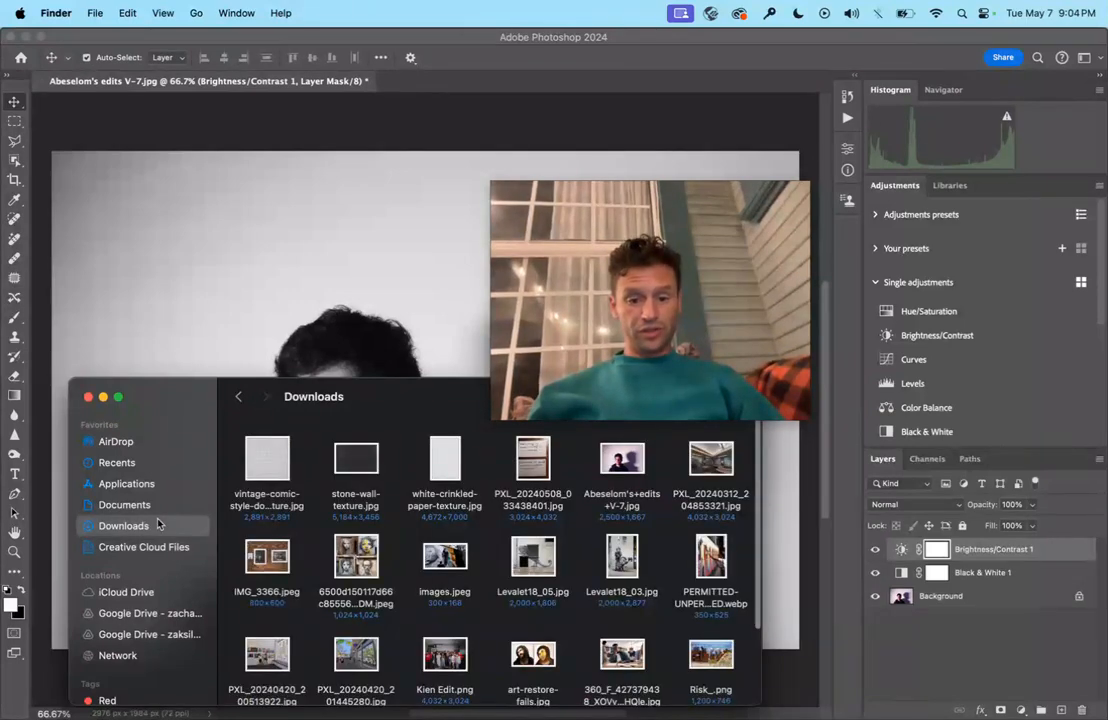
{"action": "left_click", "coordinate": [546, 455]}
{"action": "left_click_drag", "start_coordinate": [544, 456], "coordinate": [313, 265]}
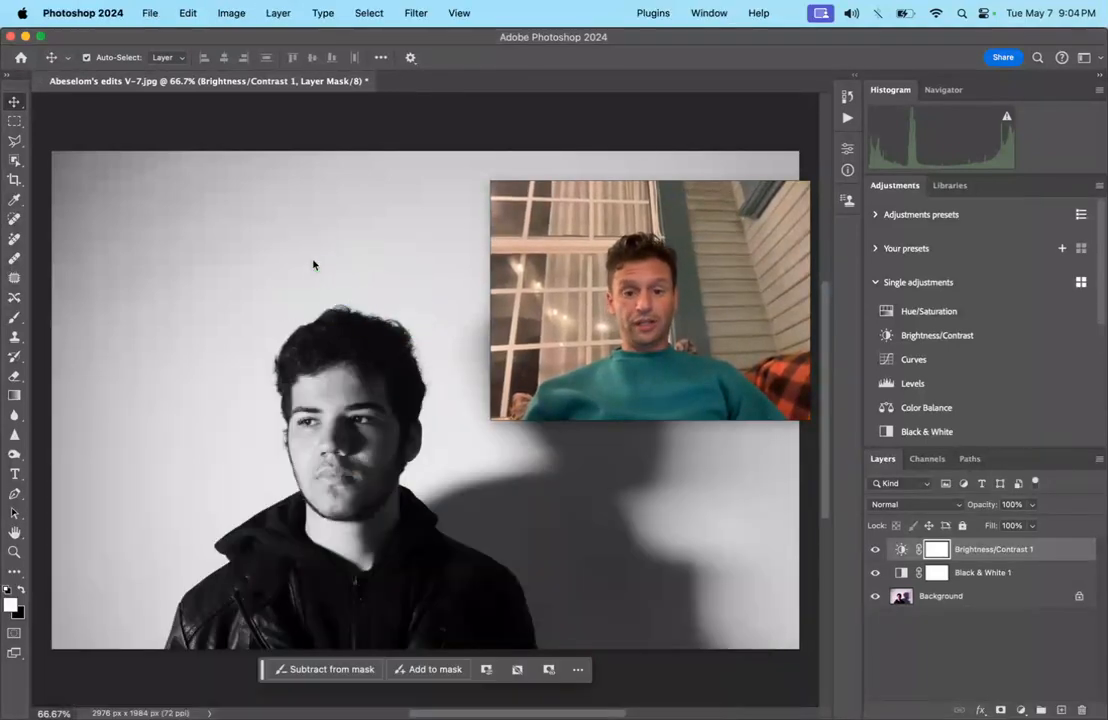
{"action": "left_click_drag", "start_coordinate": [395, 380], "coordinate": [230, 406]}
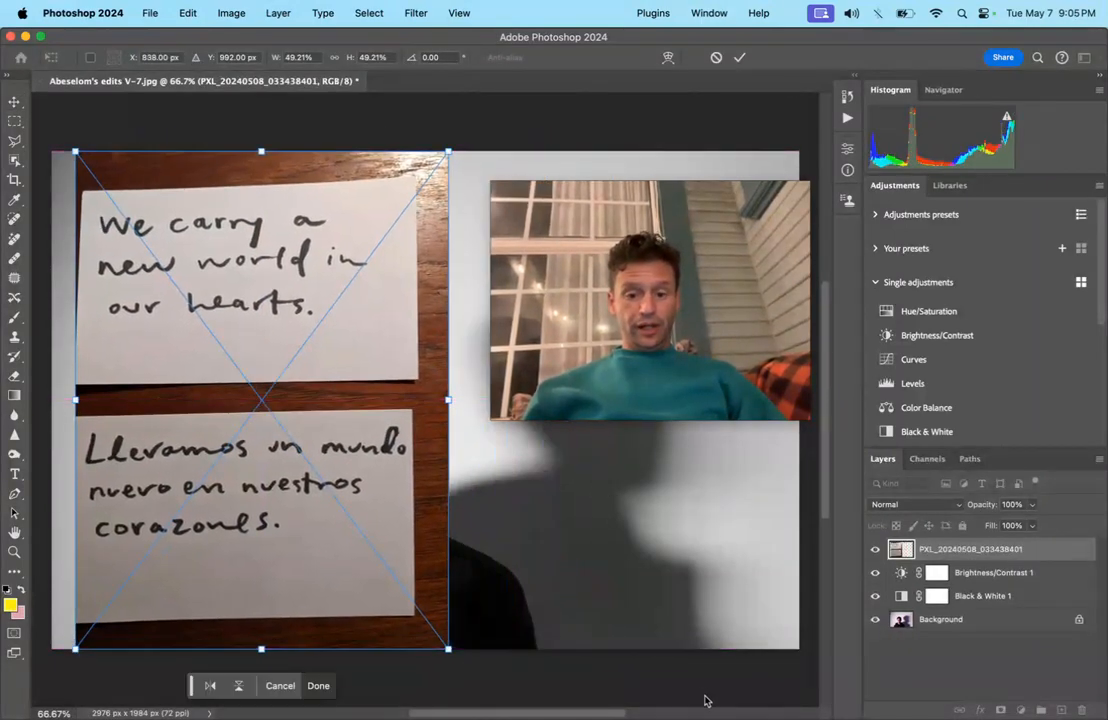
{"action": "key", "text": "Return"}
{"action": "left_click", "coordinate": [430, 530]}
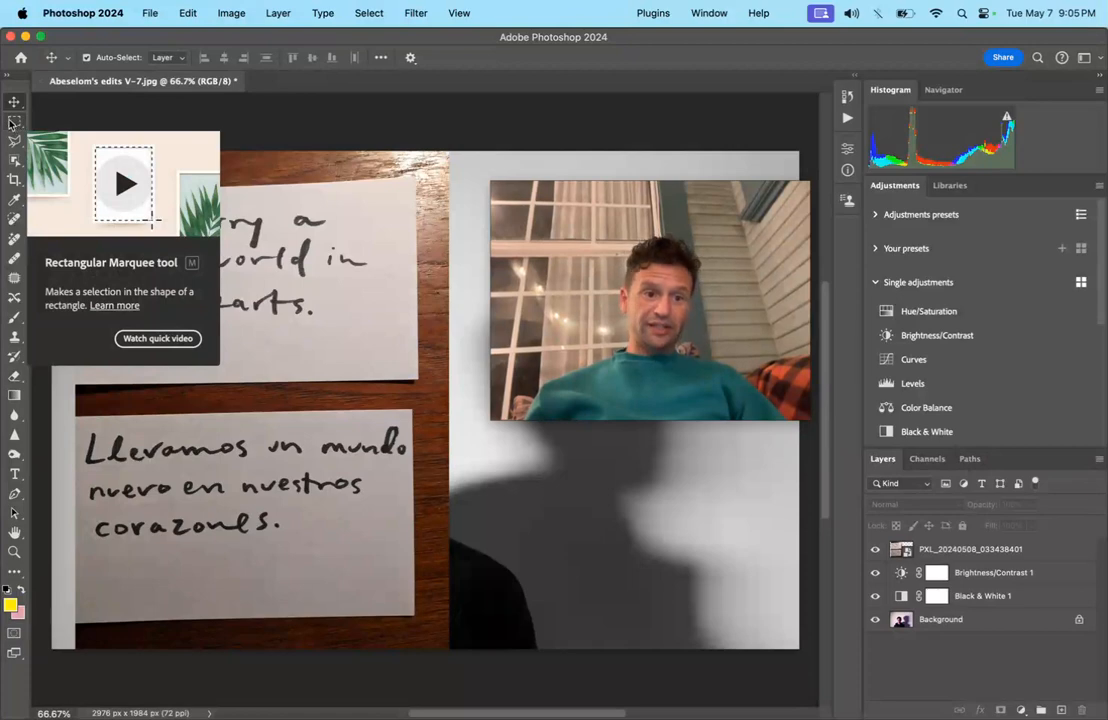
Mask the handwritten-quote layer to a rectangular marquee selection around the English text "We carry a new world in our hearts.".
{"action": "left_click", "coordinate": [16, 124]}
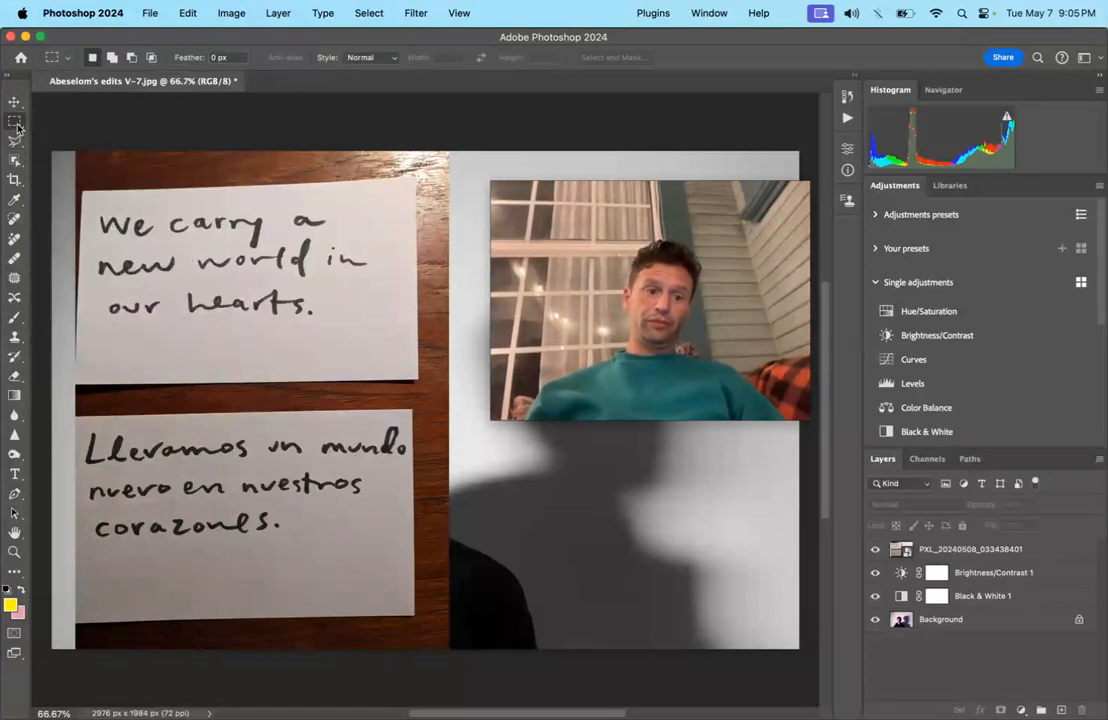
{"action": "left_click_drag", "start_coordinate": [223, 231], "coordinate": [384, 336]}
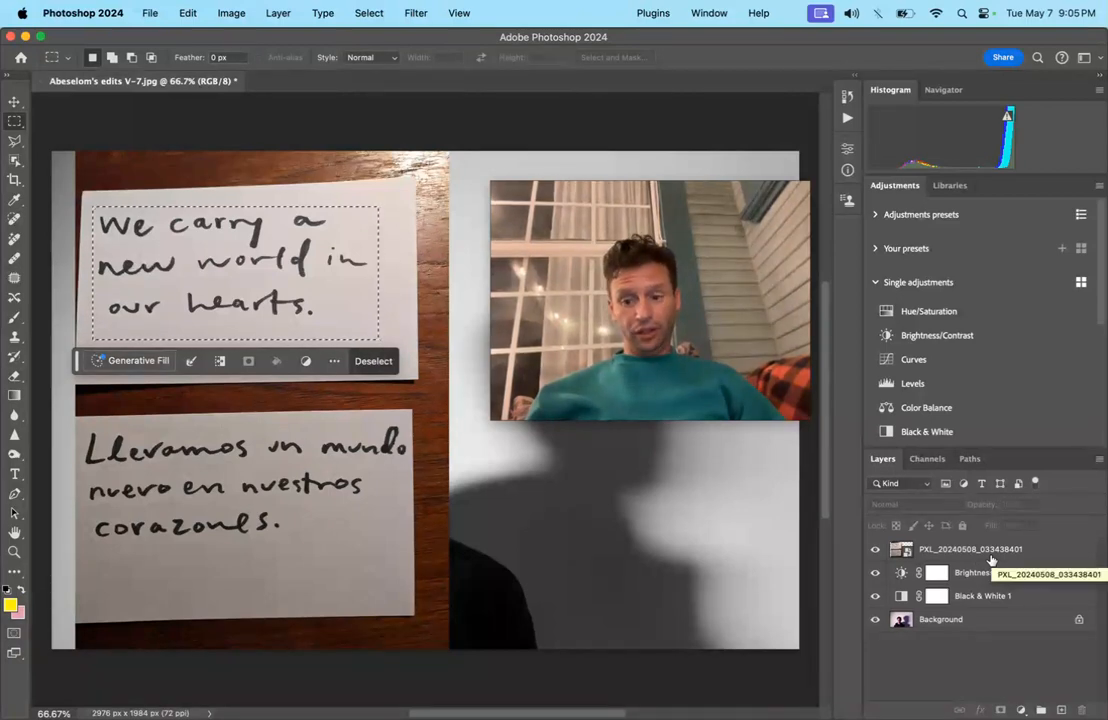
{"action": "left_click", "coordinate": [1047, 551]}
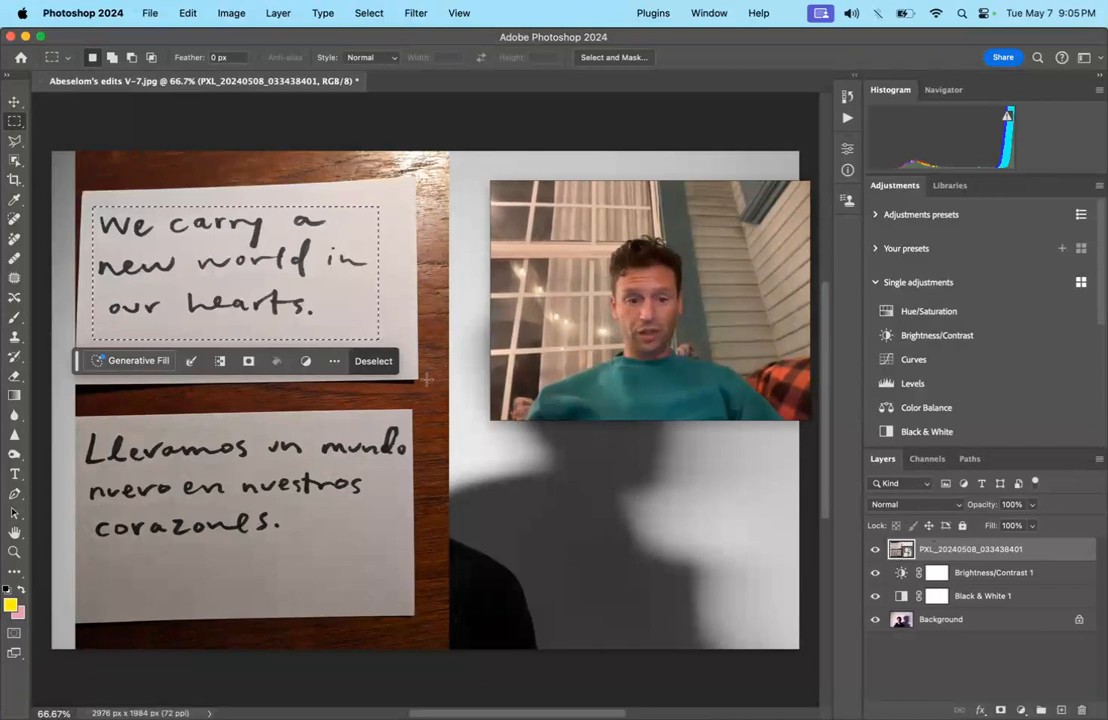
{"action": "left_click", "coordinate": [248, 362]}
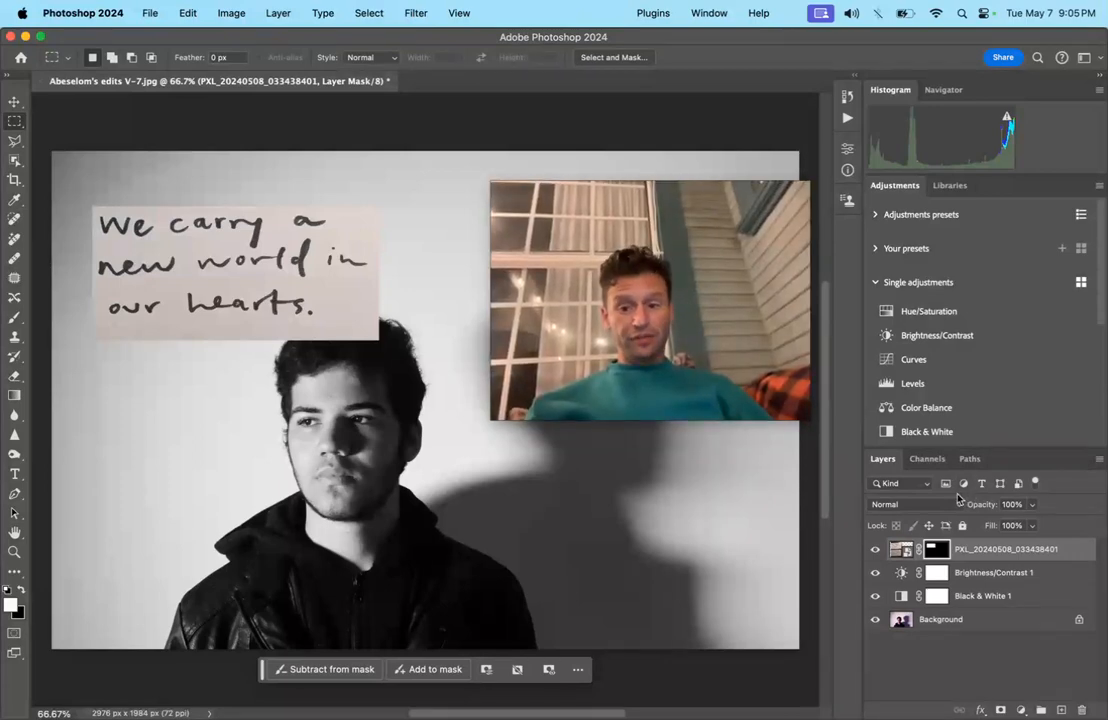
Add a Threshold adjustment layer and clip it to the masked handwritten-quote layer.
{"action": "scroll", "coordinate": [964, 413], "scroll_direction": "down", "scroll_amount": 3}
{"action": "scroll", "coordinate": [966, 413], "scroll_direction": "down", "scroll_amount": 3}
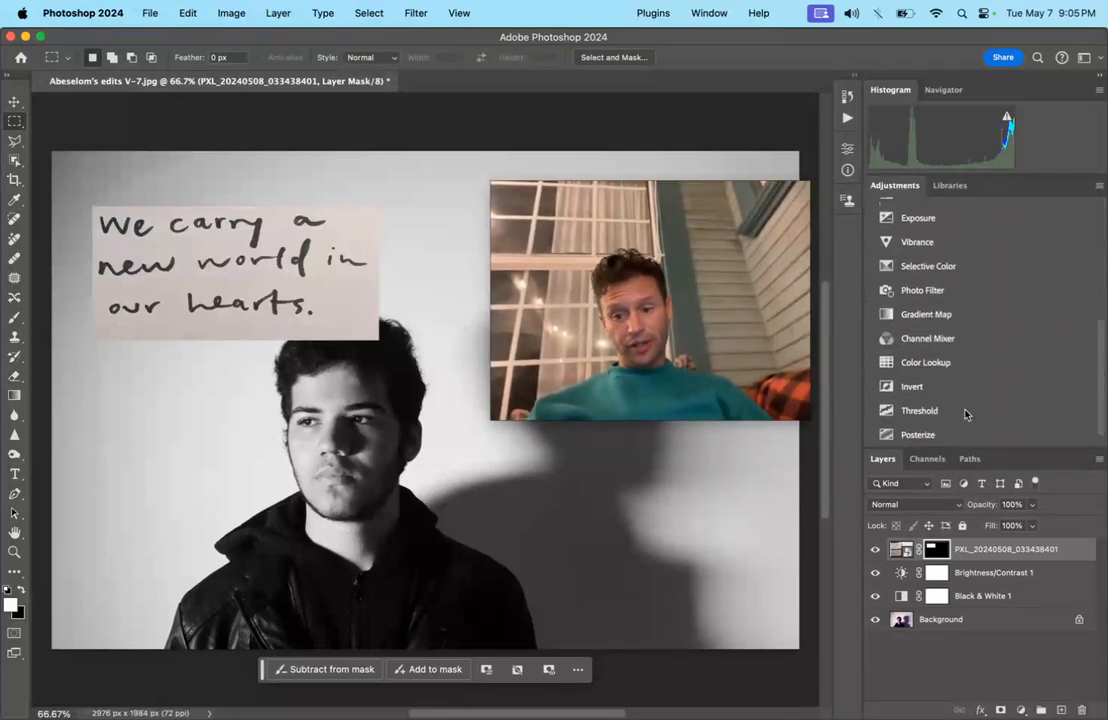
{"action": "left_click", "coordinate": [911, 411]}
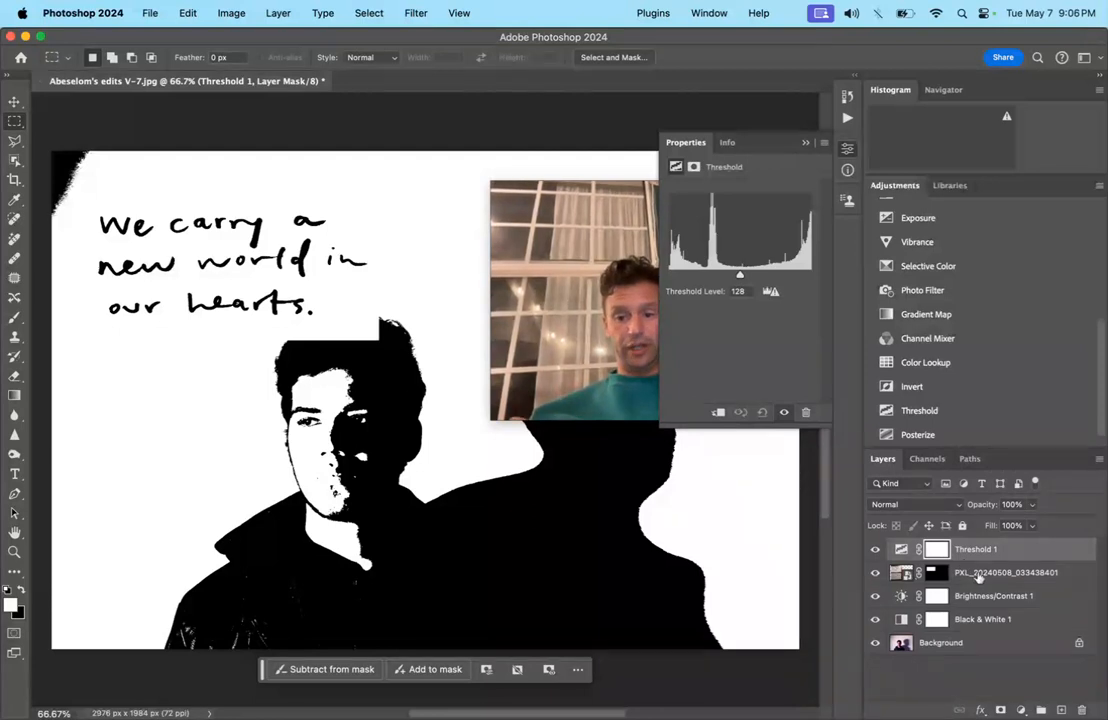
{"action": "right_click", "coordinate": [1035, 557]}
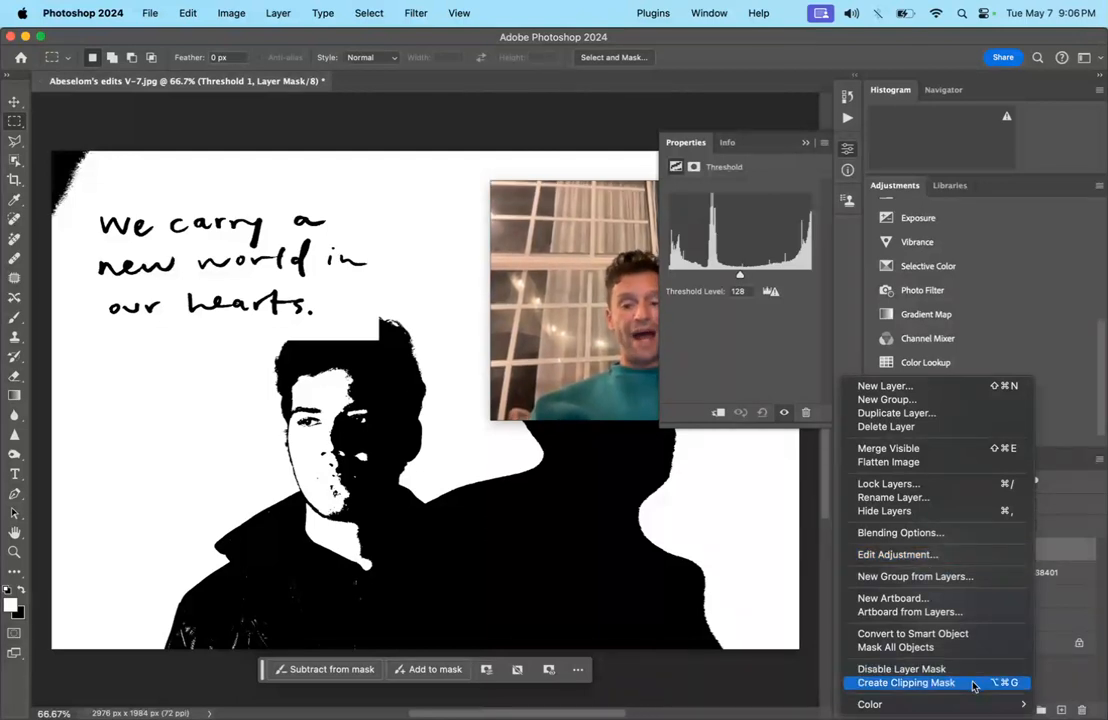
{"action": "left_click", "coordinate": [906, 682]}
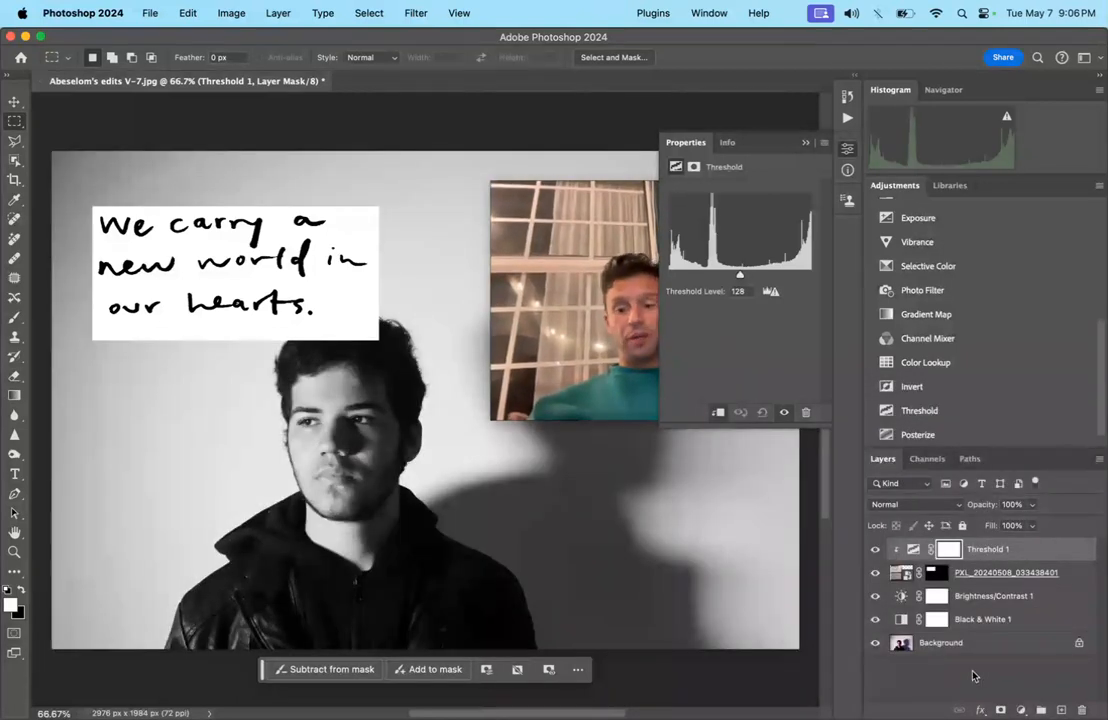
Release the Threshold layer's clipping mask and clip it to the handwritten-quote layer again.
{"action": "right_click", "coordinate": [1047, 553]}
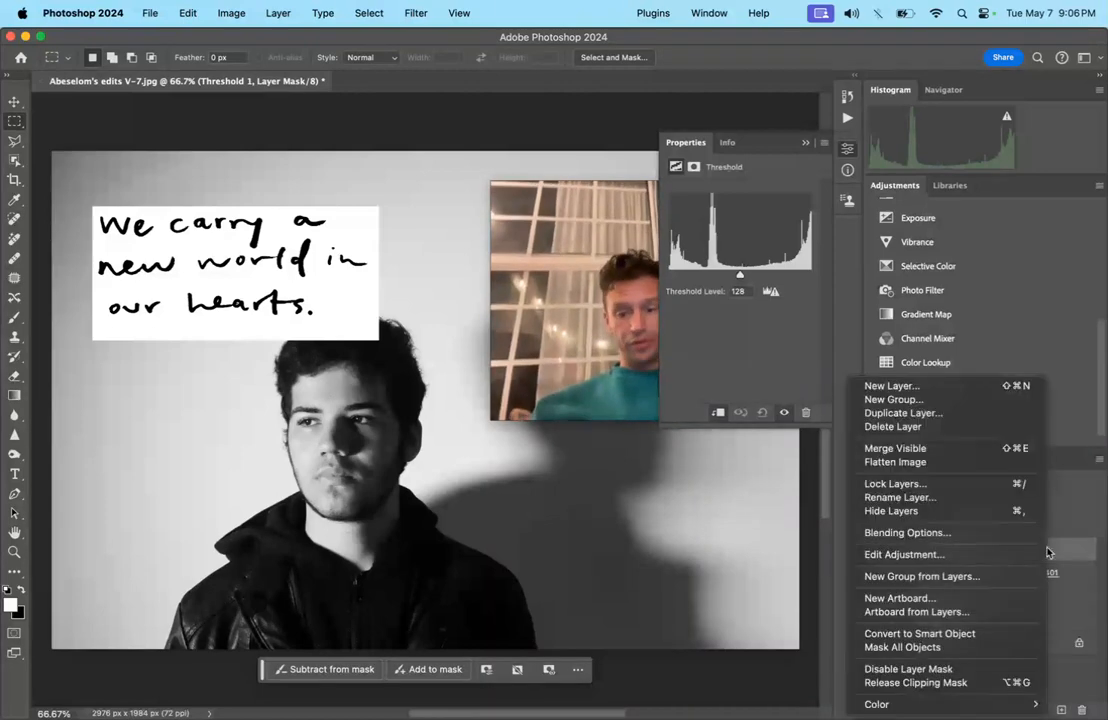
{"action": "left_click", "coordinate": [977, 683]}
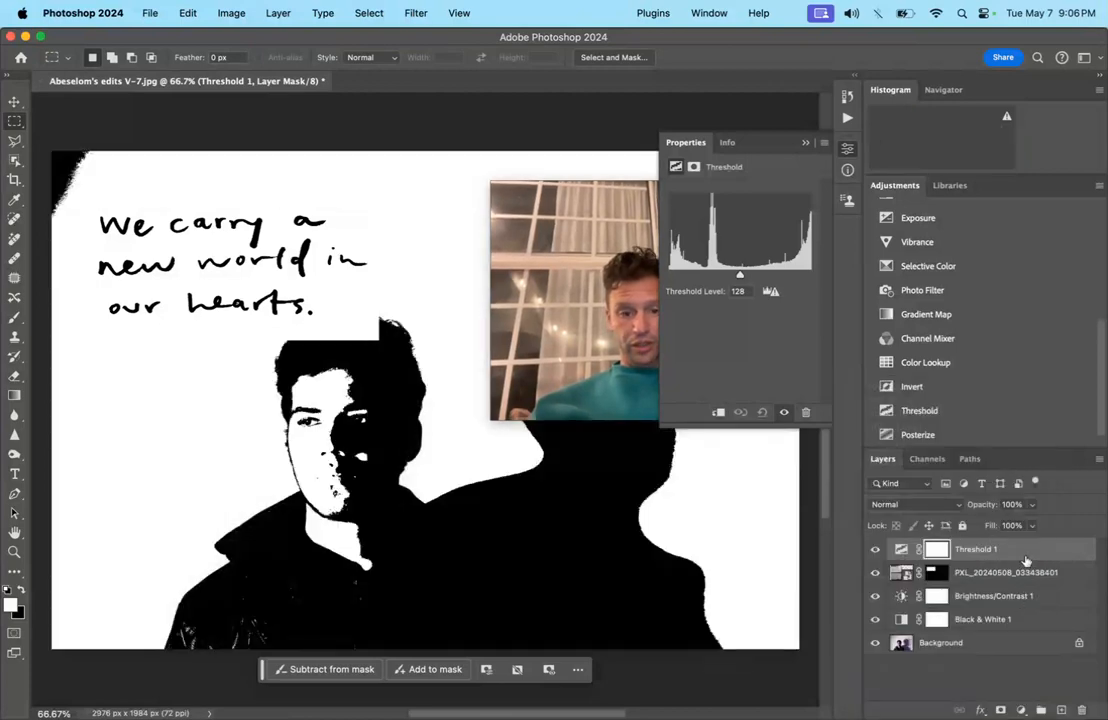
{"action": "right_click", "coordinate": [1025, 561]}
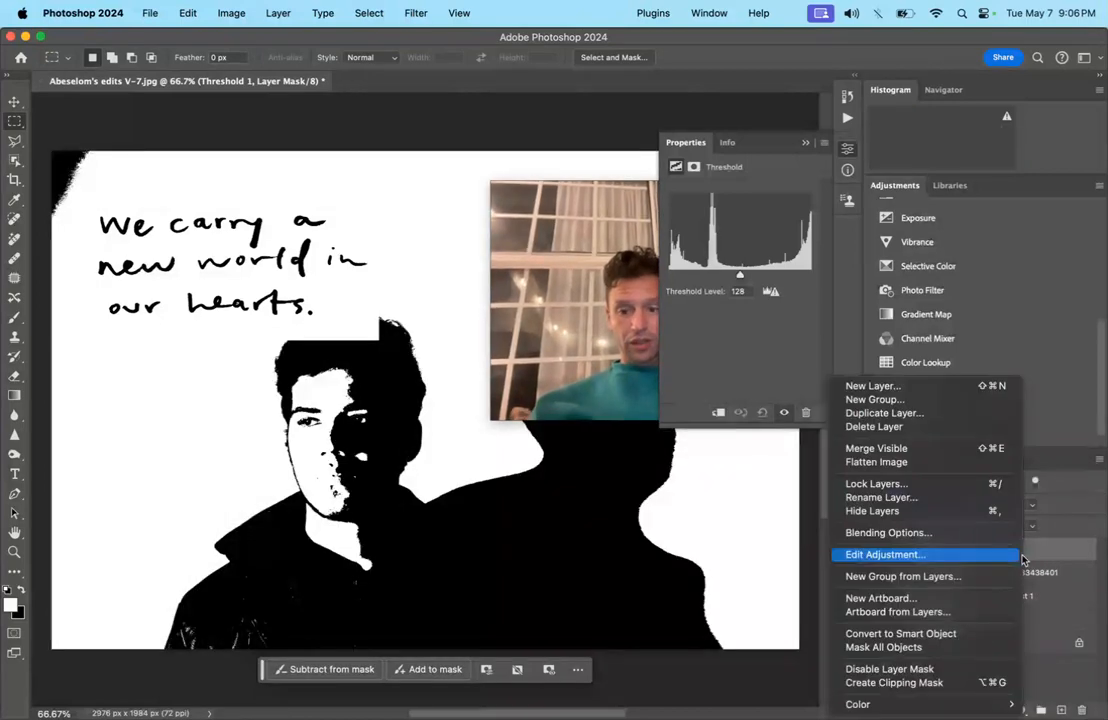
{"action": "left_click", "coordinate": [958, 684]}
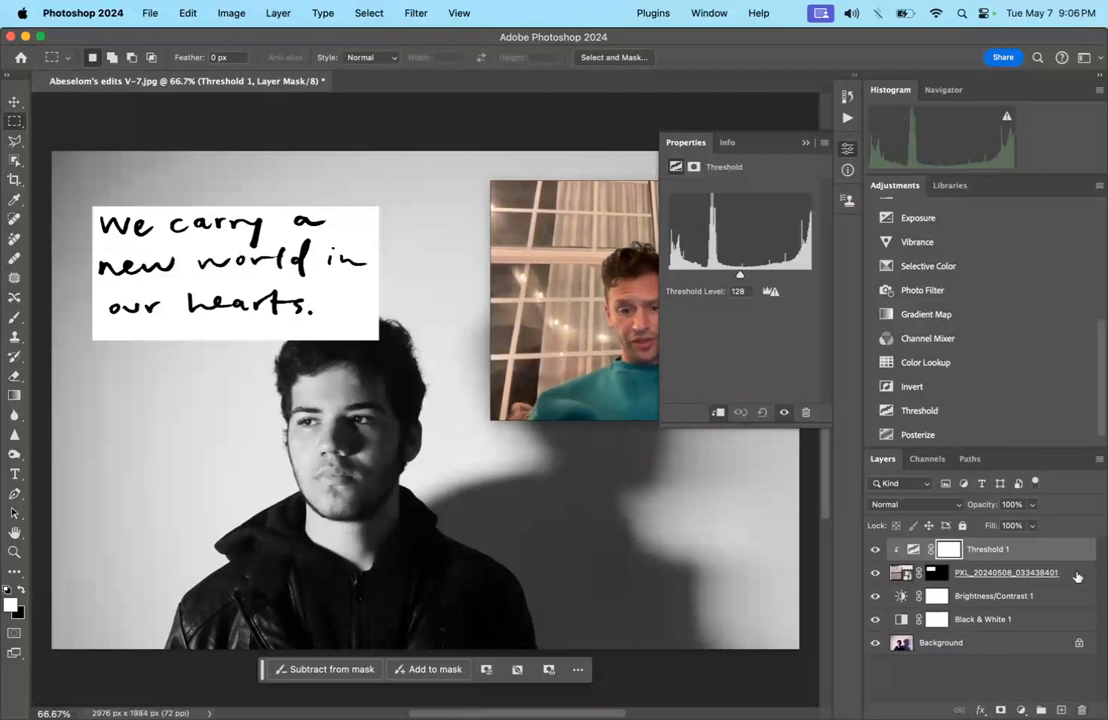
Place PXL_20240508_033438401.jpg from Downloads a second time over the right half of the portrait, centred at about X 2069, Y 961 px.
{"action": "mouse_move", "coordinate": [475, 705]}
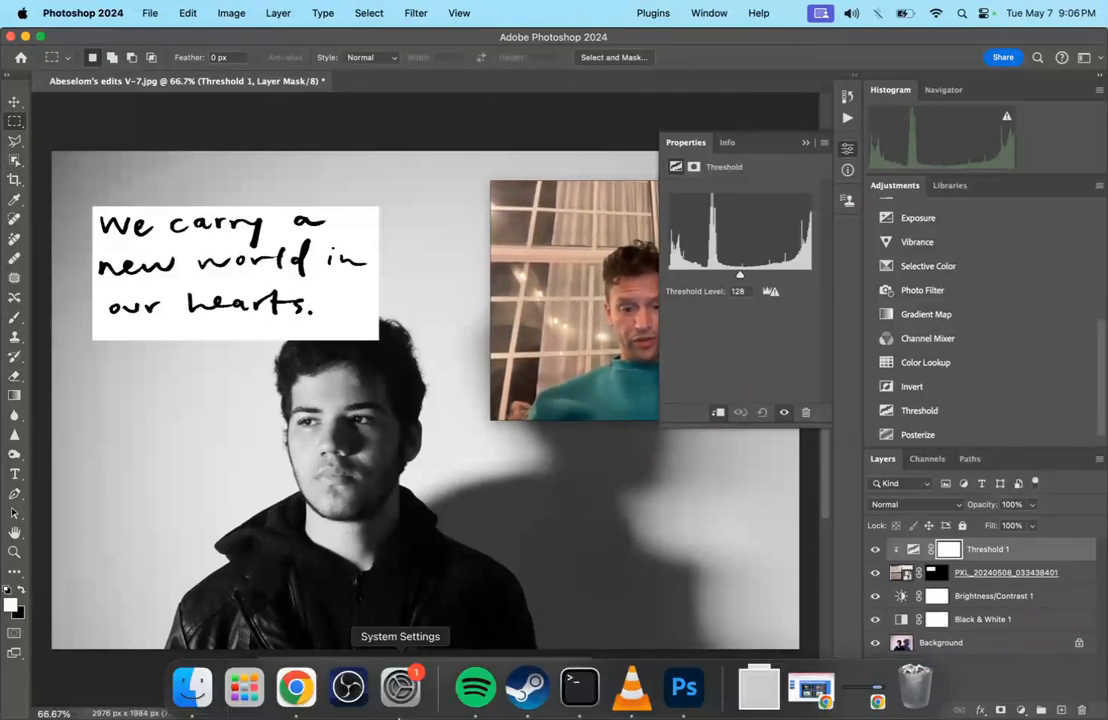
{"action": "left_click", "coordinate": [806, 144]}
{"action": "left_click_drag", "start_coordinate": [670, 277], "coordinate": [917, 198]}
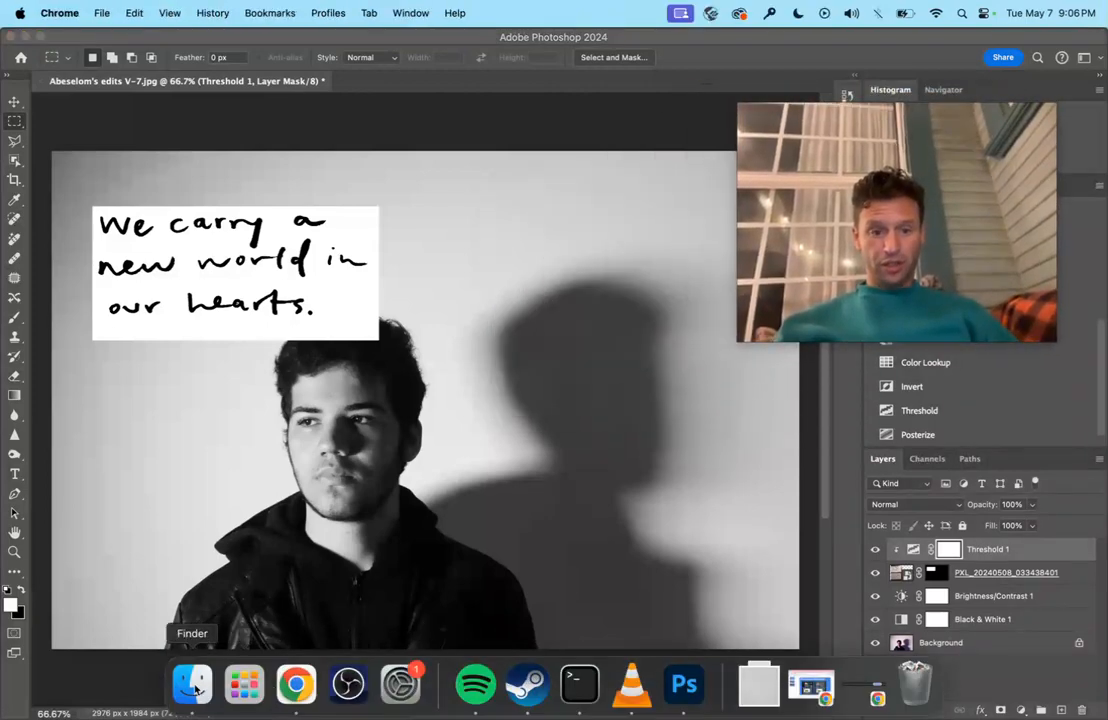
{"action": "left_click", "coordinate": [193, 685]}
{"action": "left_click_drag", "start_coordinate": [533, 462], "coordinate": [538, 288]}
{"action": "left_click_drag", "start_coordinate": [455, 321], "coordinate": [601, 320]}
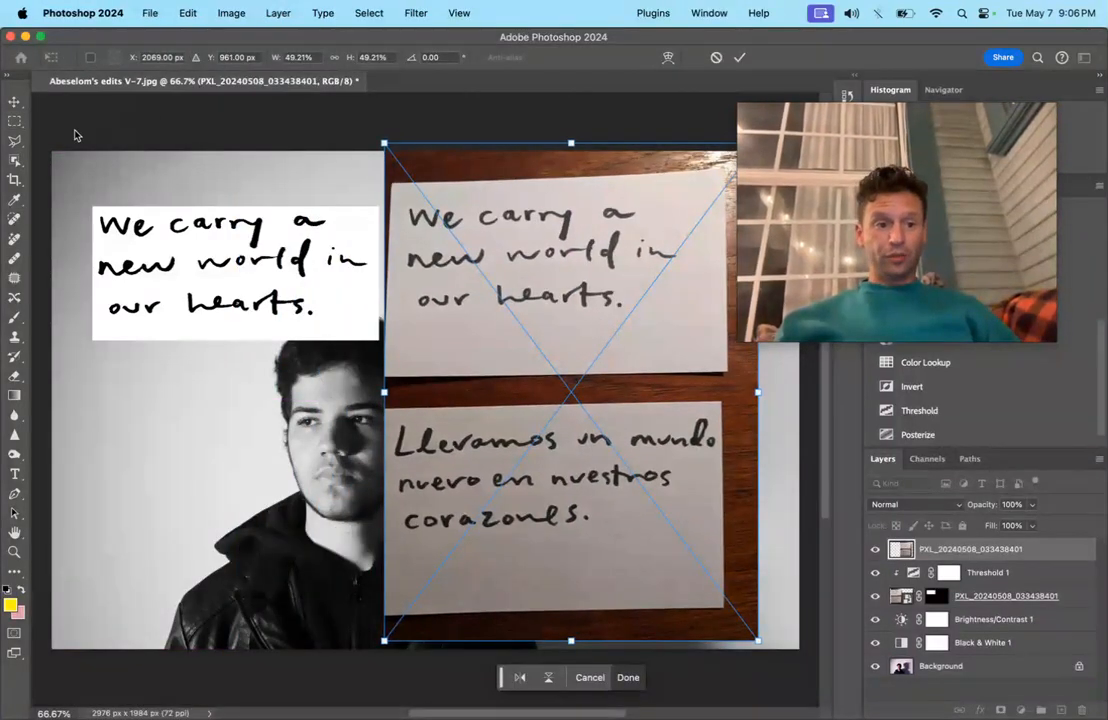
Mask the new handwritten-quote layer to a rectangular marquee selection around the Spanish text "Llevamos un mundo nuevo en nuestros corazones.".
{"action": "left_click", "coordinate": [15, 121]}
{"action": "left_click_drag", "start_coordinate": [390, 413], "coordinate": [723, 547]}
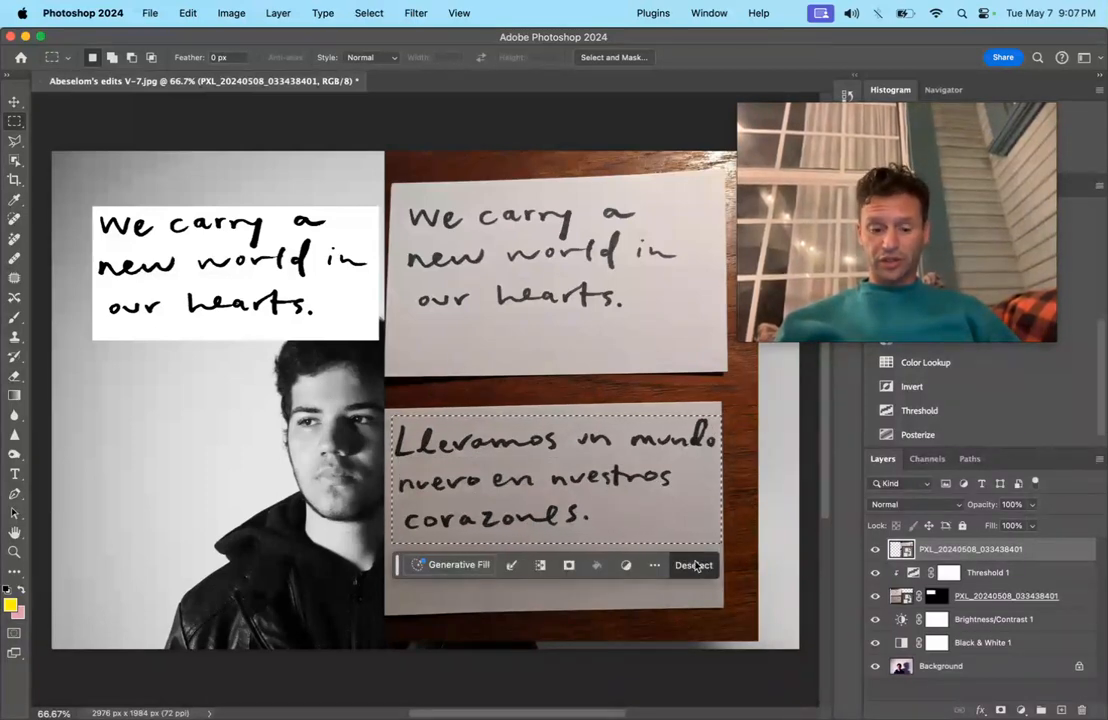
{"action": "left_click", "coordinate": [695, 566]}
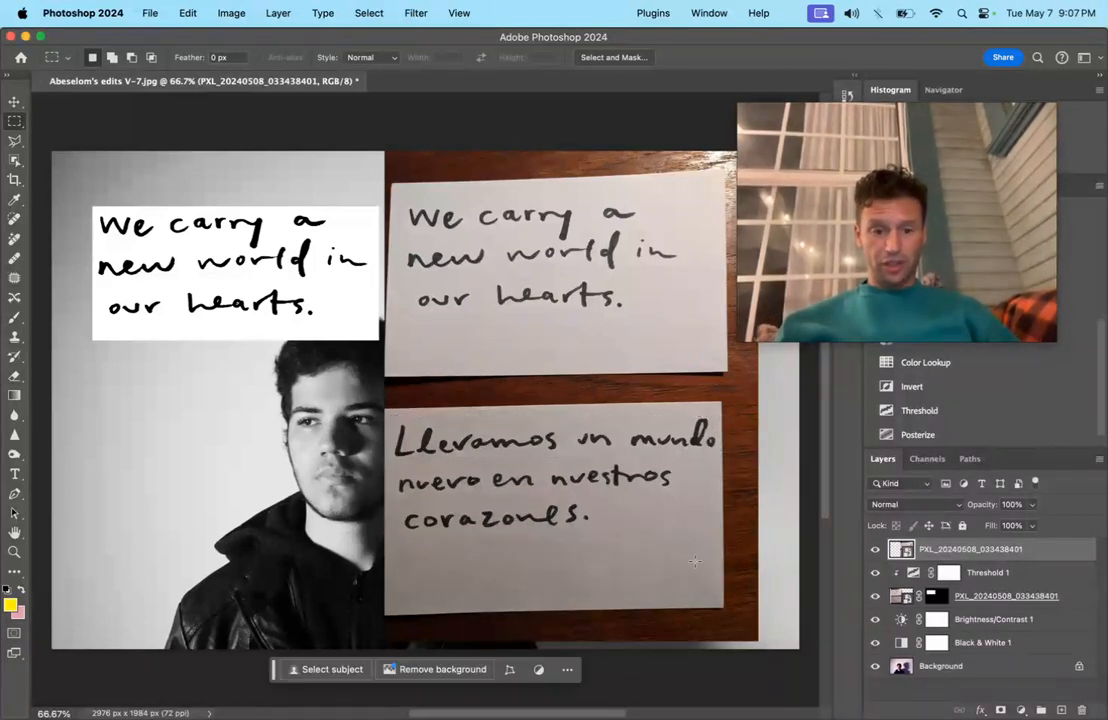
{"action": "left_click_drag", "start_coordinate": [387, 409], "coordinate": [719, 545]}
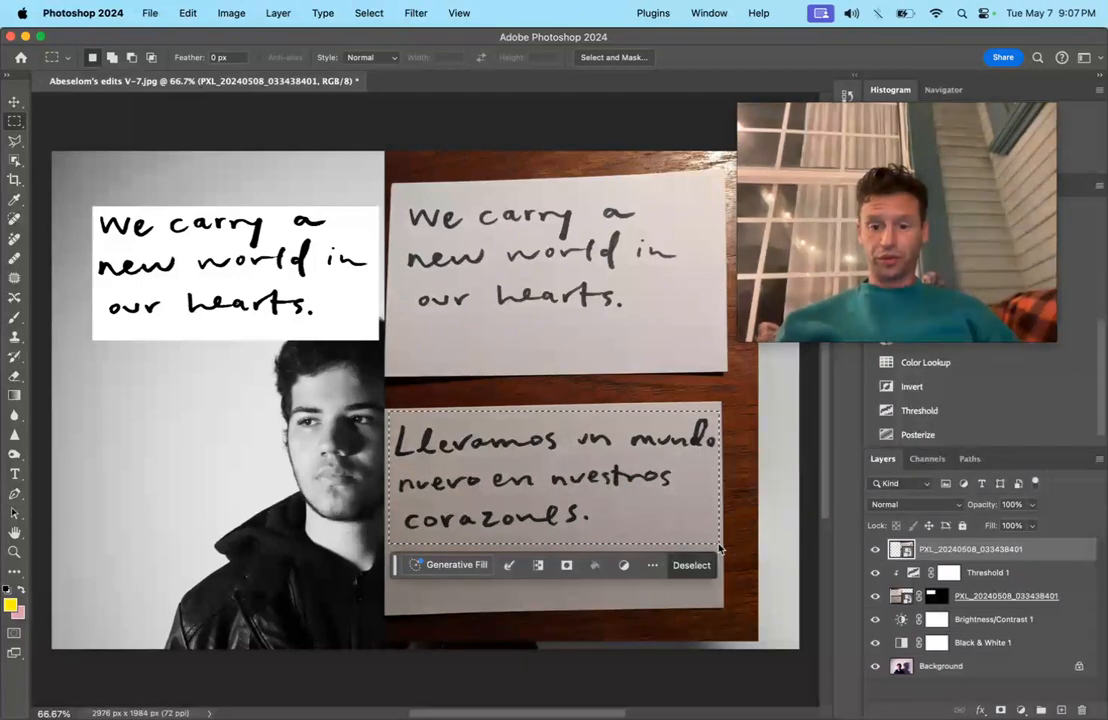
{"action": "left_click", "coordinate": [566, 566]}
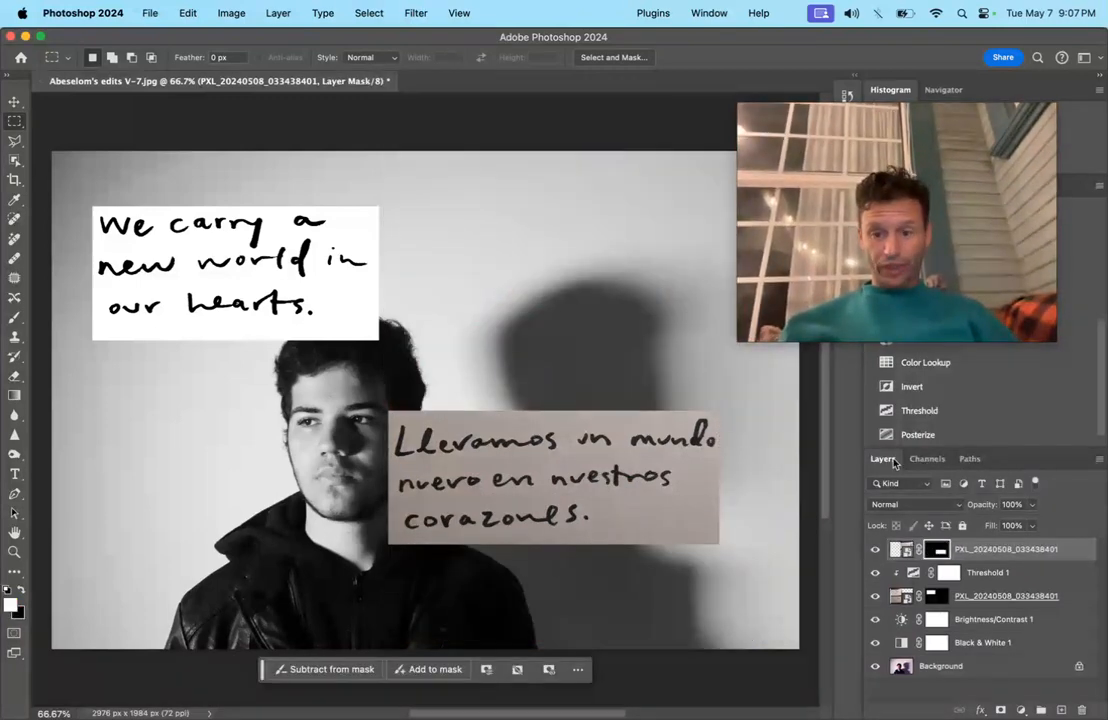
Add a Threshold adjustment layer clipped to the Spanish quote layer and set its threshold level to 115.
{"action": "left_click", "coordinate": [919, 411]}
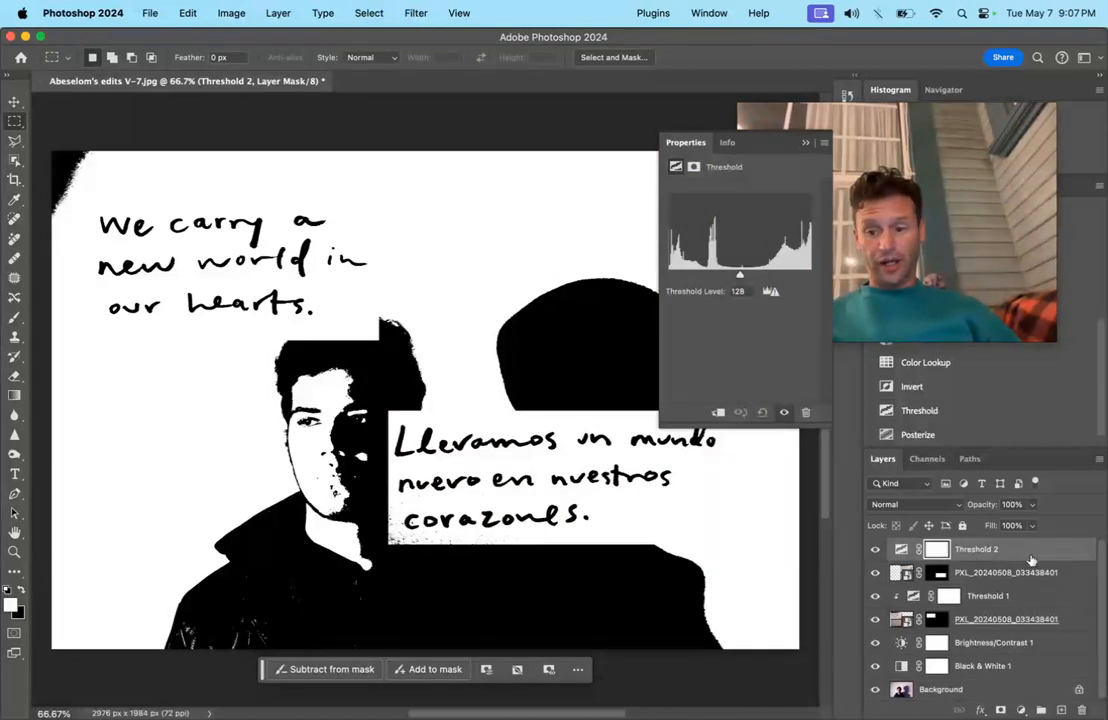
{"action": "right_click", "coordinate": [1032, 560]}
{"action": "left_click", "coordinate": [957, 680]}
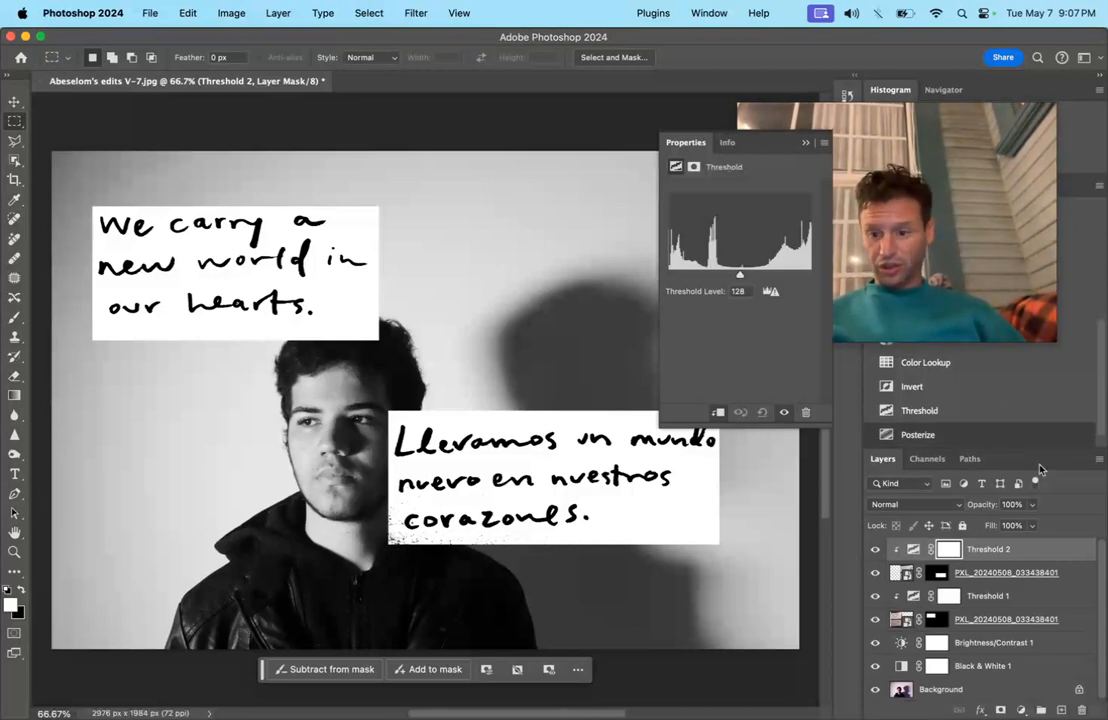
{"action": "left_click", "coordinate": [913, 549]}
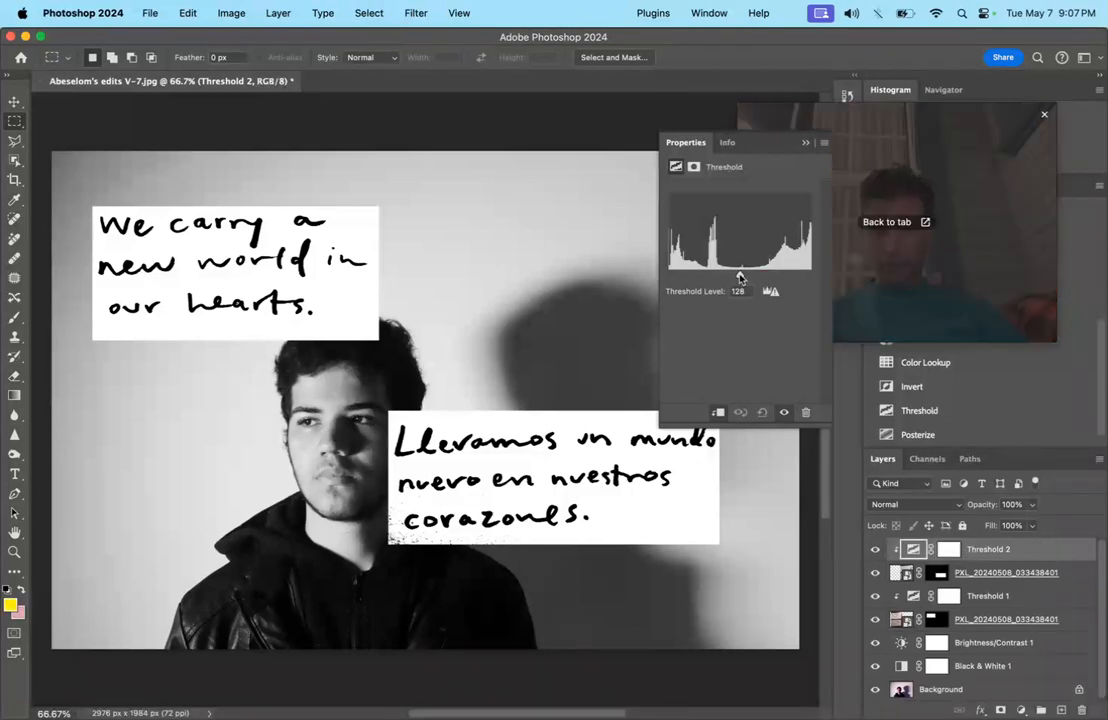
{"action": "mouse_move", "coordinate": [741, 278]}
{"action": "left_mouse_down"}
{"action": "mouse_move", "coordinate": [762, 278]}
{"action": "mouse_move", "coordinate": [736, 279]}
{"action": "left_mouse_up"}
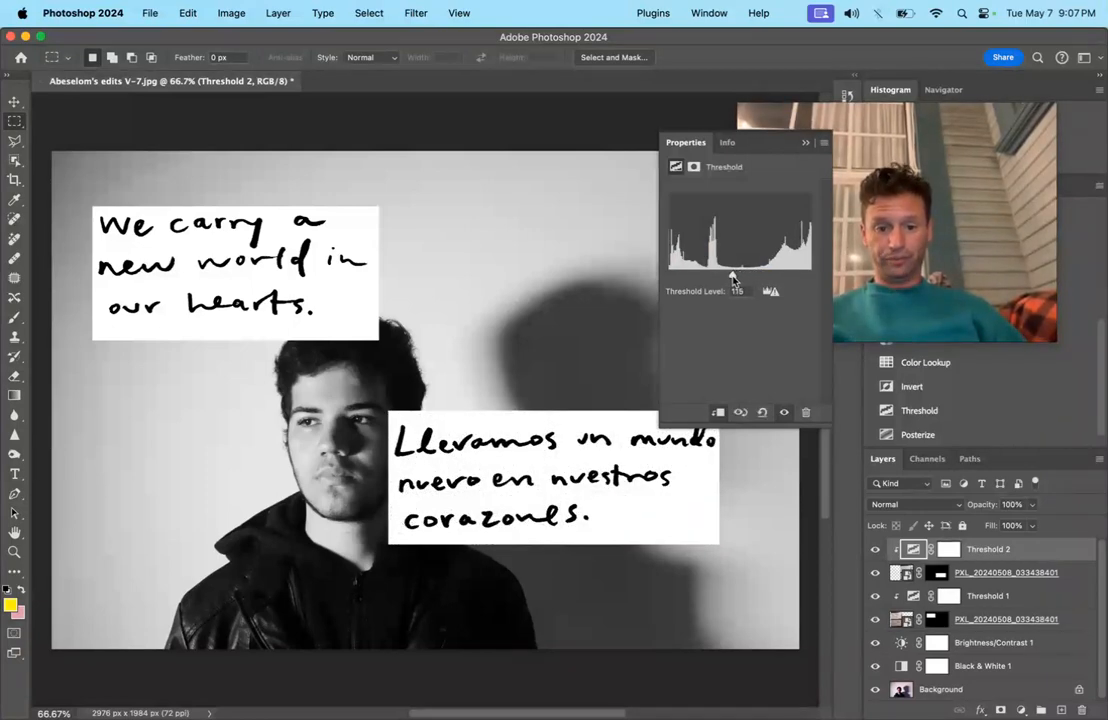
Set the Spanish quote layer's blending mode to Darken.
{"action": "left_click", "coordinate": [1080, 572]}
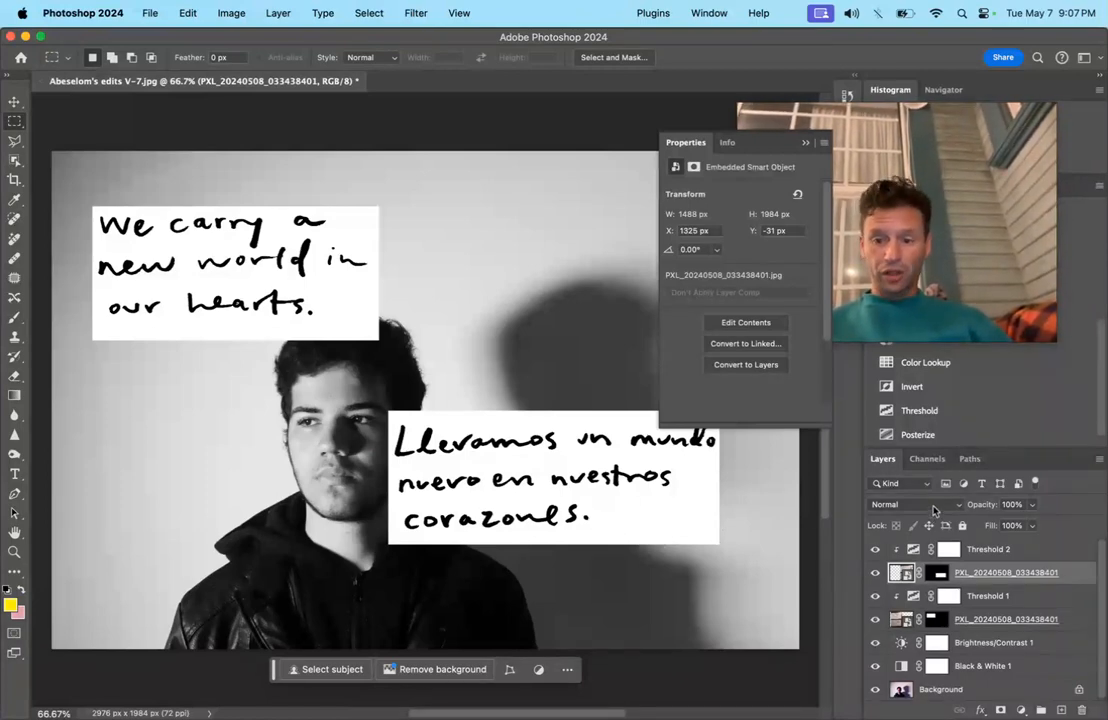
{"action": "left_click", "coordinate": [933, 505]}
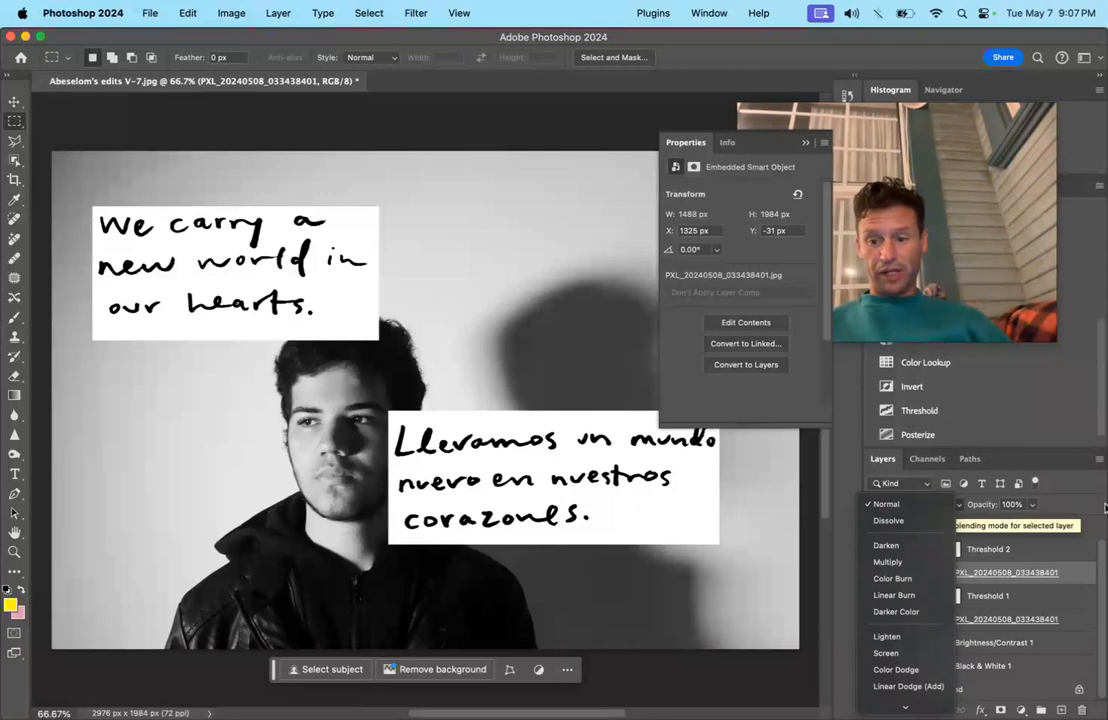
{"action": "left_click", "coordinate": [936, 507]}
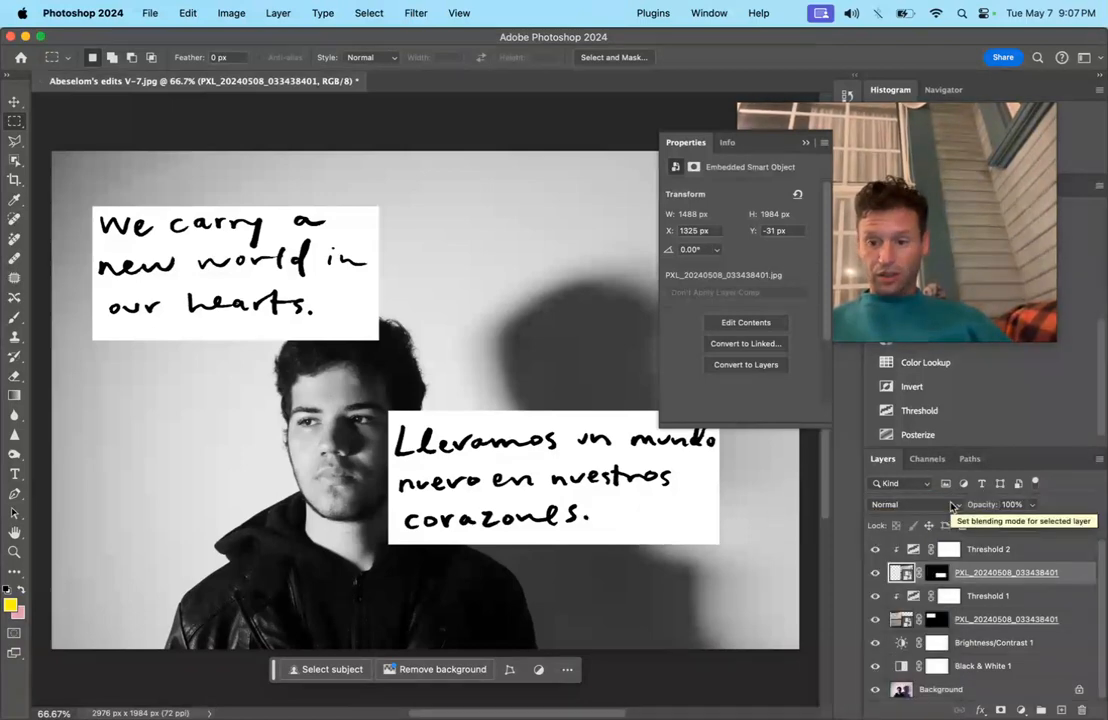
{"action": "left_click", "coordinate": [950, 505]}
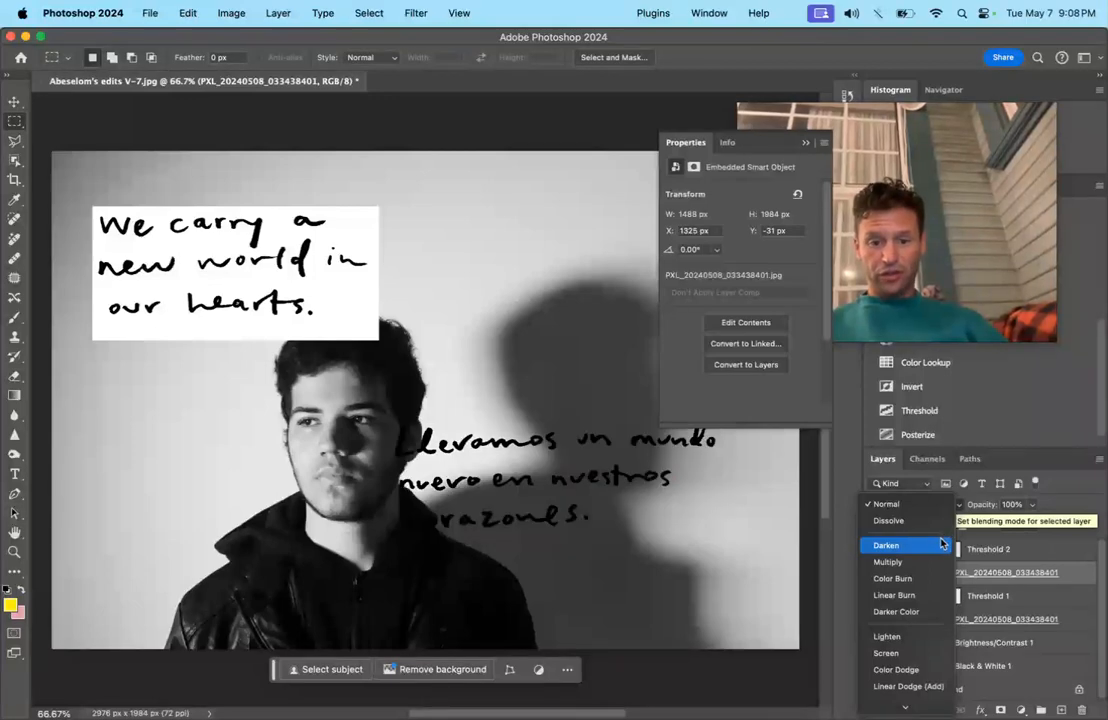
{"action": "left_click", "coordinate": [941, 543]}
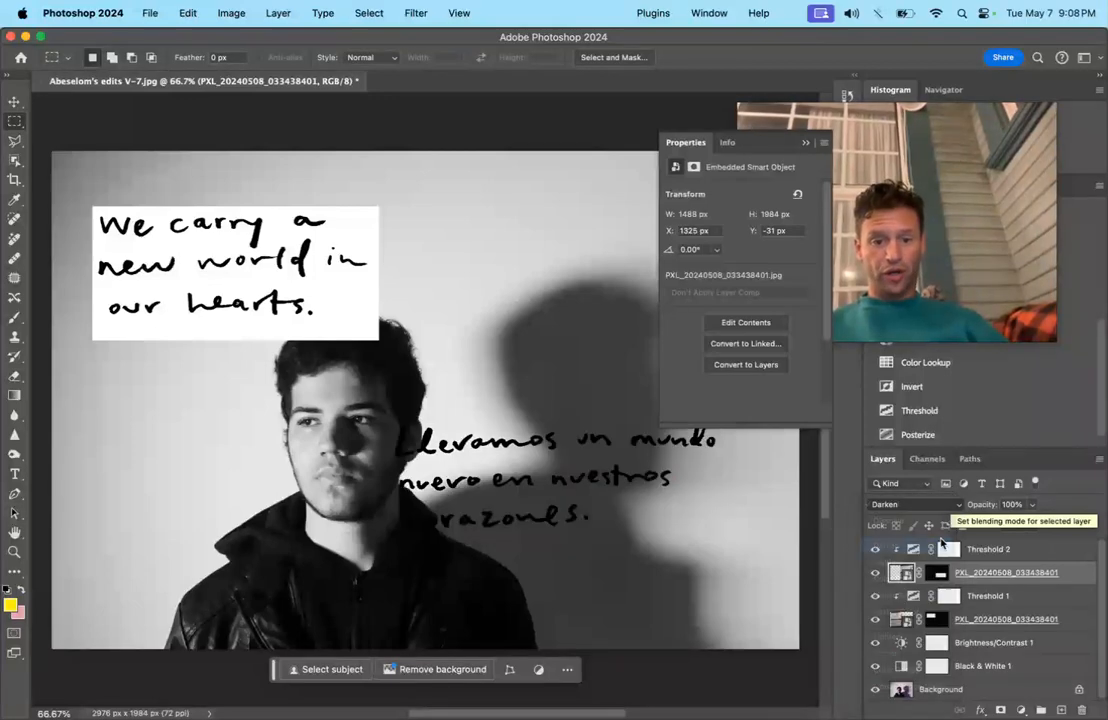
Move the Spanish quote layer to X 1549 px, Y 0 px and set its blending mode to Divide.
{"action": "left_click", "coordinate": [15, 101]}
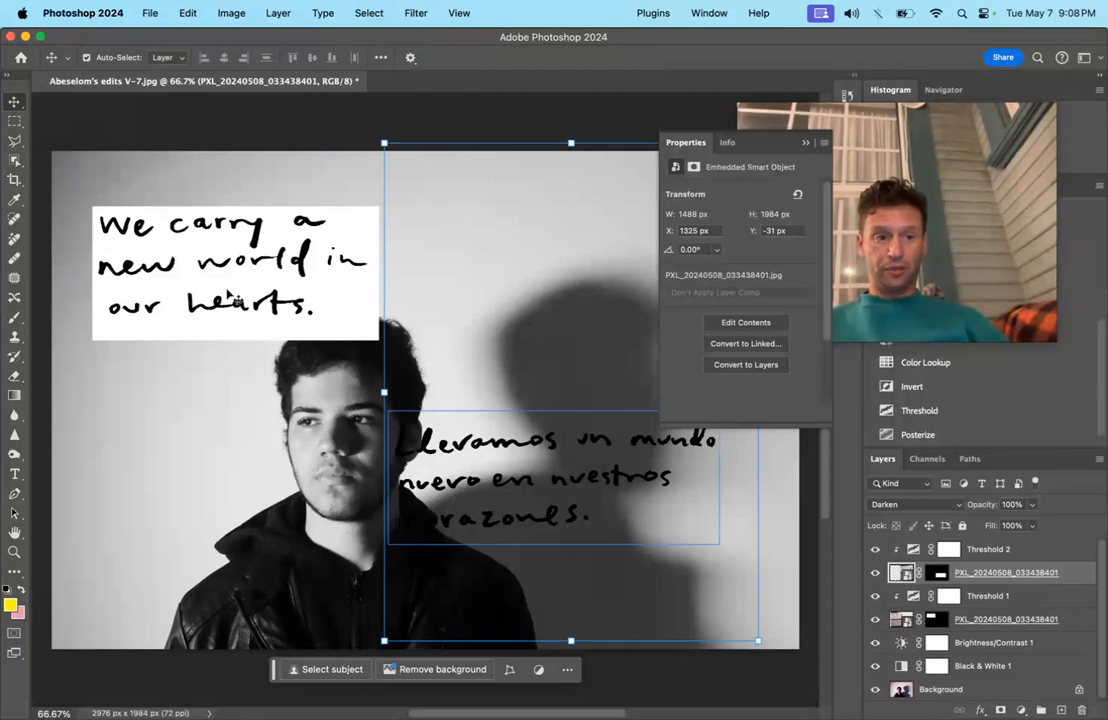
{"action": "left_click_drag", "start_coordinate": [509, 446], "coordinate": [565, 454]}
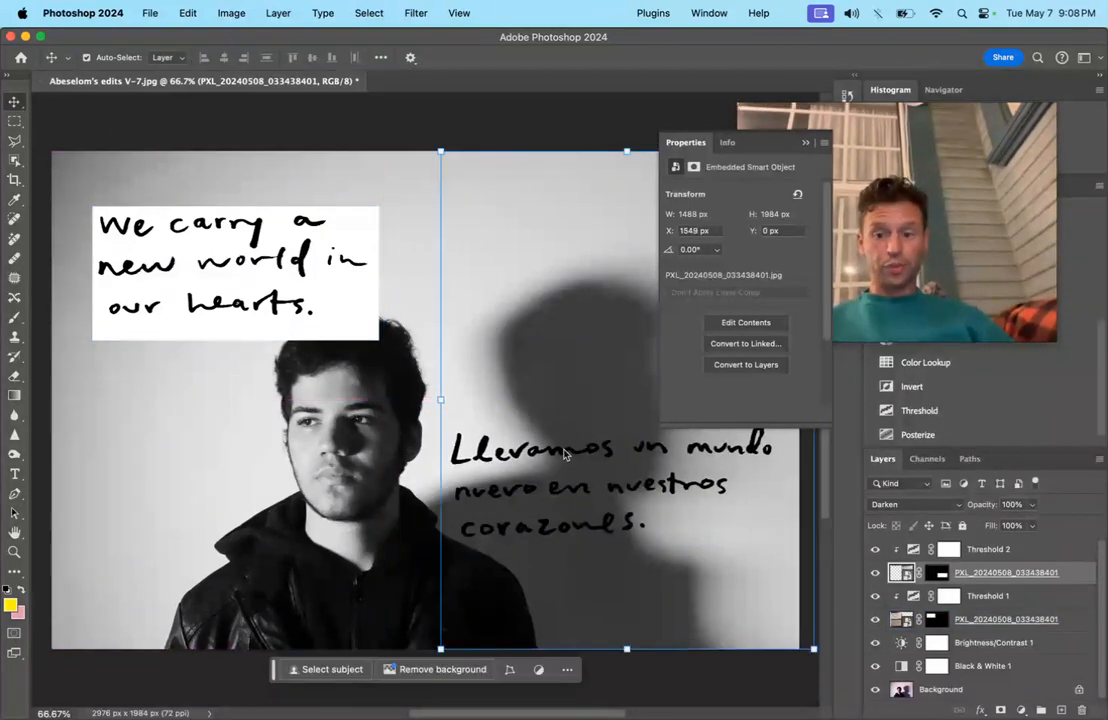
{"action": "left_click", "coordinate": [948, 505]}
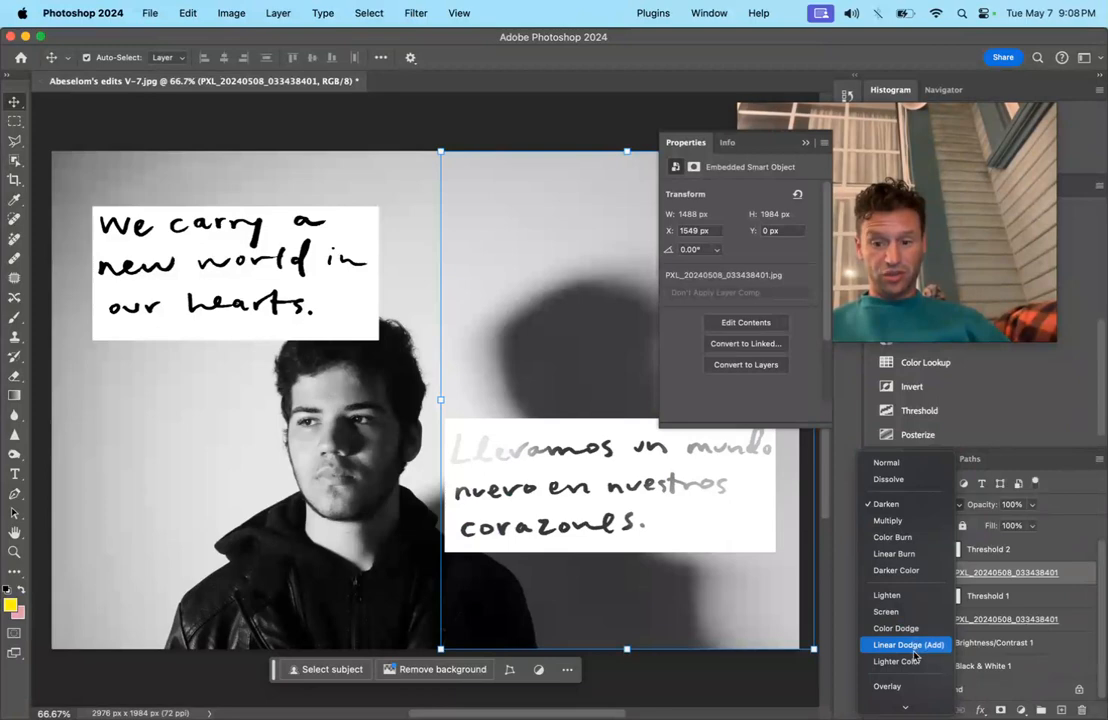
{"action": "scroll", "coordinate": [901, 687], "scroll_direction": "down", "scroll_amount": 5}
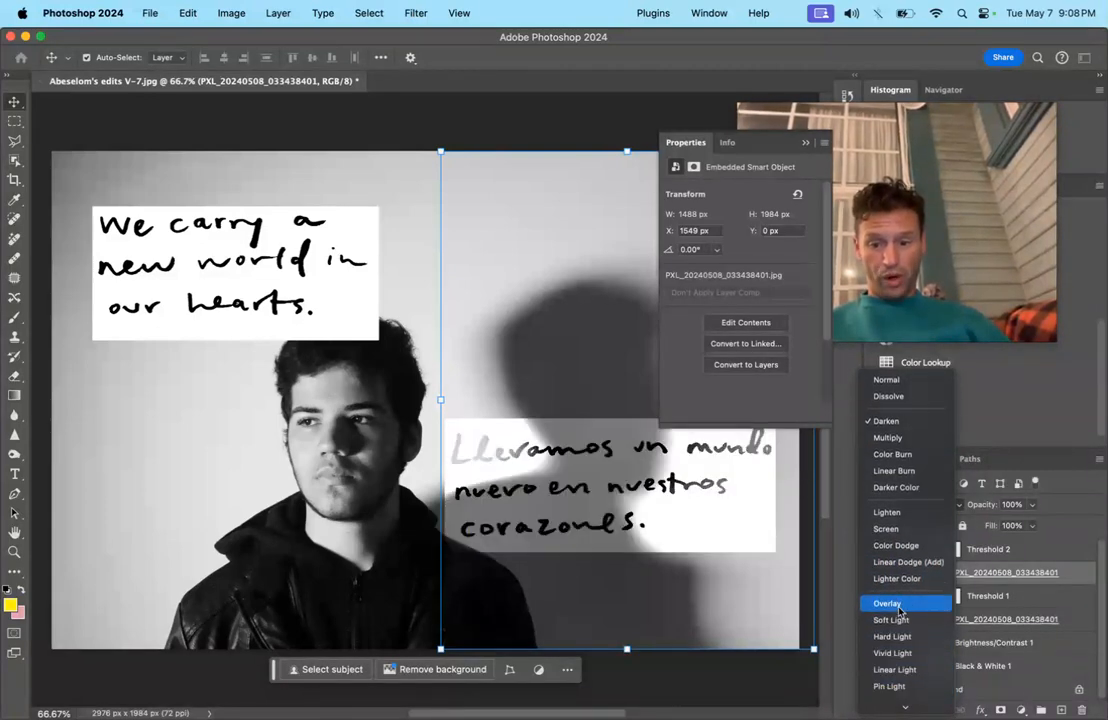
{"action": "scroll", "coordinate": [895, 665], "scroll_direction": "down", "scroll_amount": 2}
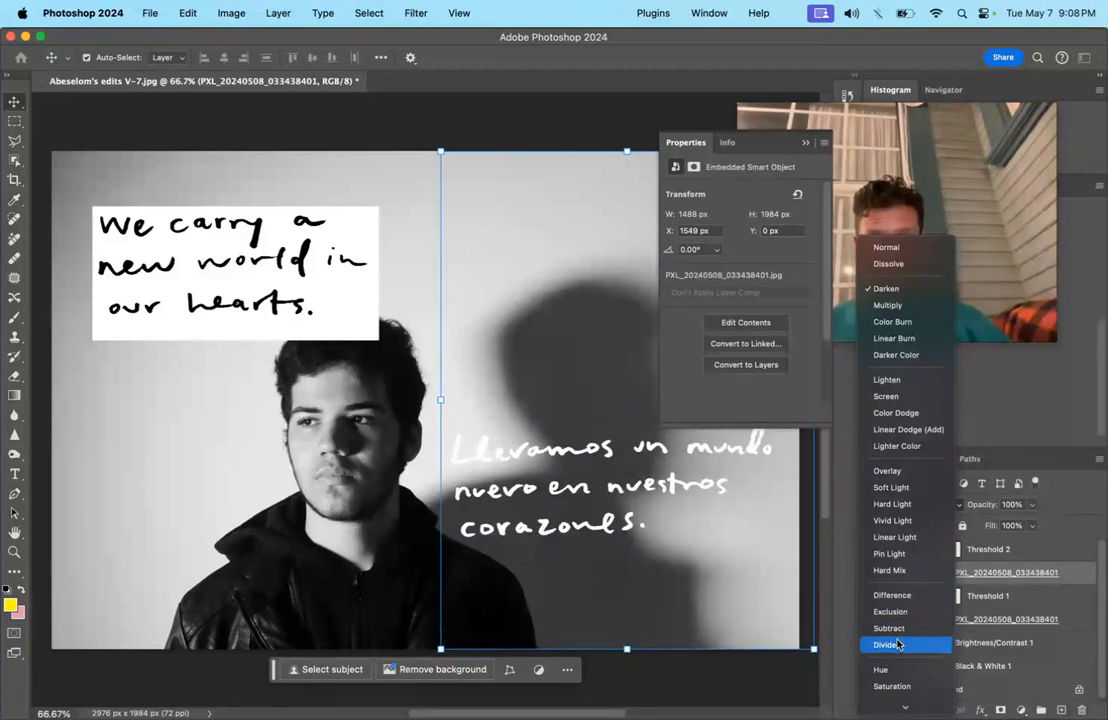
{"action": "left_click", "coordinate": [898, 644]}
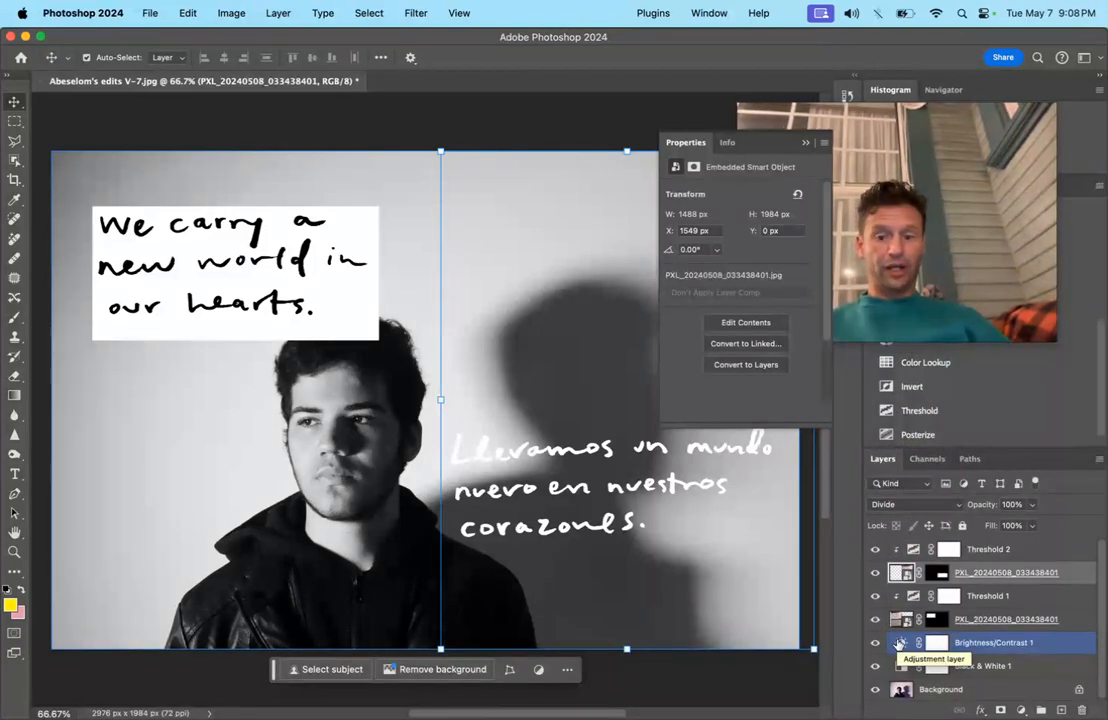
Set the English quote layer's blending mode to Darken and deselect the layer.
{"action": "left_click", "coordinate": [327, 322]}
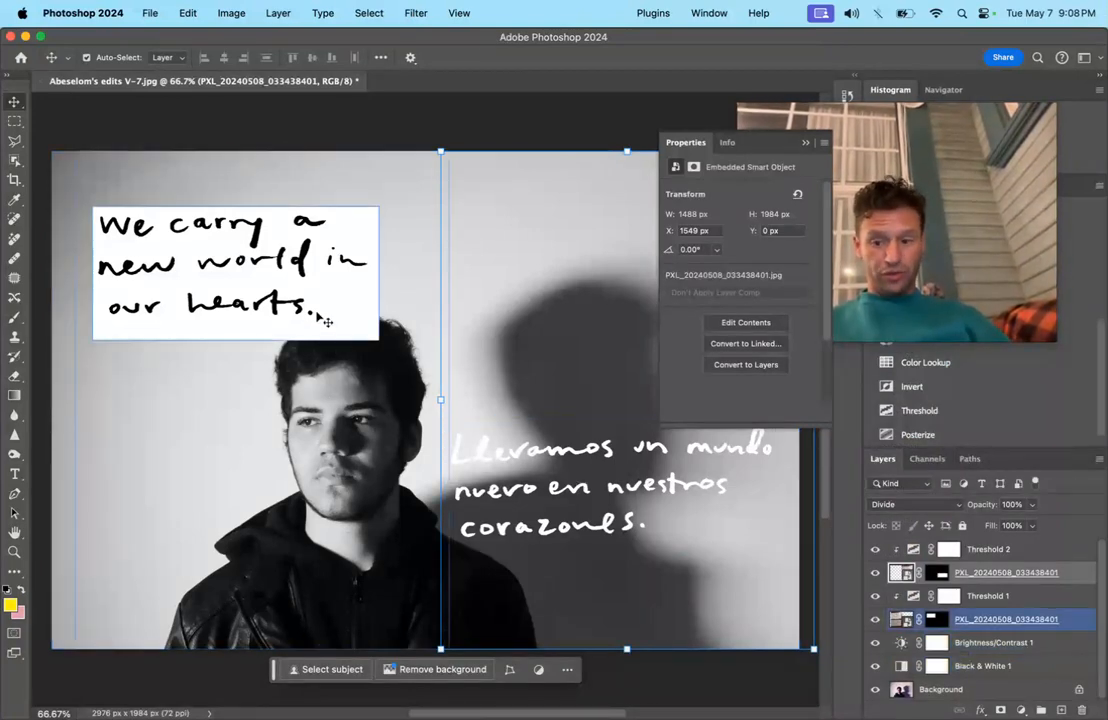
{"action": "left_click", "coordinate": [327, 322]}
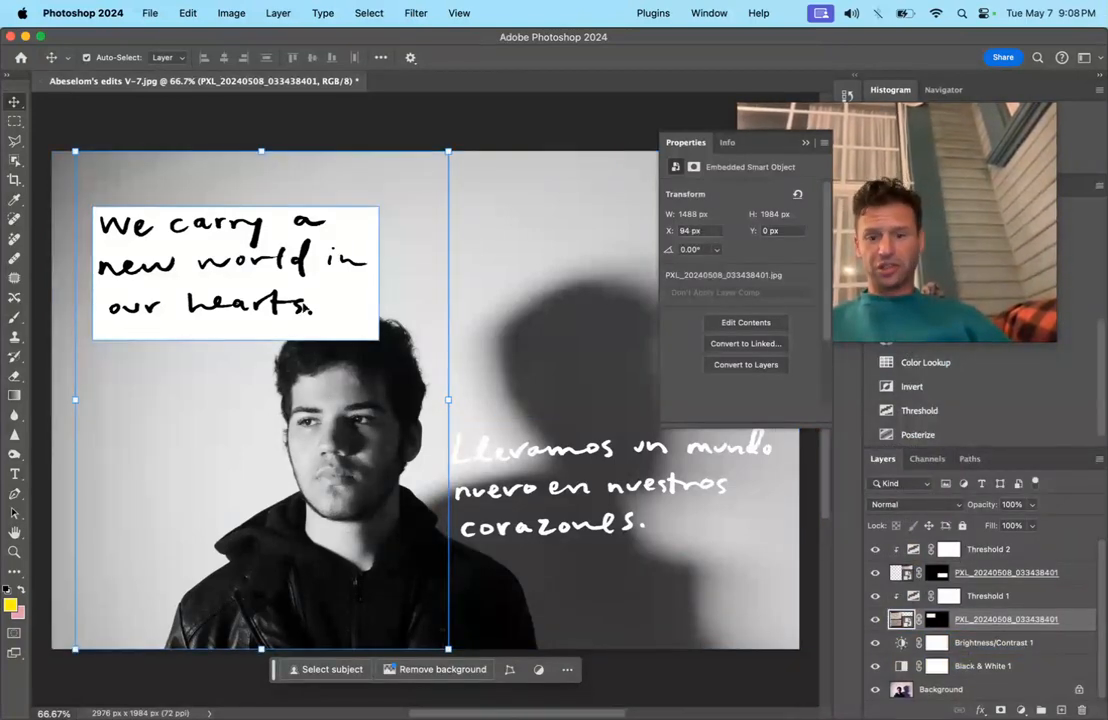
{"action": "left_click_drag", "start_coordinate": [299, 264], "coordinate": [299, 264]}
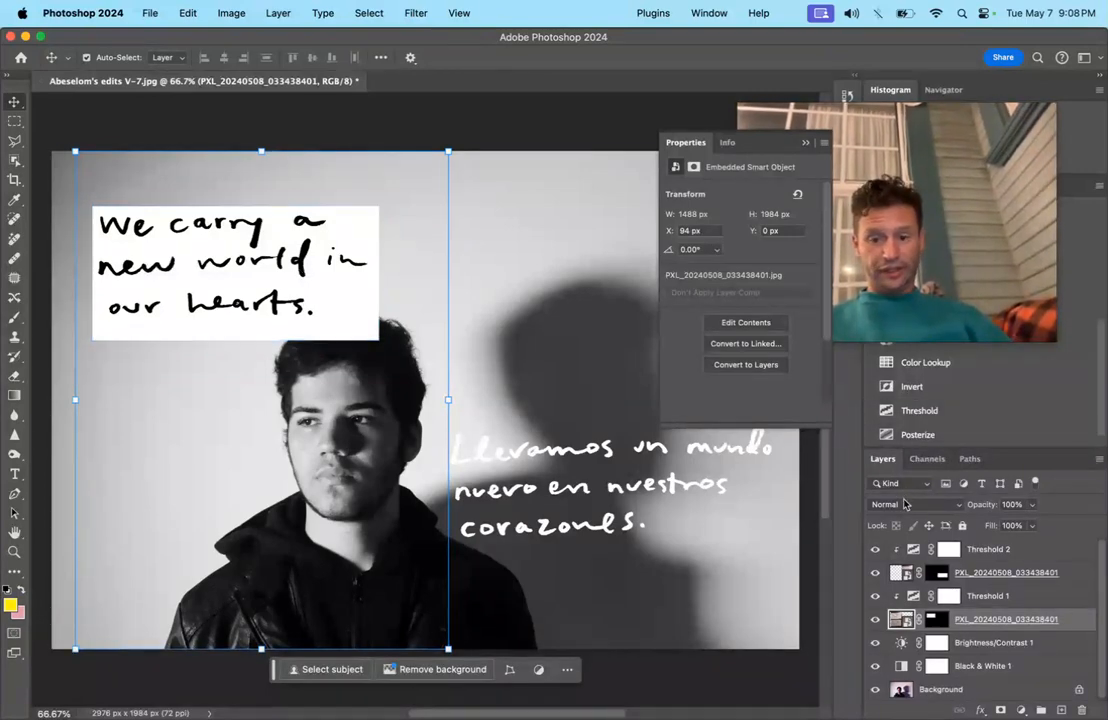
{"action": "left_click", "coordinate": [904, 504]}
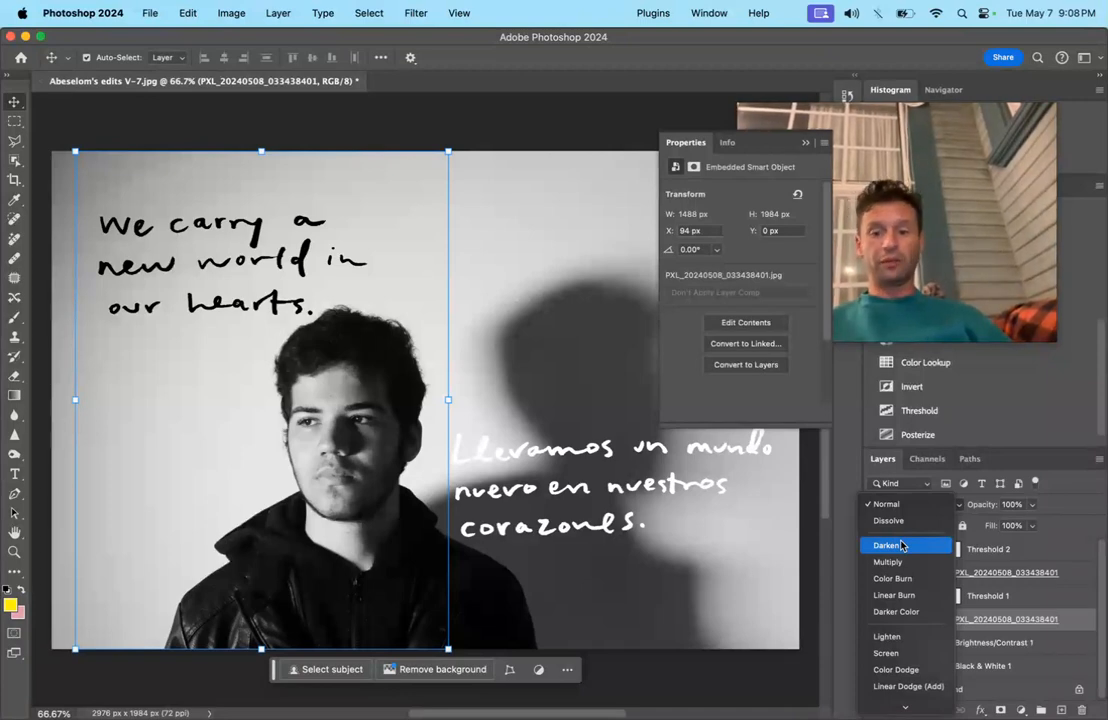
{"action": "left_click", "coordinate": [903, 545]}
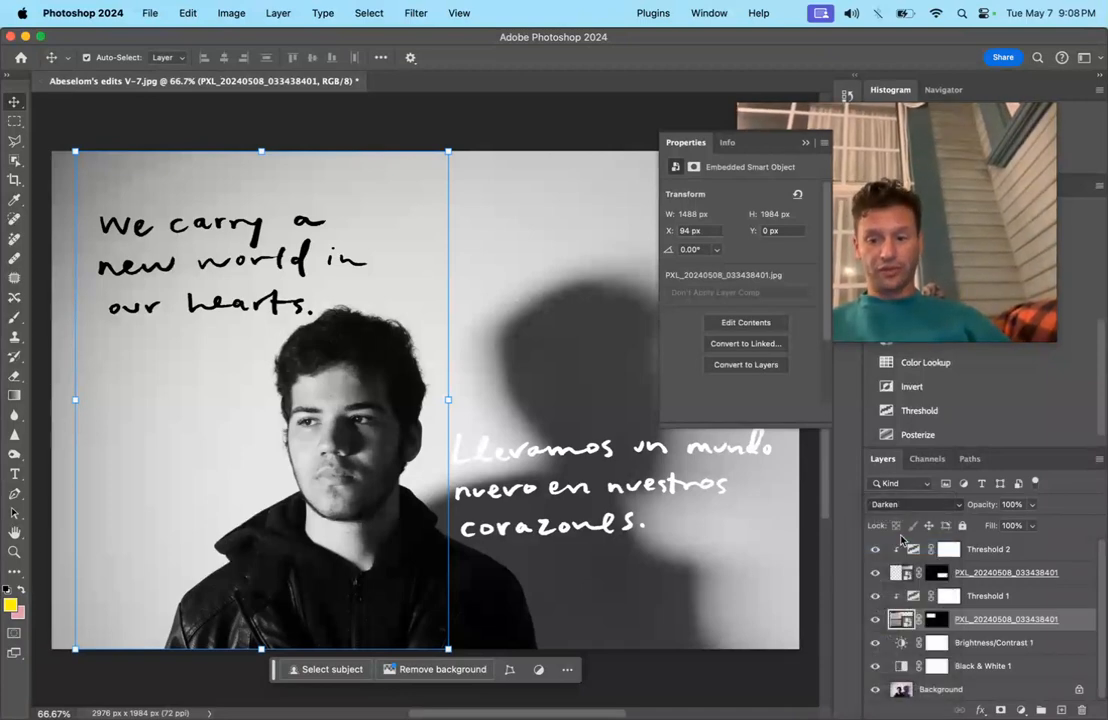
{"action": "left_click", "coordinate": [805, 143]}
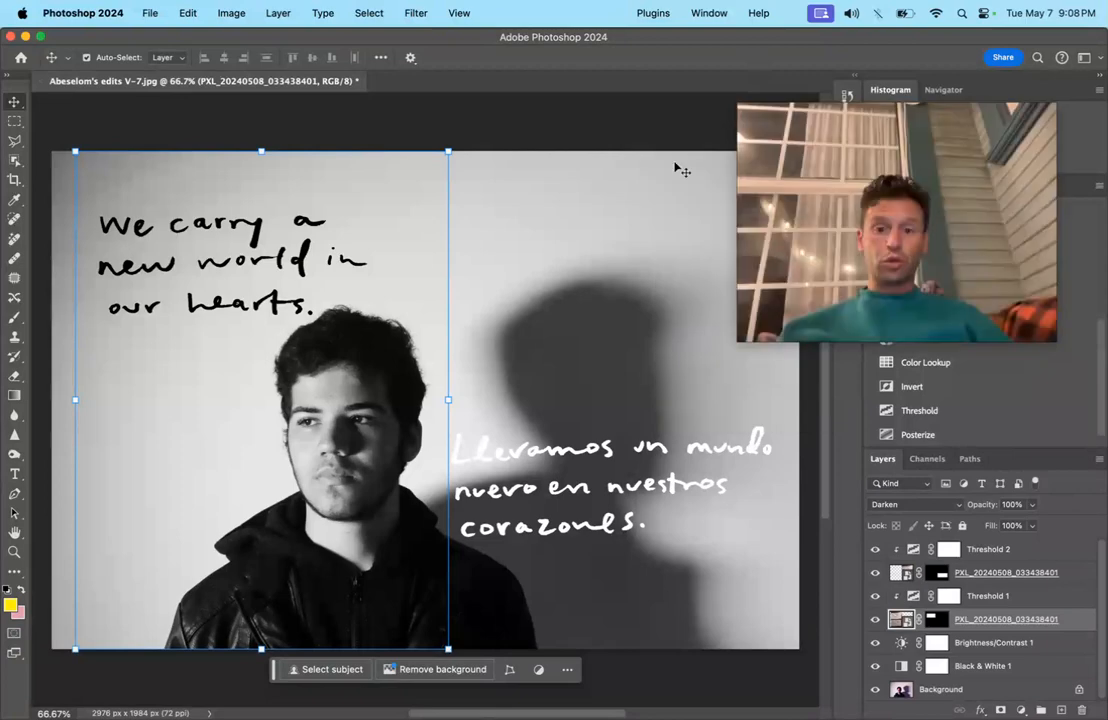
{"action": "left_click", "coordinate": [621, 114]}
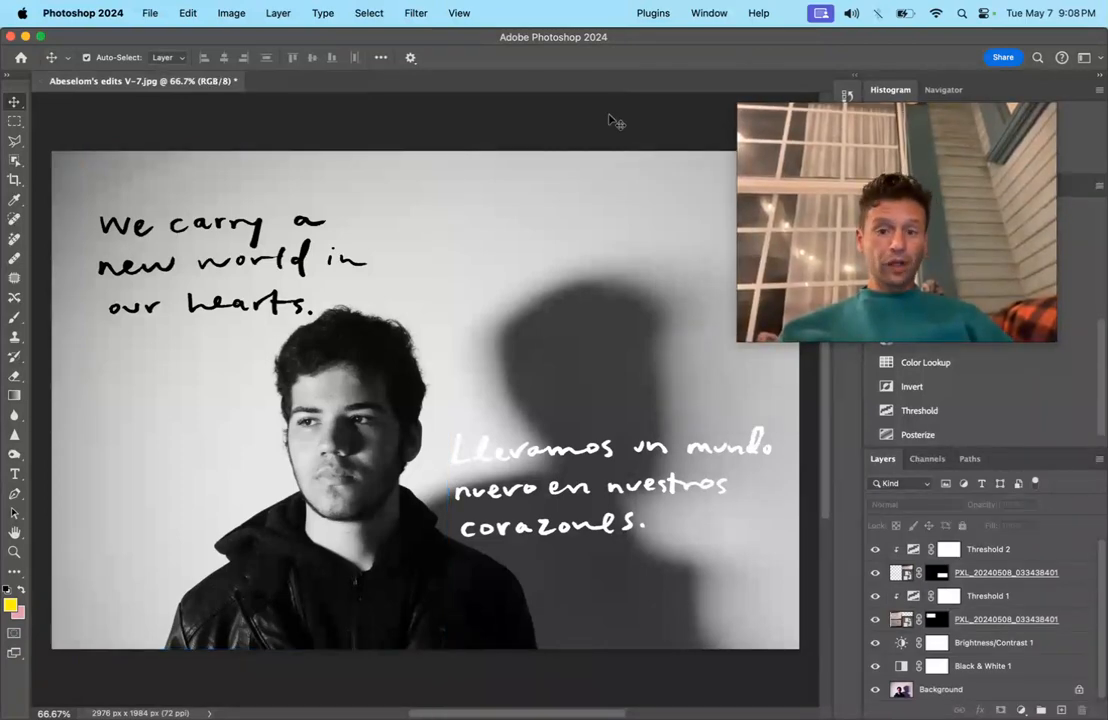
Switch to Finder and show the Downloads folder.
{"action": "left_click_drag", "start_coordinate": [794, 185], "coordinate": [841, 166]}
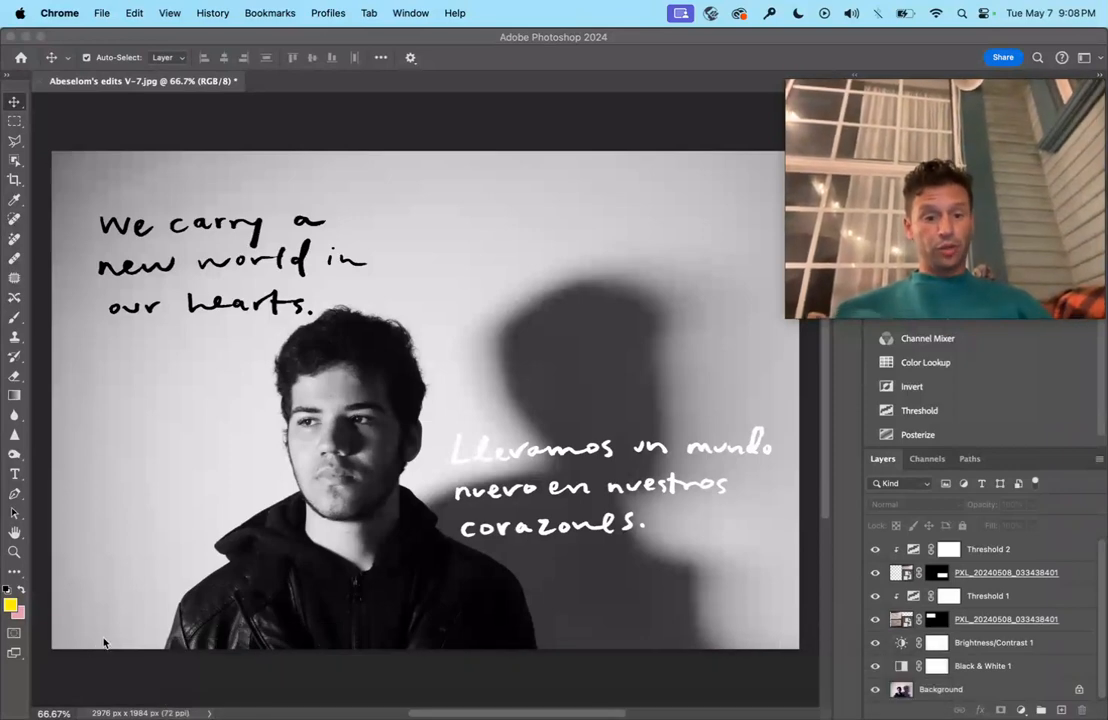
{"action": "mouse_move", "coordinate": [152, 716]}
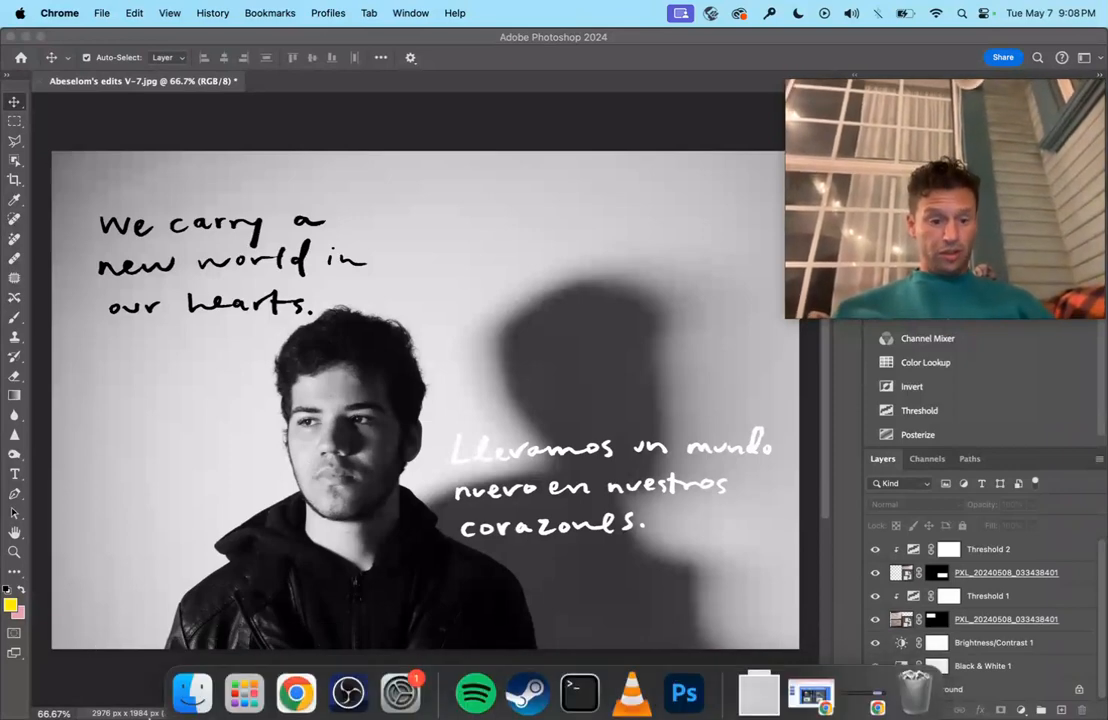
{"action": "left_click", "coordinate": [178, 688]}
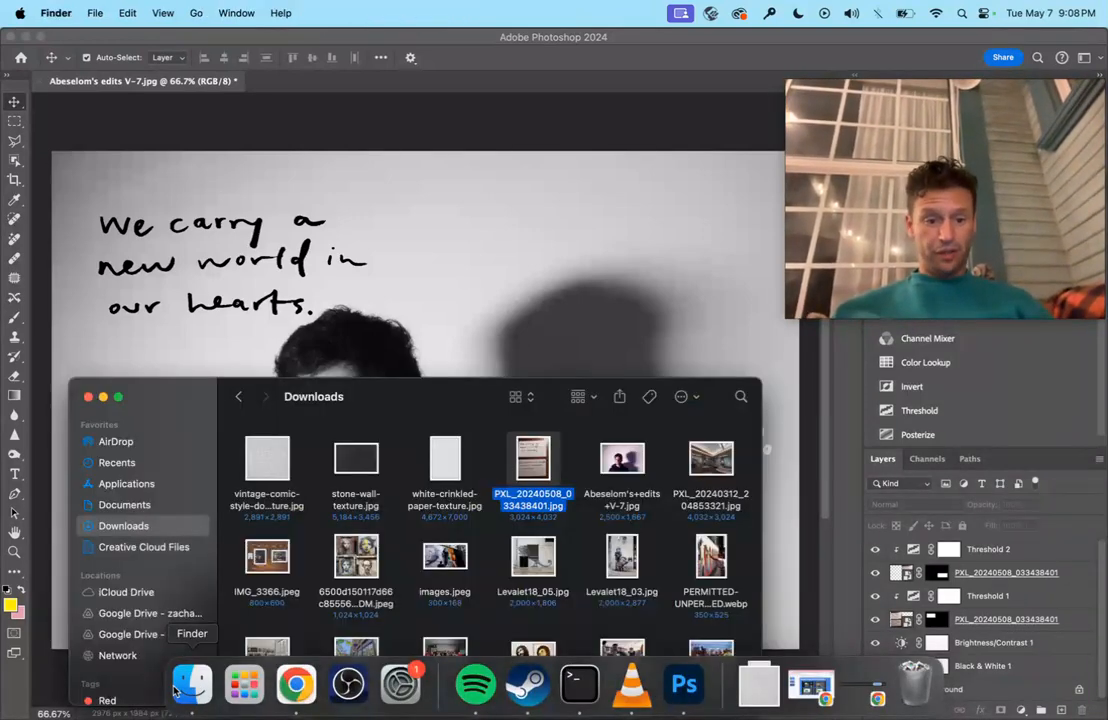
{"action": "left_click", "coordinate": [148, 613]}
{"action": "left_click", "coordinate": [268, 456]}
{"action": "double_click", "coordinate": [268, 456]}
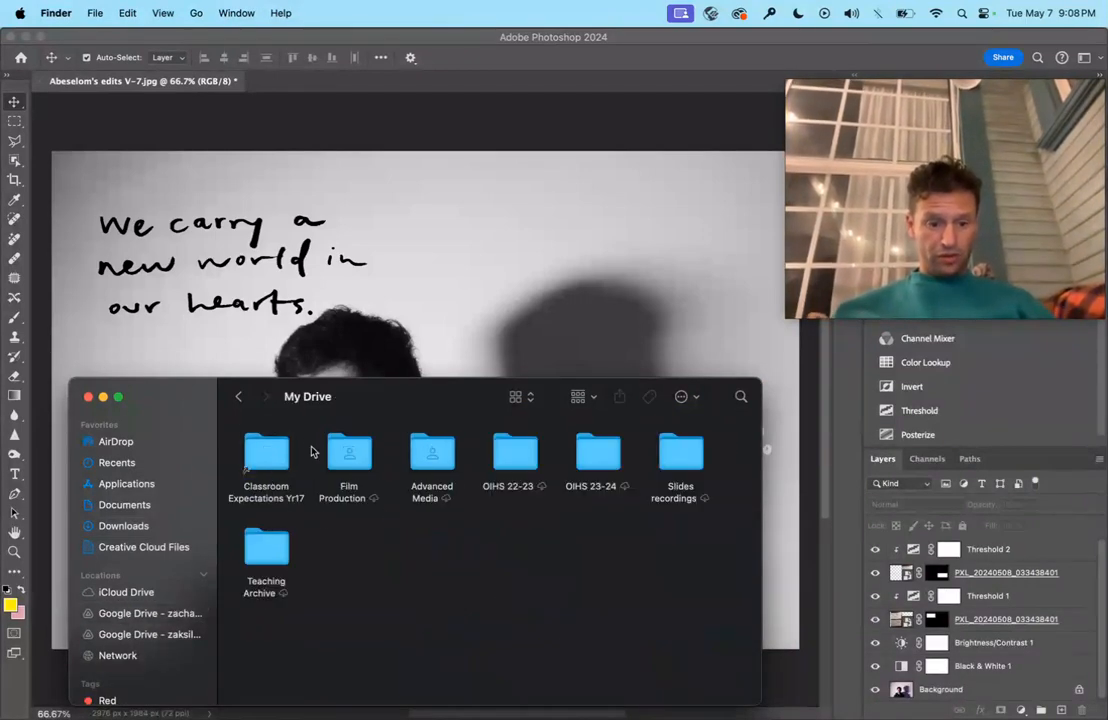
{"action": "double_click", "coordinate": [350, 452]}
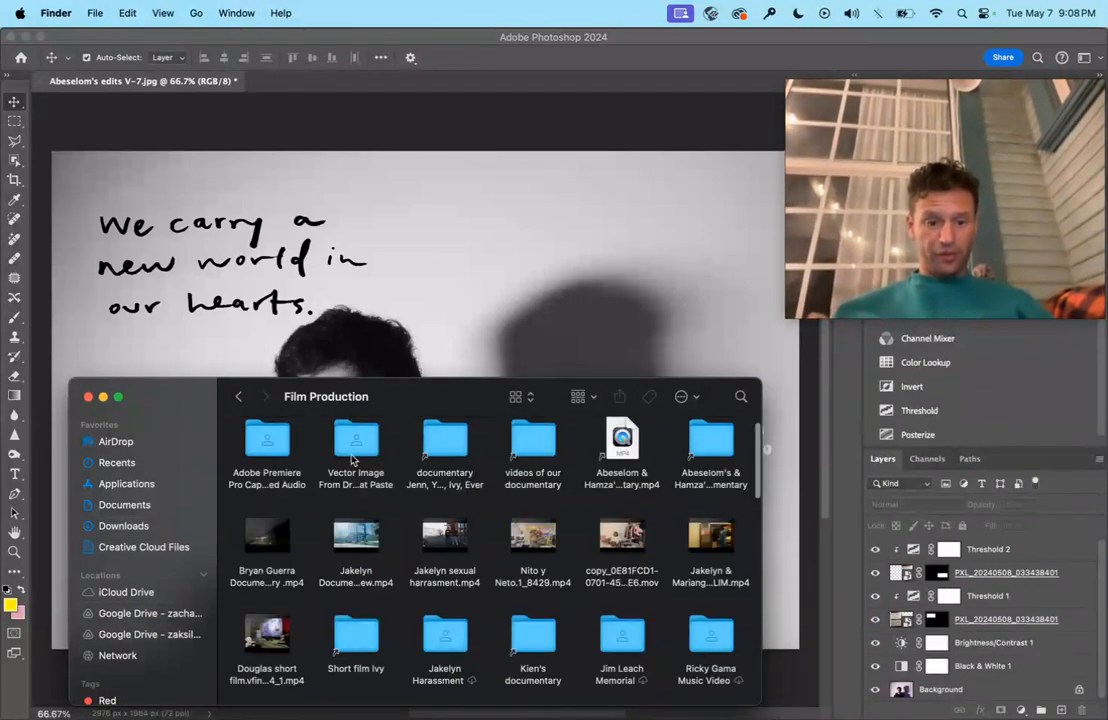
{"action": "left_click", "coordinate": [113, 526]}
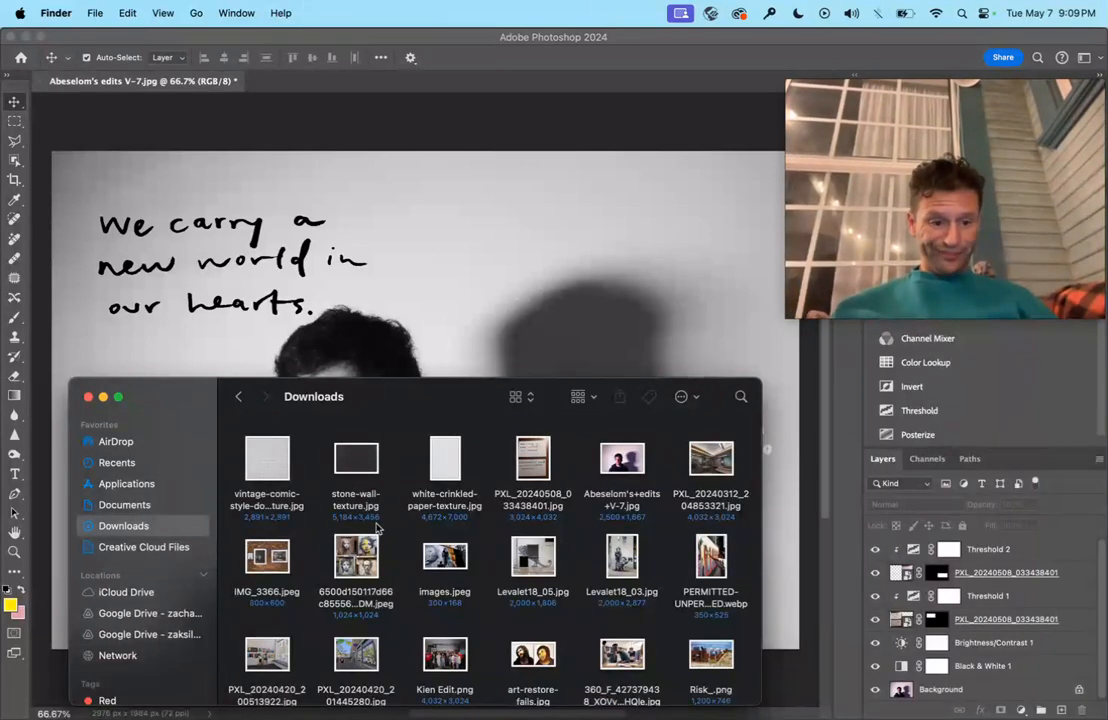
Place Texturelabs_Paper_296XL.jpg from the Photo Edit #1 folder in Google Drive's Advanced Media folder into the Photoshop portrait document.
{"action": "left_click", "coordinate": [150, 613]}
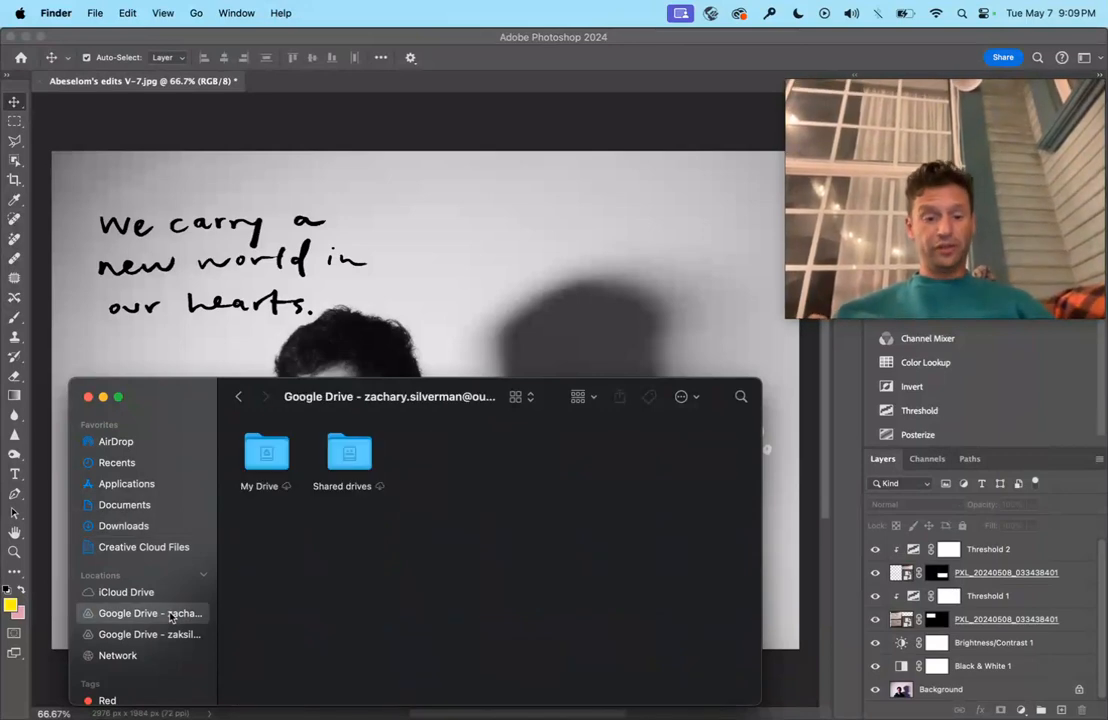
{"action": "double_click", "coordinate": [285, 462]}
{"action": "double_click", "coordinate": [433, 455]}
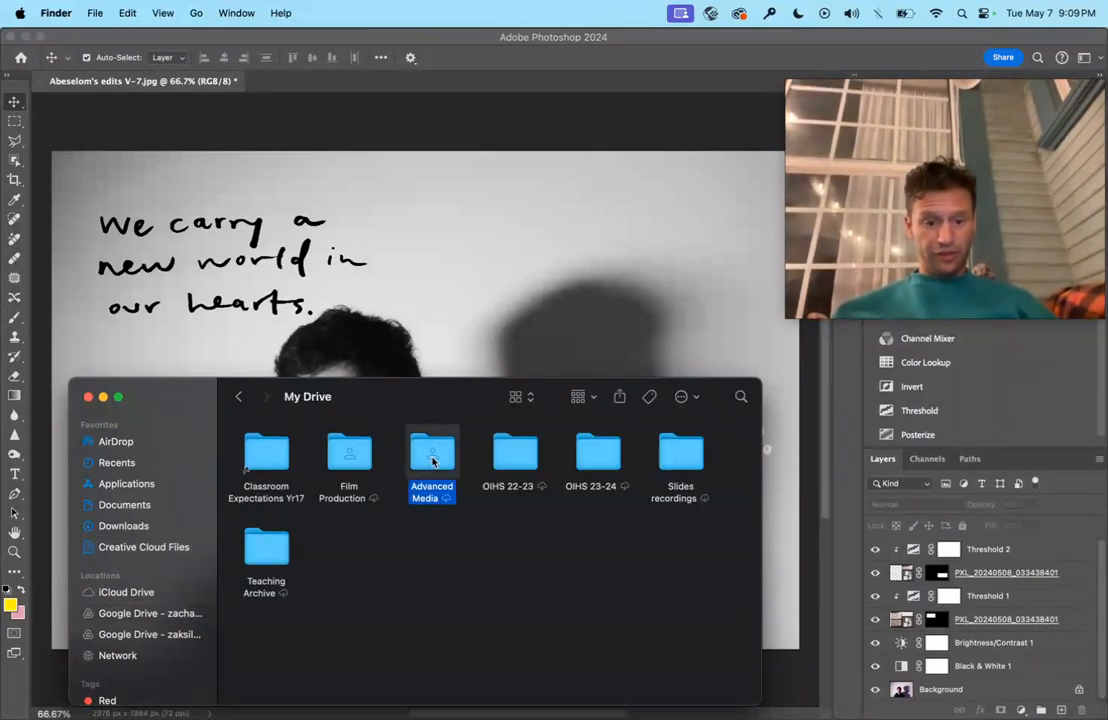
{"action": "double_click", "coordinate": [558, 626]}
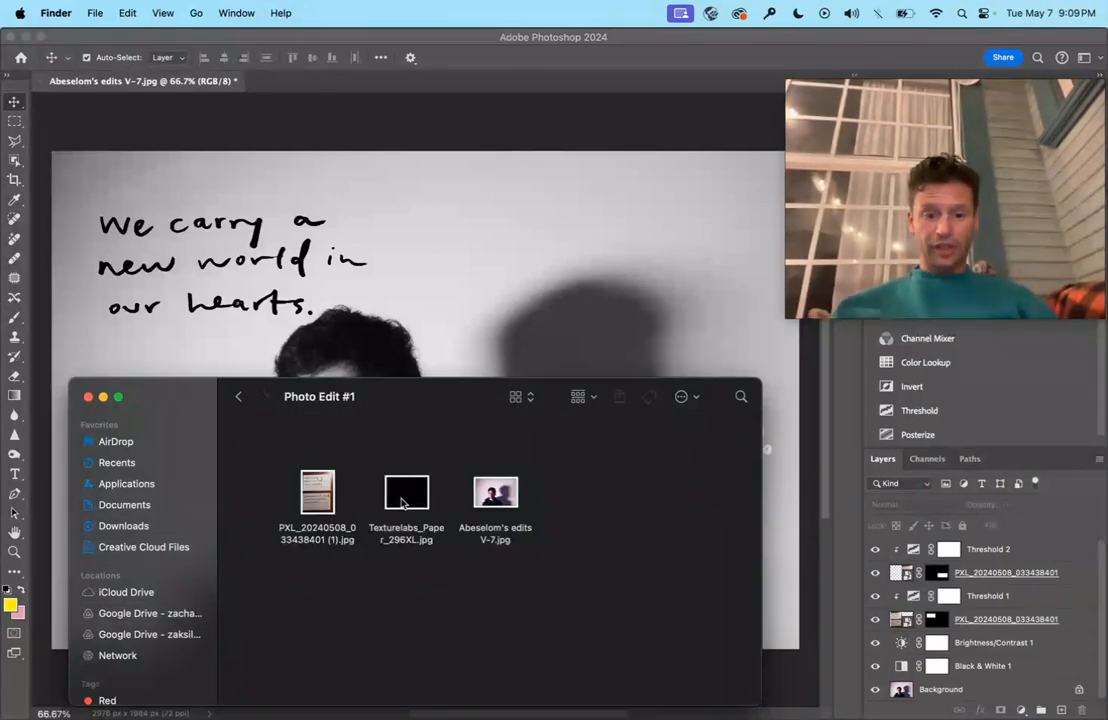
{"action": "left_click", "coordinate": [405, 495]}
{"action": "left_click_drag", "start_coordinate": [404, 498], "coordinate": [400, 320]}
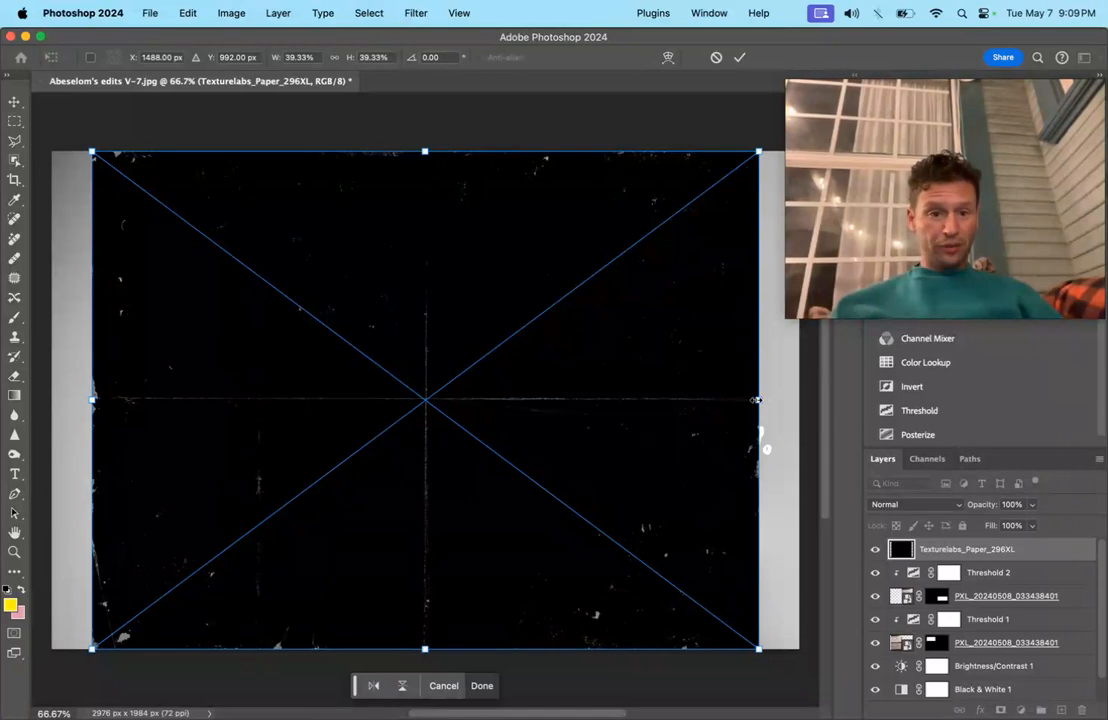
Stretch the placed Texturelabs paper texture to the full width of the canvas, about 44% wide, and commit the transform.
{"action": "left_click_drag", "start_coordinate": [757, 400], "coordinate": [798, 405]}
{"action": "left_click_drag", "start_coordinate": [91, 399], "coordinate": [52, 397]}
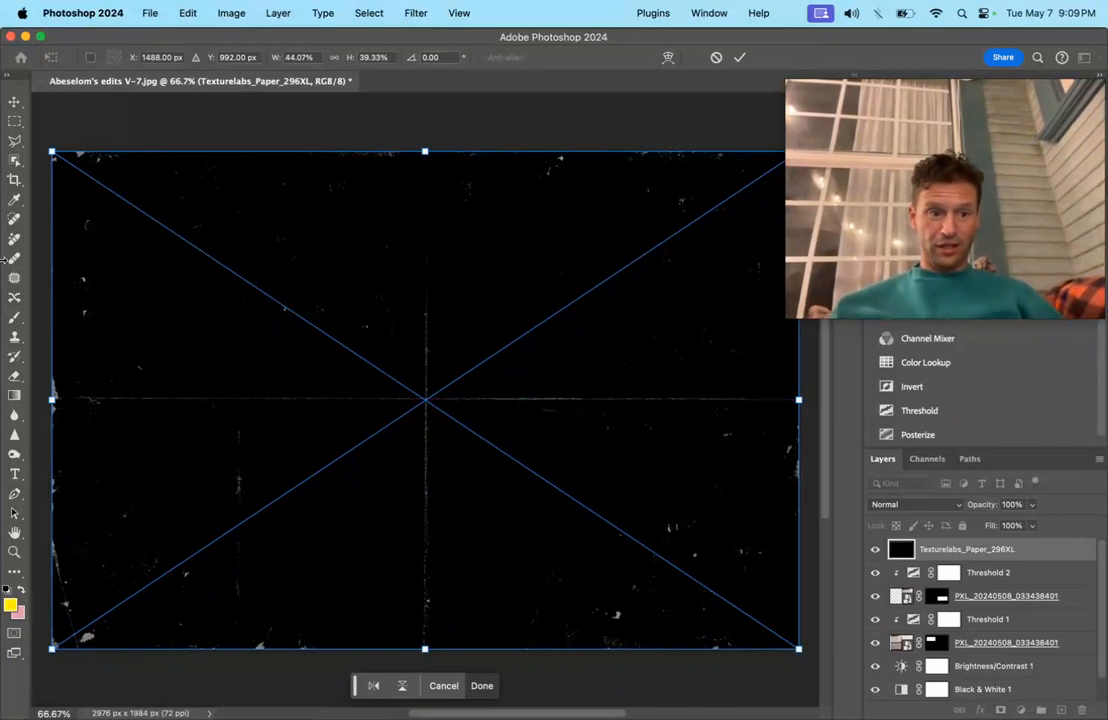
{"action": "key", "text": "Return"}
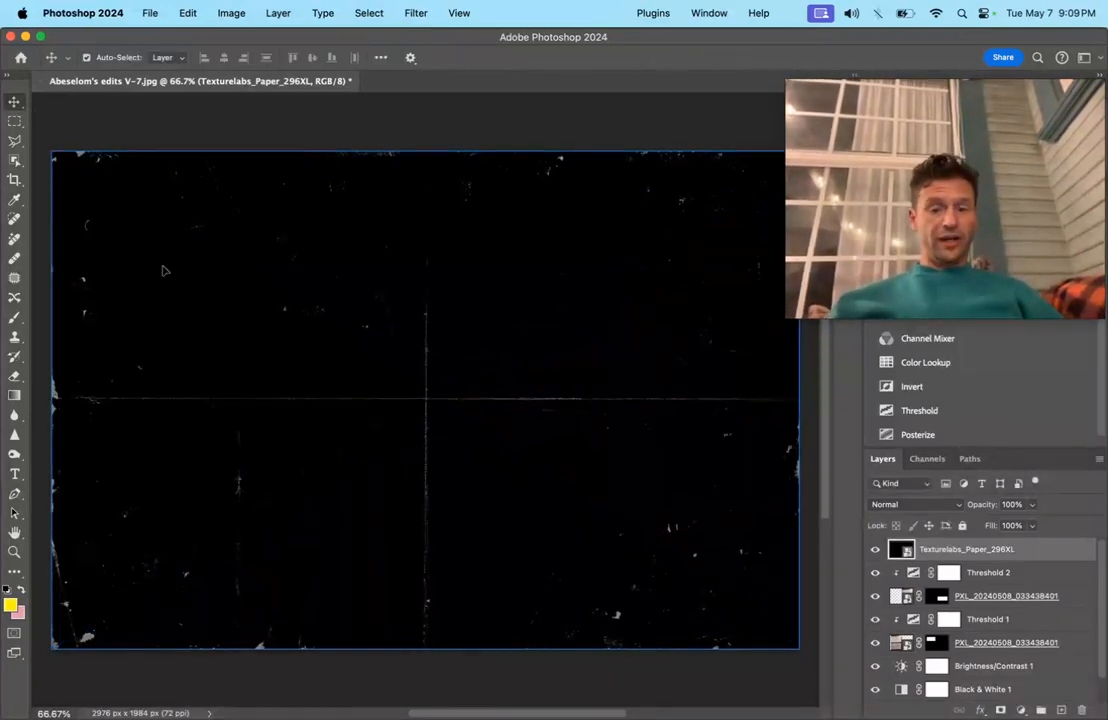
Set the Texturelabs paper layer's blending mode to Screen with 100% opacity and deselect the layer.
{"action": "left_click", "coordinate": [901, 506]}
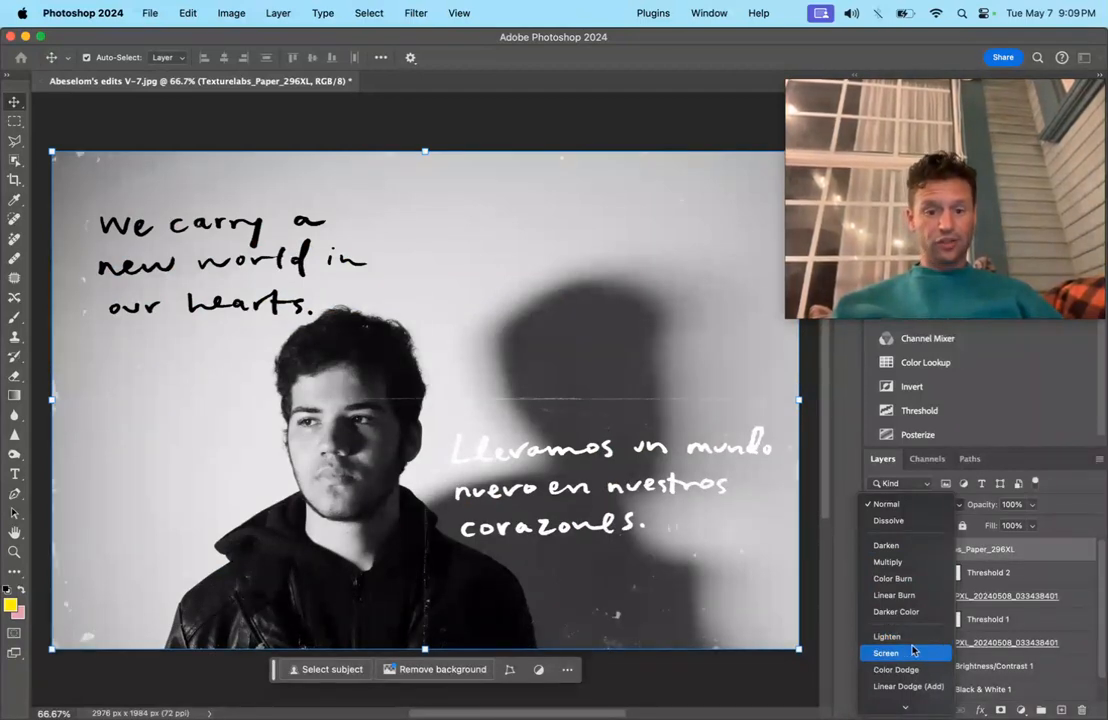
{"action": "left_click", "coordinate": [912, 651]}
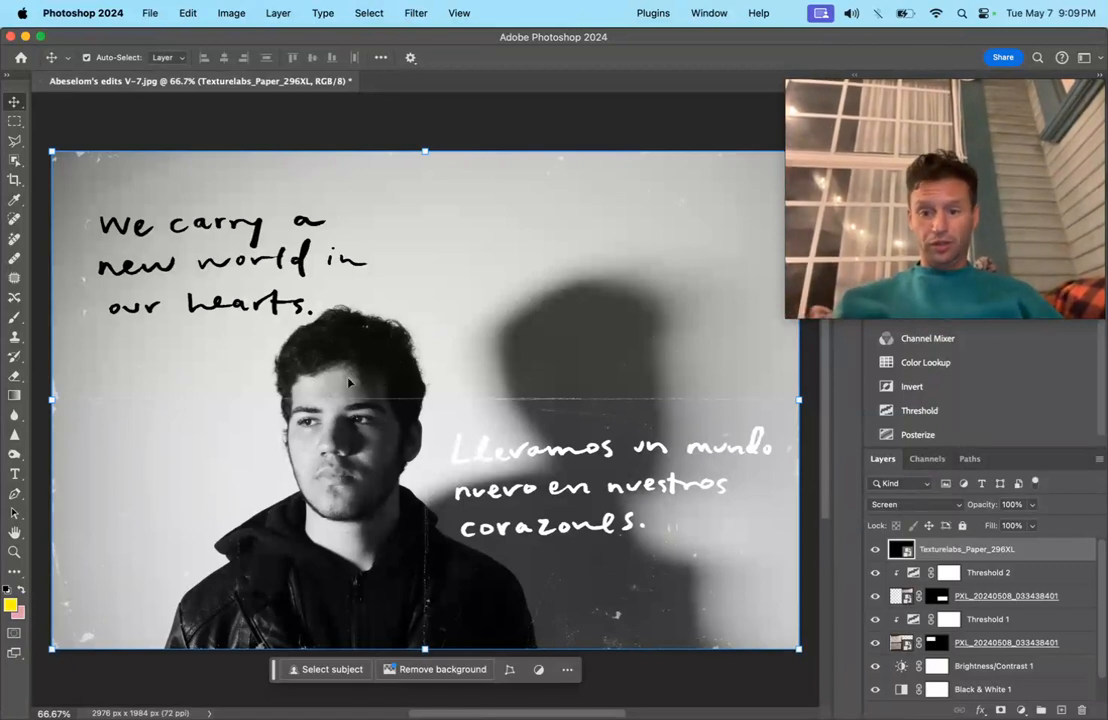
{"action": "left_click", "coordinate": [1032, 525]}
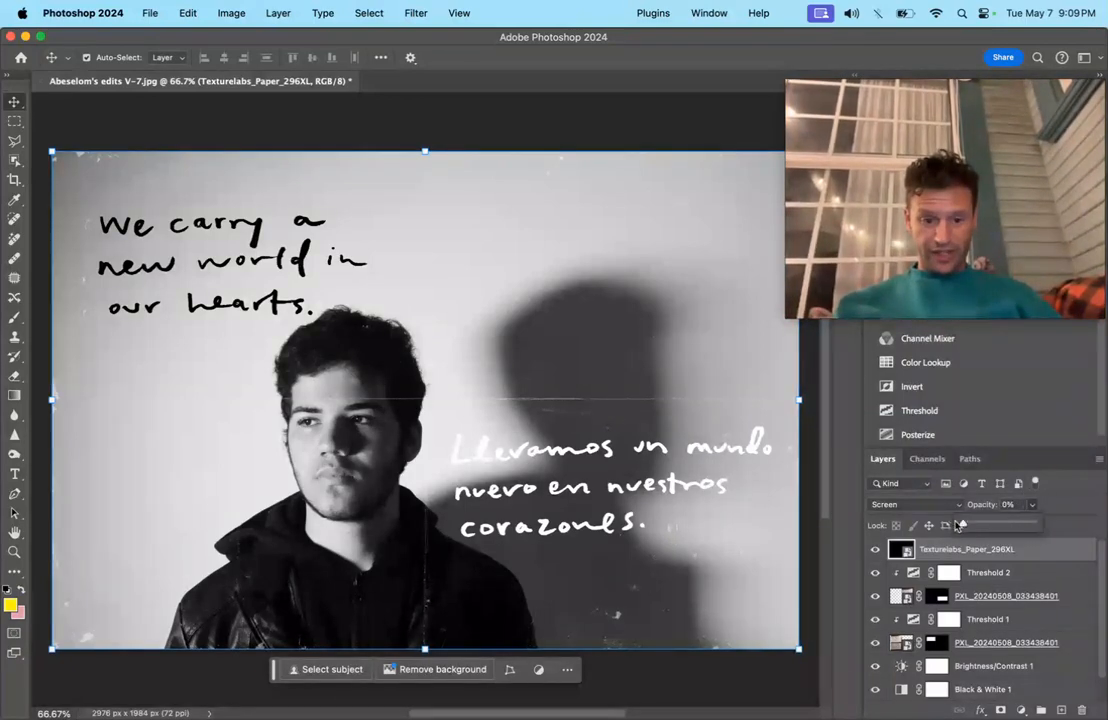
{"action": "left_click_drag", "start_coordinate": [930, 527], "coordinate": [1047, 519]}
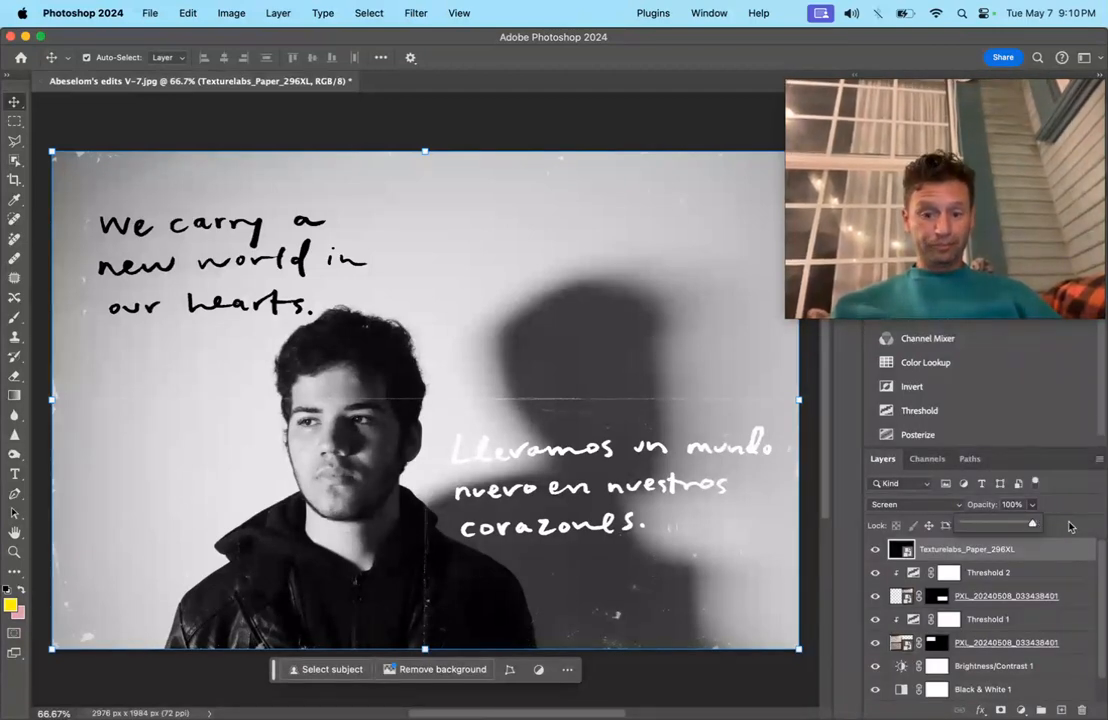
{"action": "left_click", "coordinate": [520, 131]}
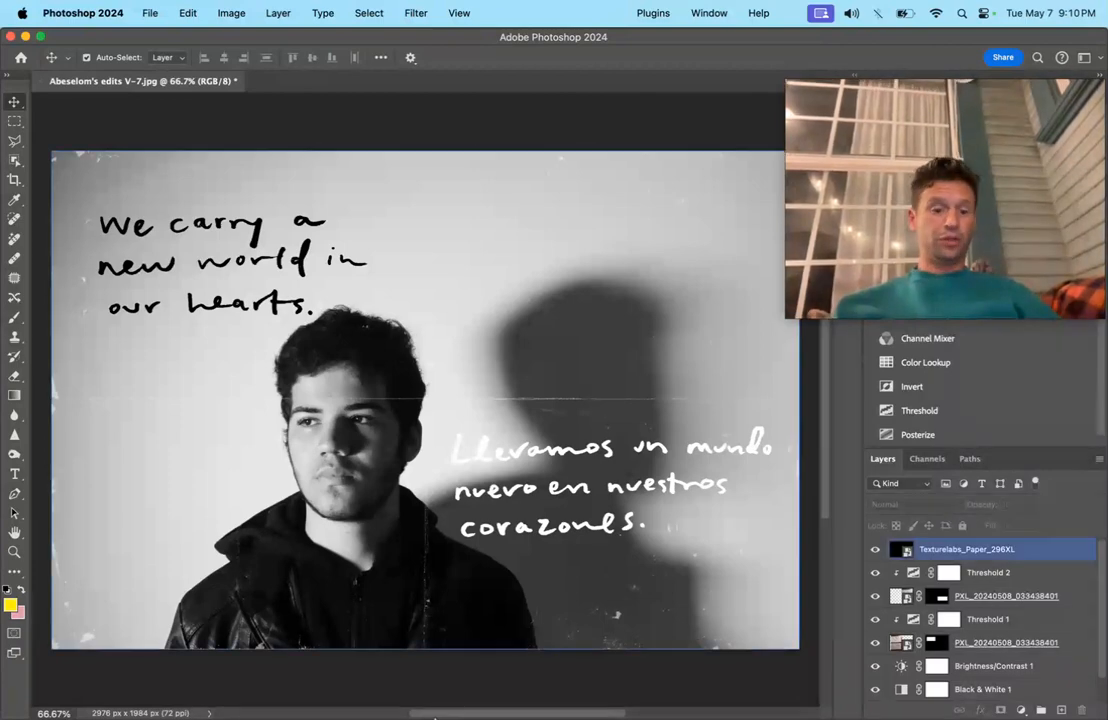
Switch to Finder and place white-crinkled-paper-texture.jpg from the Downloads folder into the Photoshop portrait document.
{"action": "mouse_move", "coordinate": [296, 700]}
{"action": "left_click", "coordinate": [190, 686]}
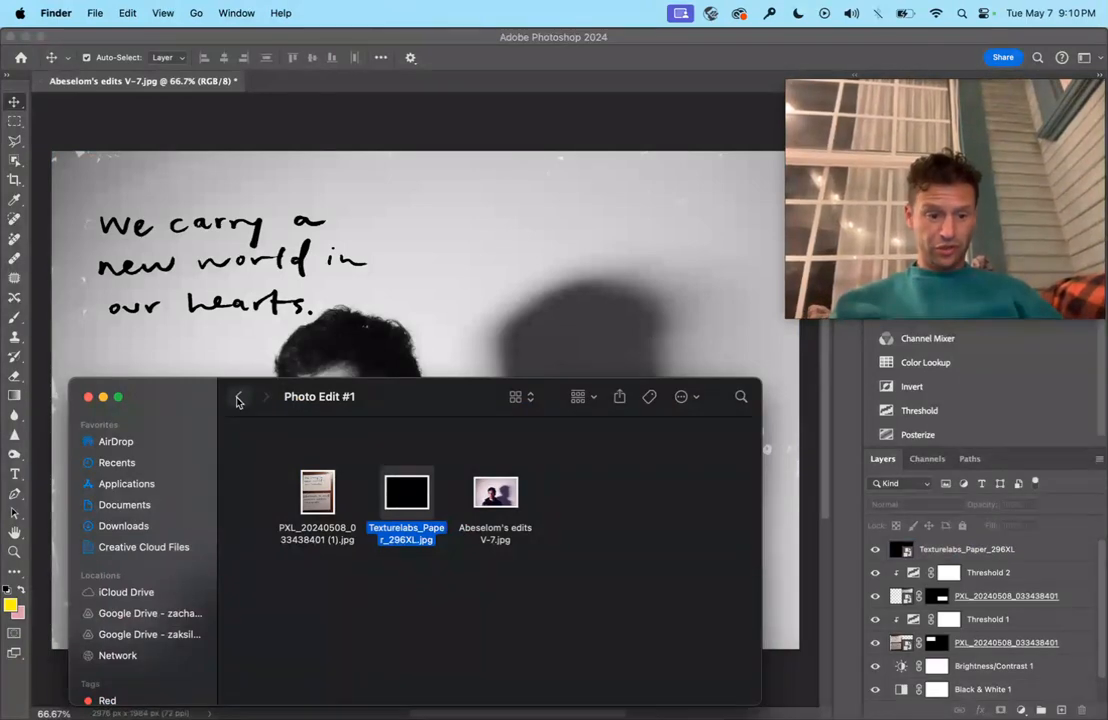
{"action": "left_click", "coordinate": [153, 526]}
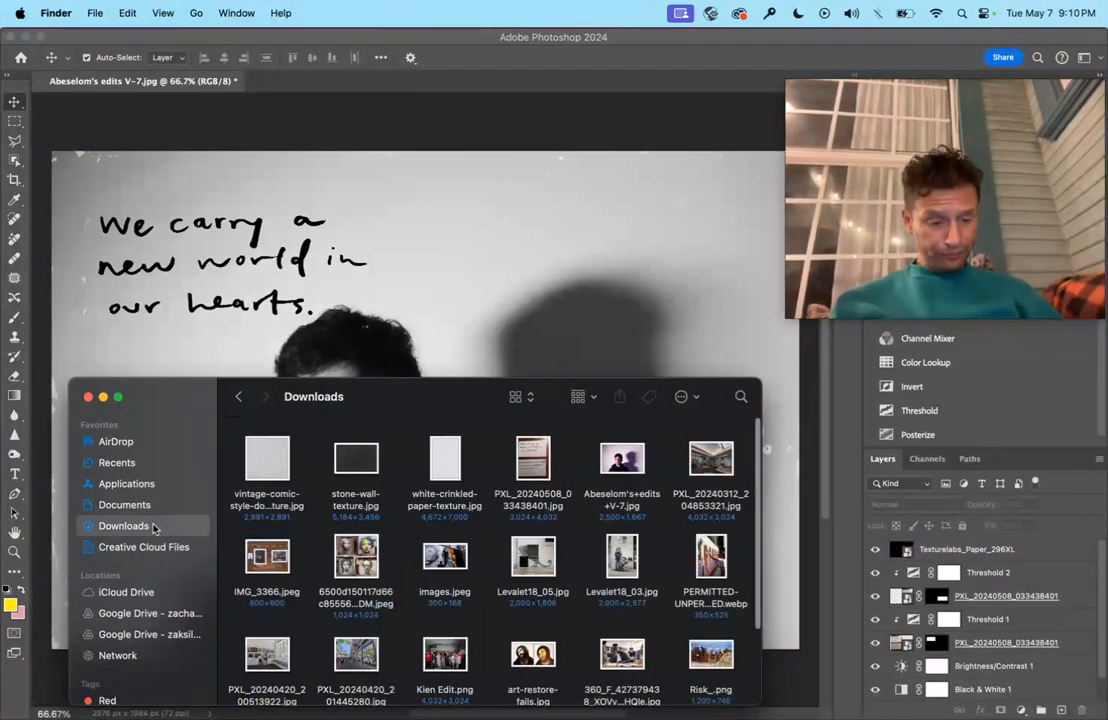
{"action": "left_click_drag", "start_coordinate": [447, 461], "coordinate": [455, 255]}
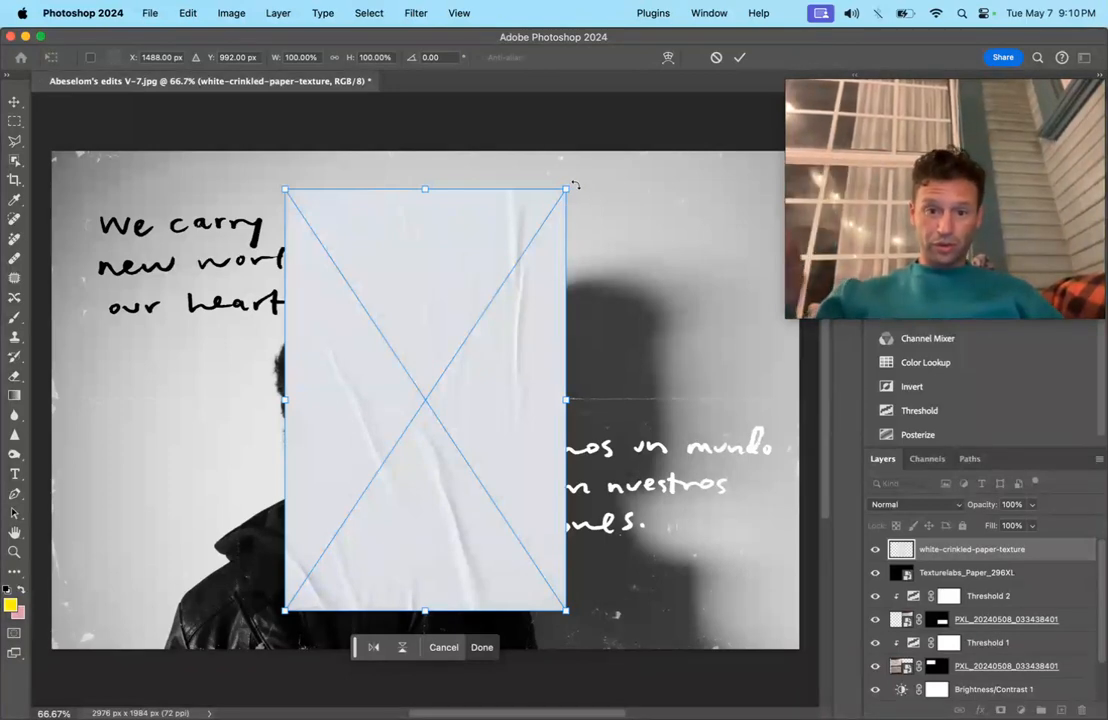
Rotate the crinkled paper texture about -90° and scale it to about 177% so it covers the whole canvas.
{"action": "left_click_drag", "start_coordinate": [575, 186], "coordinate": [166, 221]}
{"action": "left_click_drag", "start_coordinate": [214, 260], "coordinate": [53, 153]}
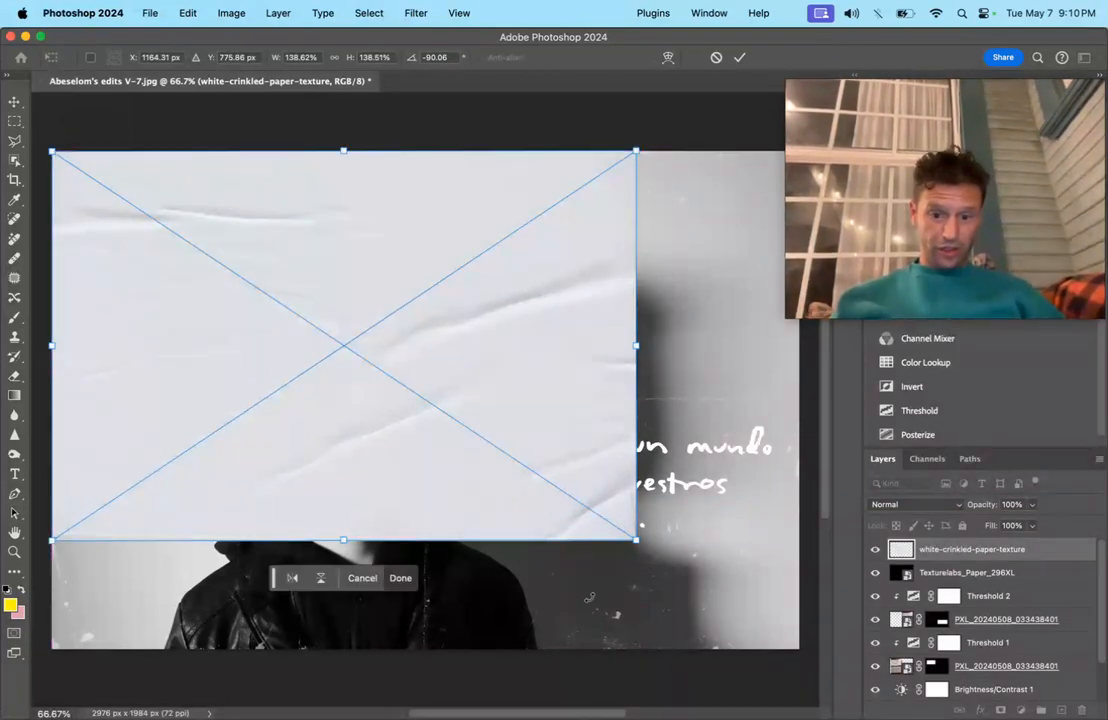
{"action": "left_click_drag", "start_coordinate": [630, 537], "coordinate": [798, 649]}
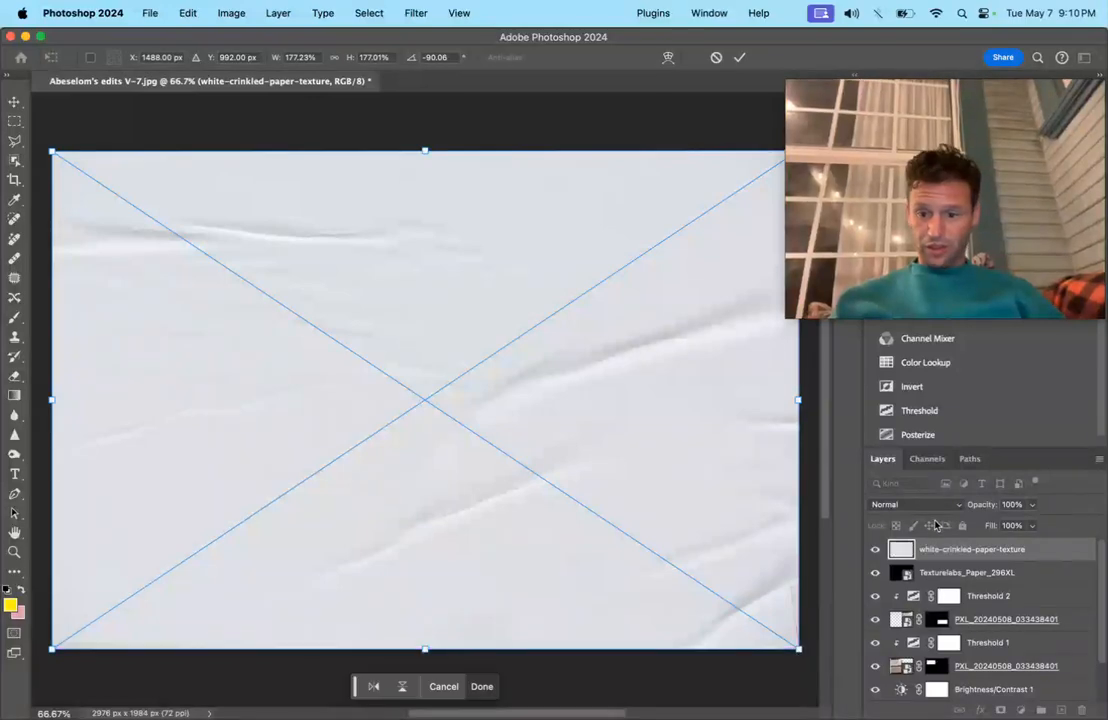
Set the crinkled paper layer's blending mode to Color Burn, commit the placement and deselect the layer.
{"action": "left_click", "coordinate": [940, 504]}
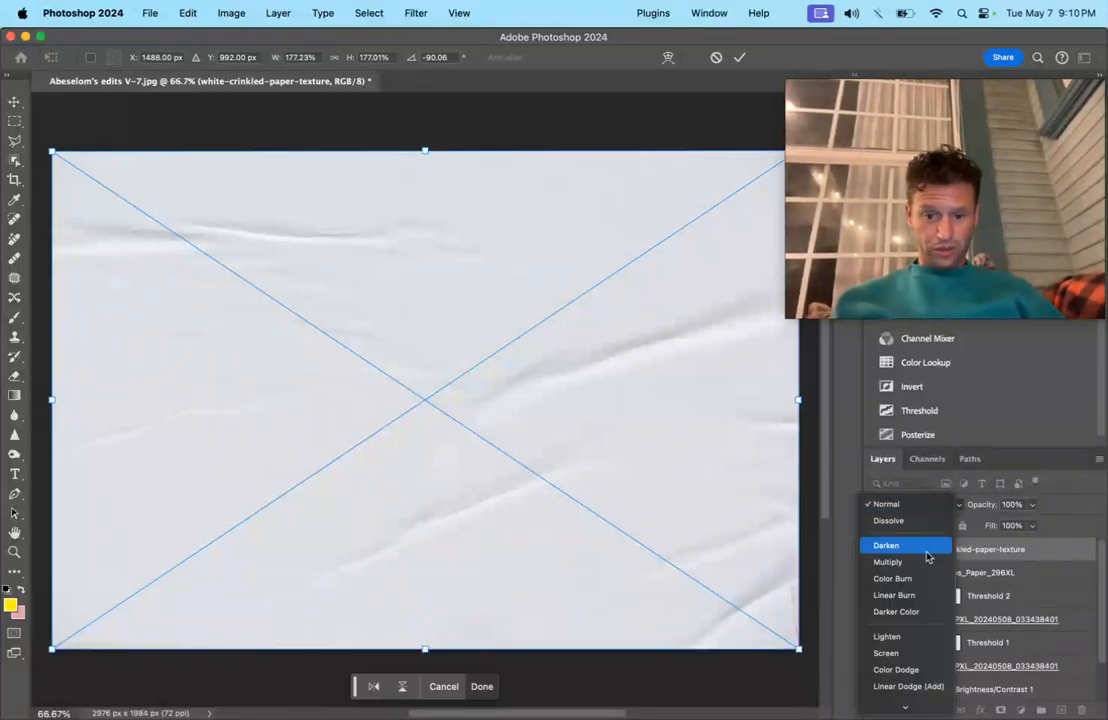
{"action": "left_click", "coordinate": [928, 581]}
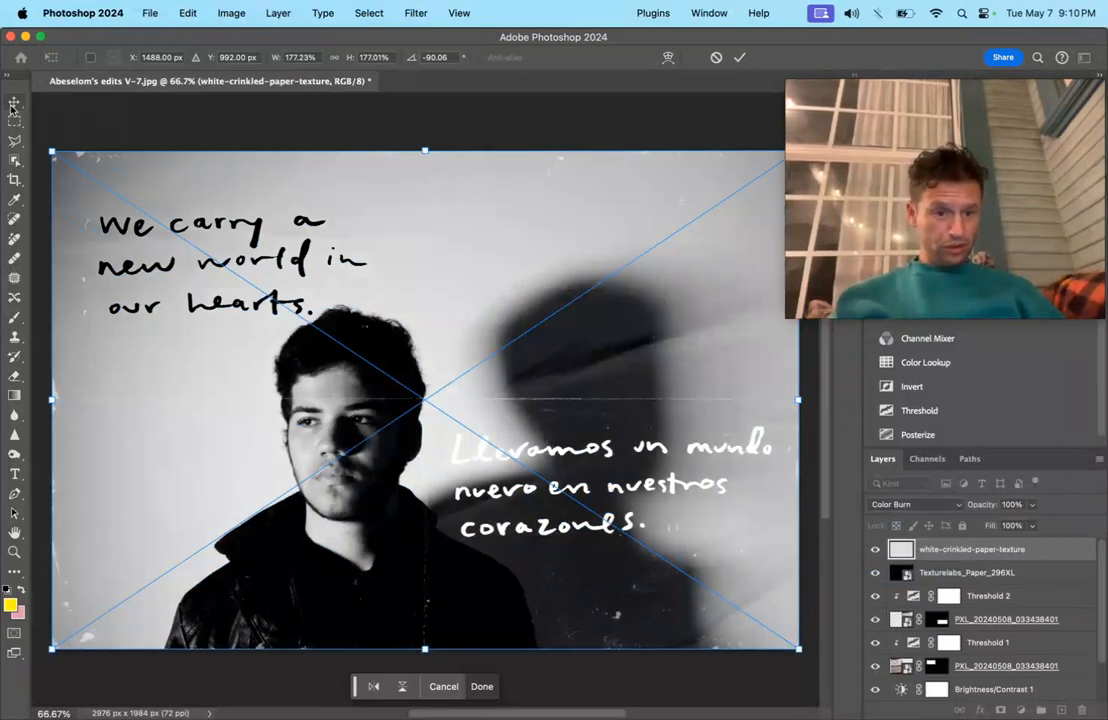
{"action": "key", "text": "Return"}
{"action": "left_click", "coordinate": [205, 124]}
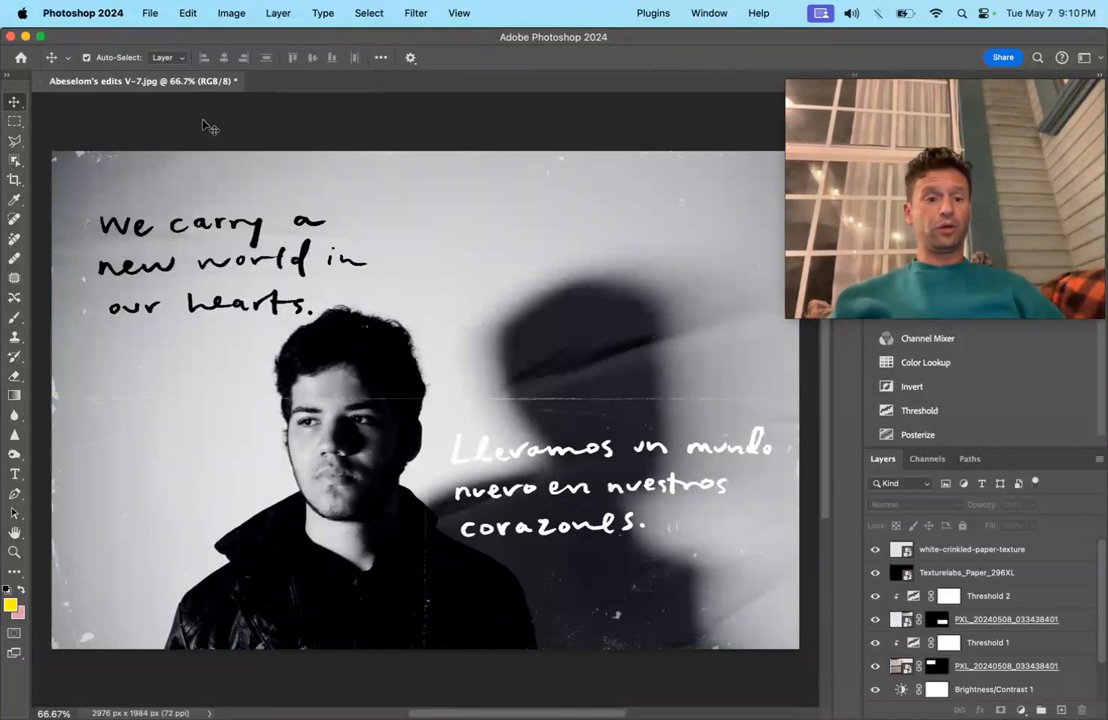
{"action": "left_click", "coordinate": [378, 222]}
{"action": "left_click", "coordinate": [355, 113]}
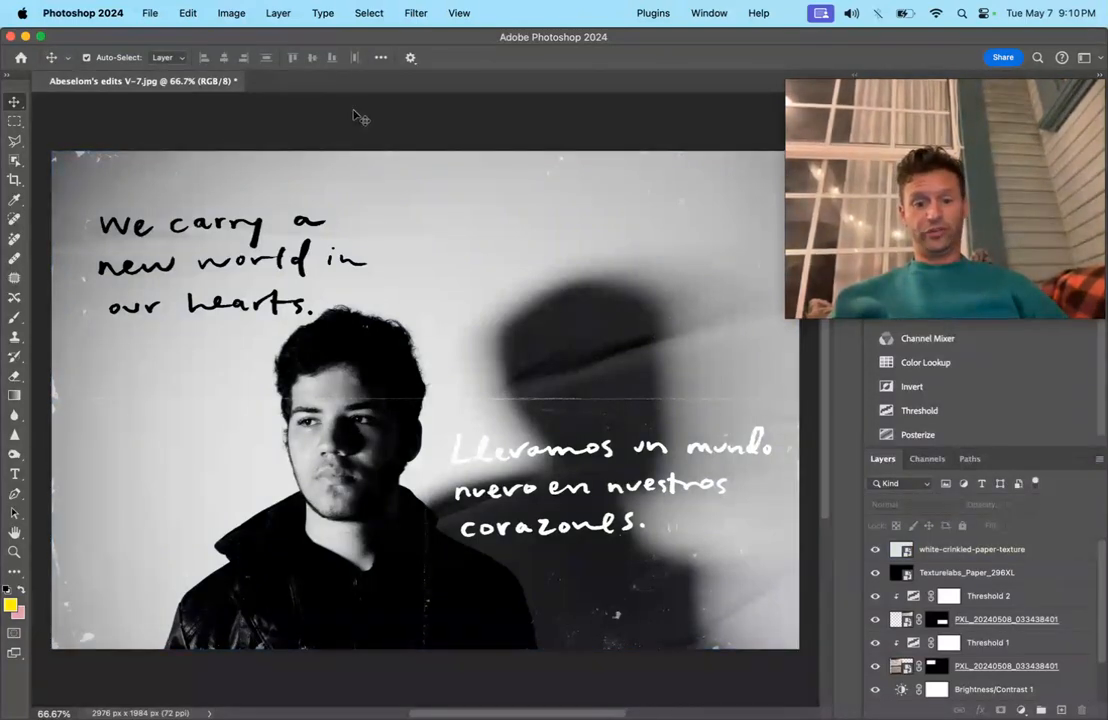
{"action": "left_click", "coordinate": [173, 229]}
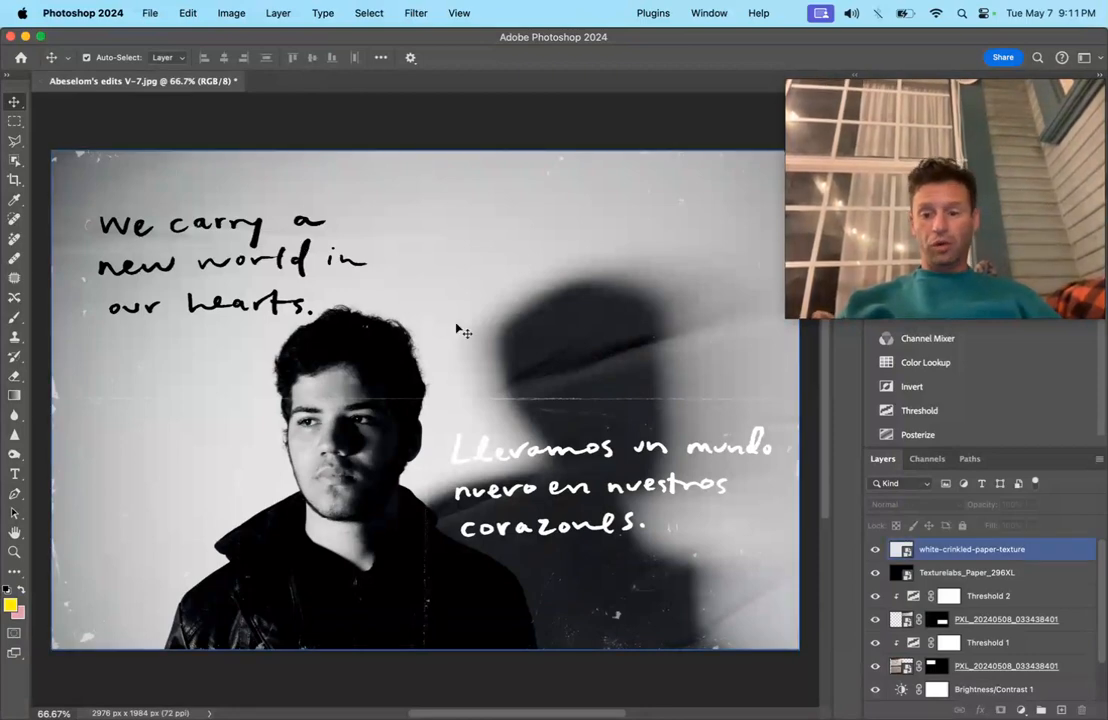
Select the English quote layer, rotate it about -8.75° and commit the transform.
{"action": "left_click", "coordinate": [220, 262]}
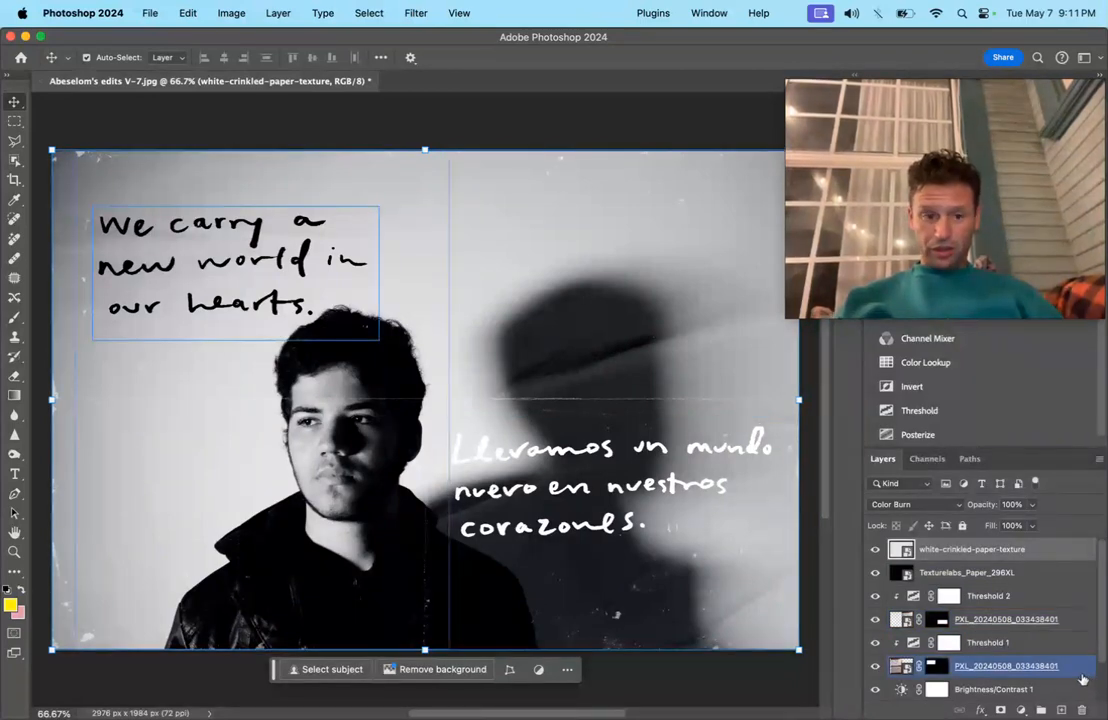
{"action": "left_click", "coordinate": [1080, 668]}
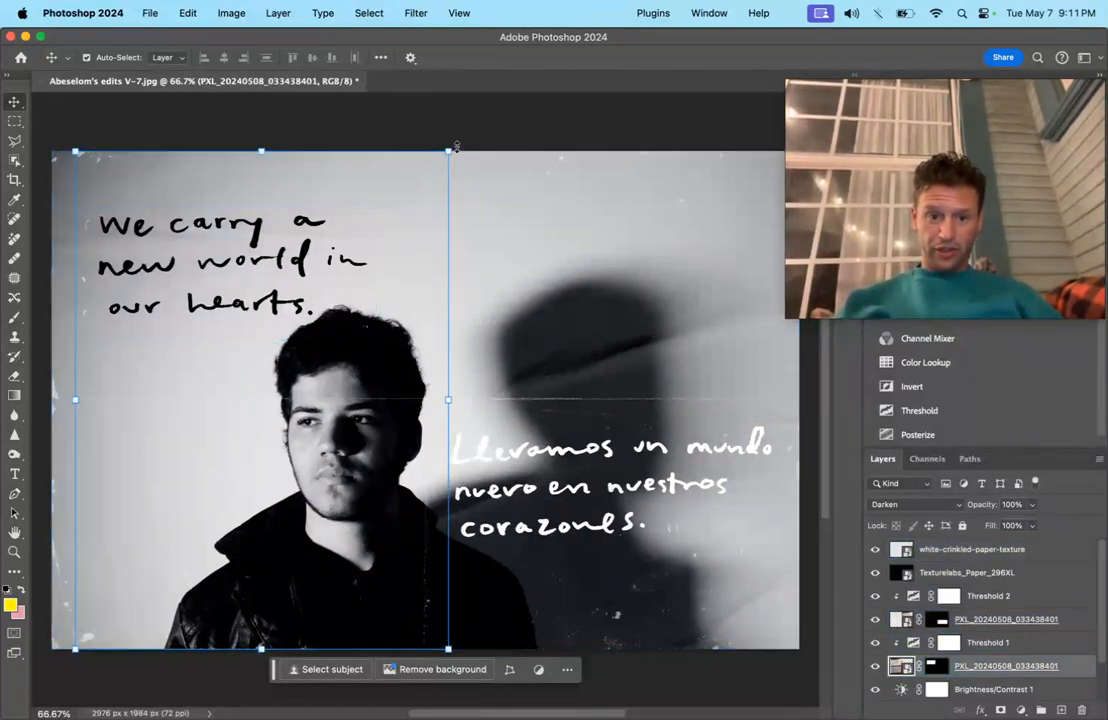
{"action": "left_click_drag", "start_coordinate": [449, 134], "coordinate": [410, 120]}
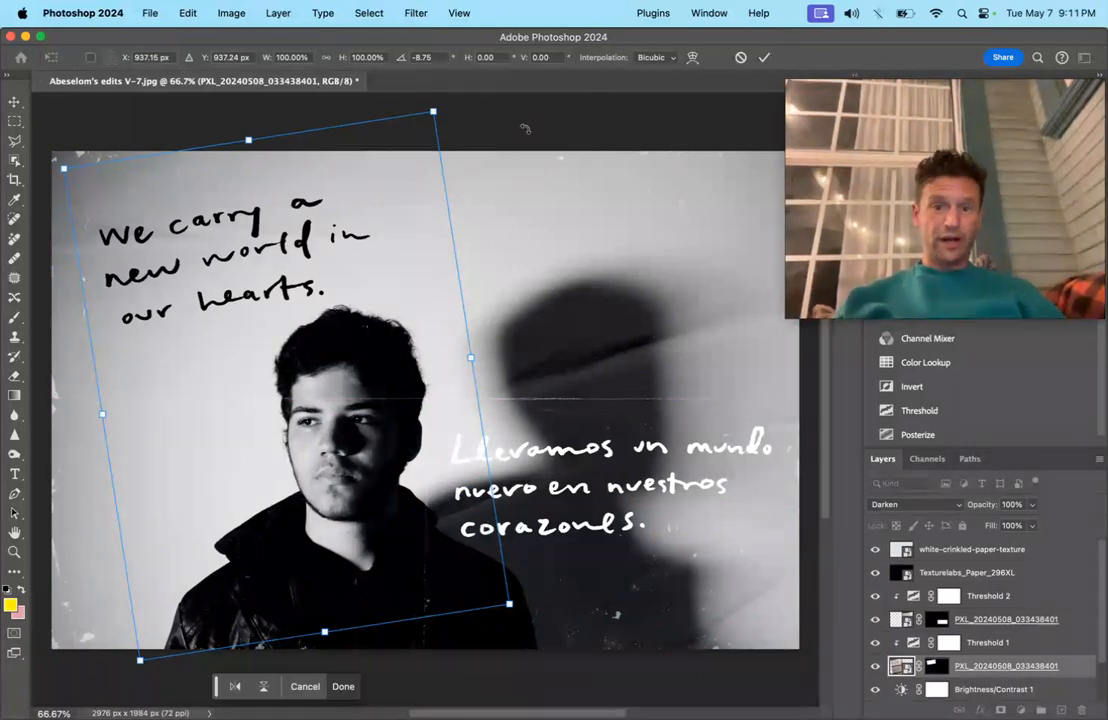
{"action": "key", "text": "Return"}
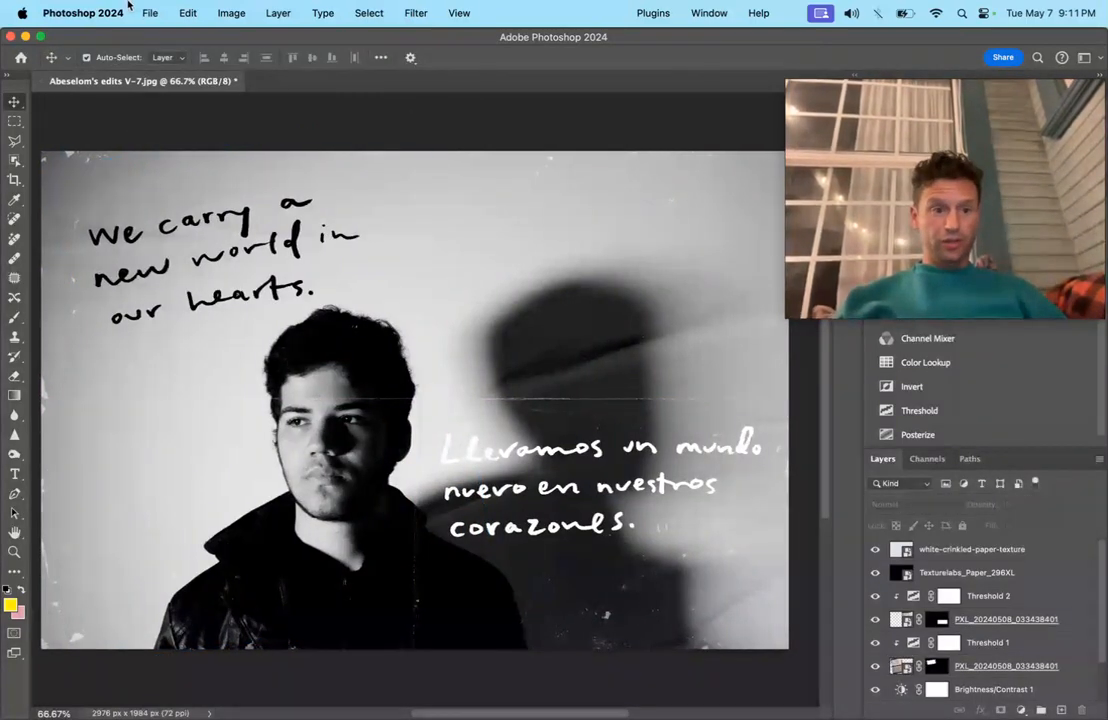
Open Save As for the document in Photoshop format and name it with the author's first name followed by "Quote Edit #1".
{"action": "left_click", "coordinate": [149, 11]}
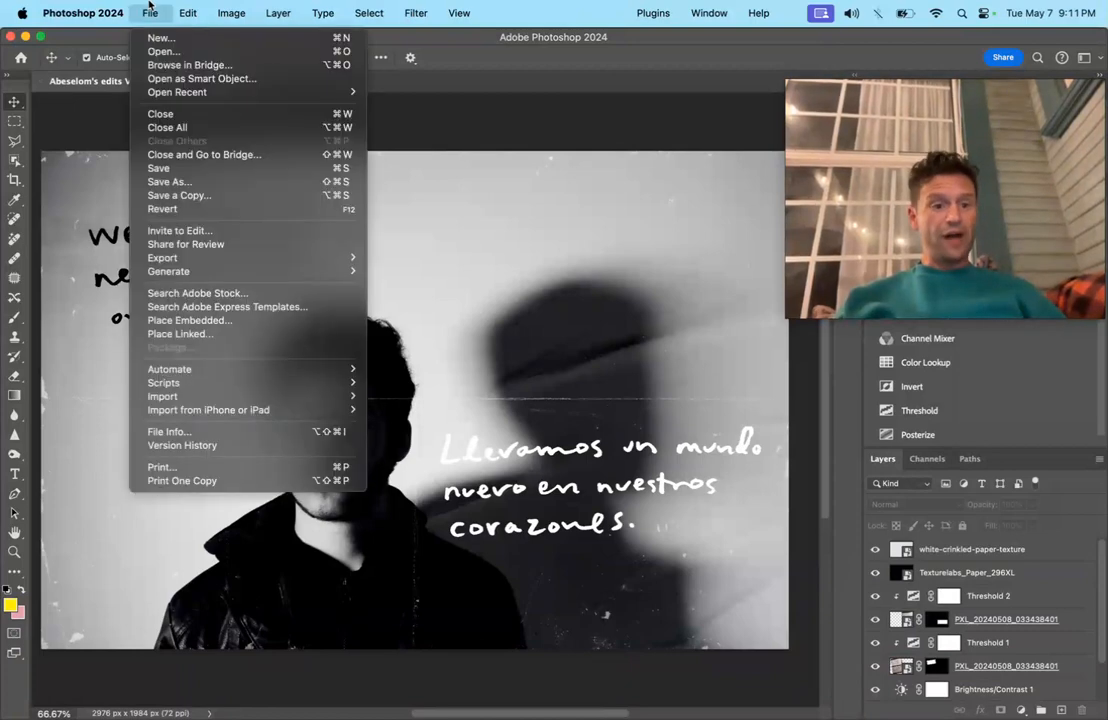
{"action": "left_click", "coordinate": [181, 184]}
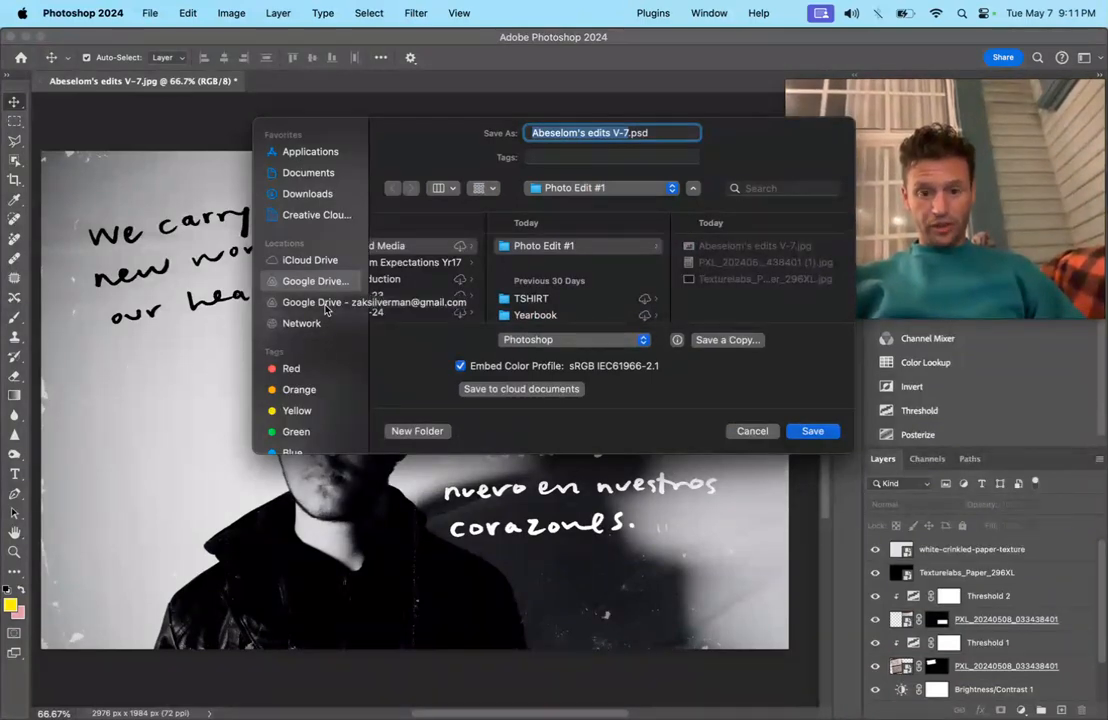
{"action": "type", "text": "Zak "}
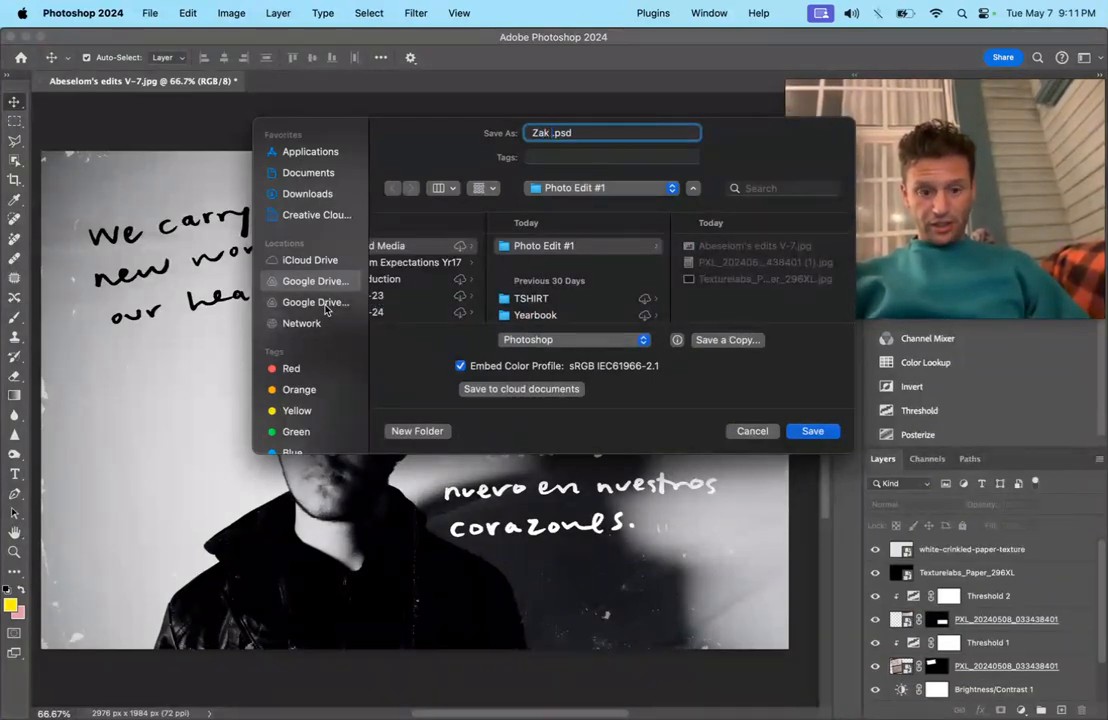
{"action": "type", "text": "Quote Edit"}
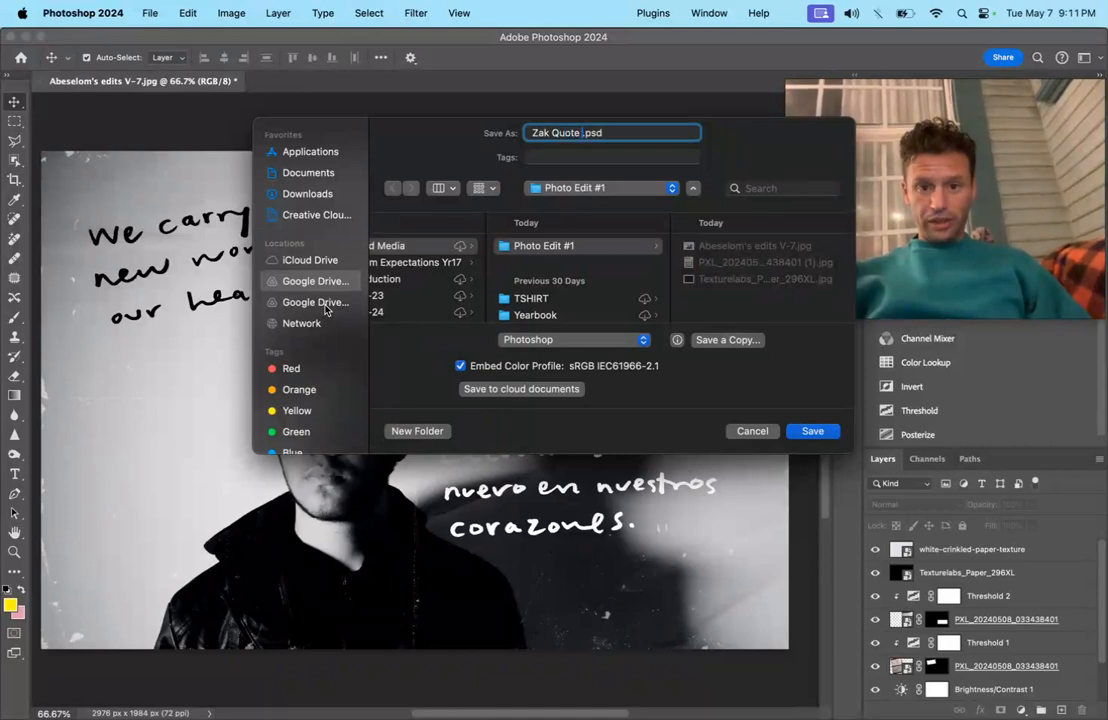
{"action": "type", "text": " #1"}
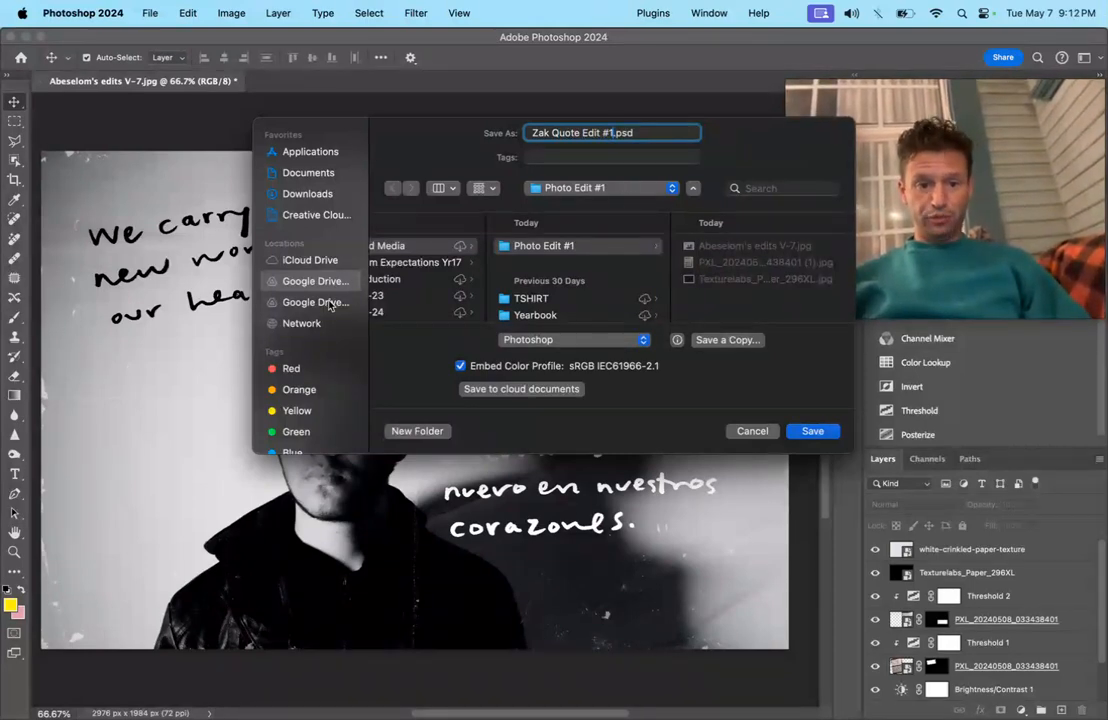
{"action": "left_click", "coordinate": [309, 284]}
{"action": "left_click", "coordinate": [413, 250]}
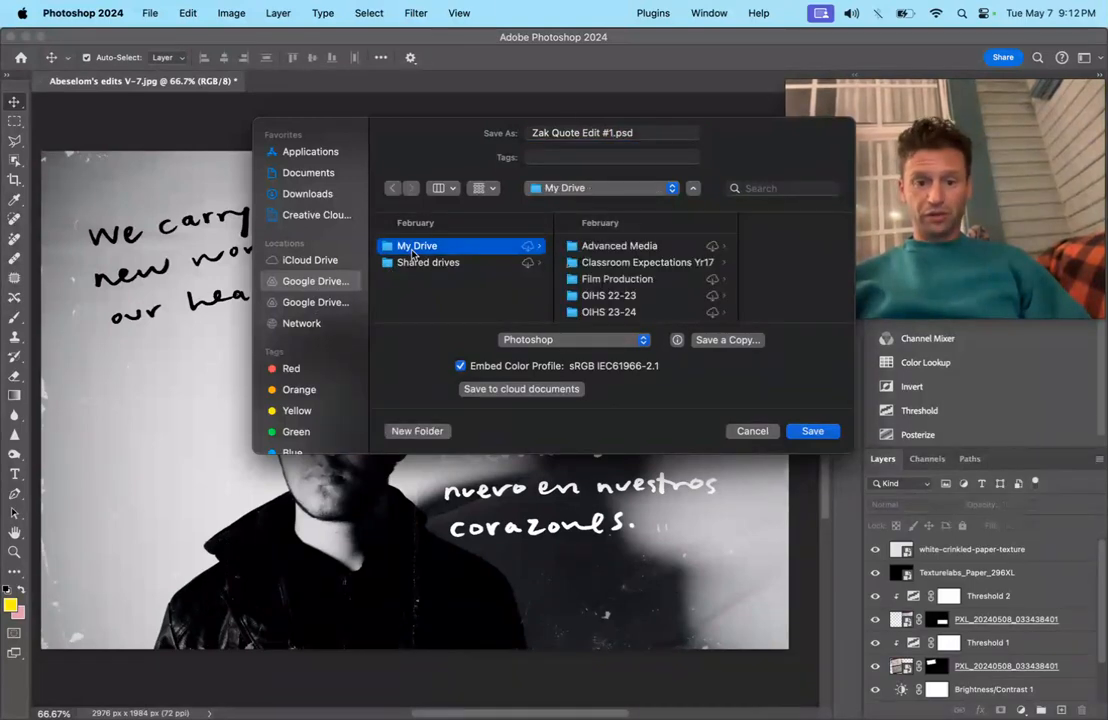
{"action": "left_click", "coordinate": [620, 246]}
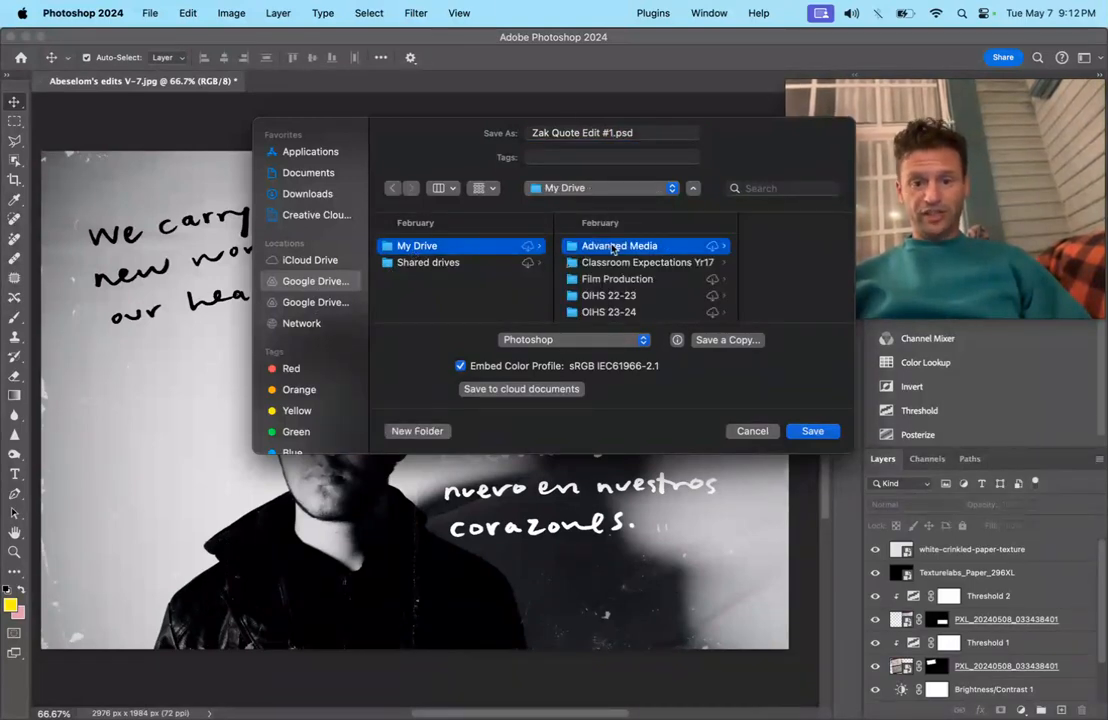
{"action": "left_click", "coordinate": [752, 246]}
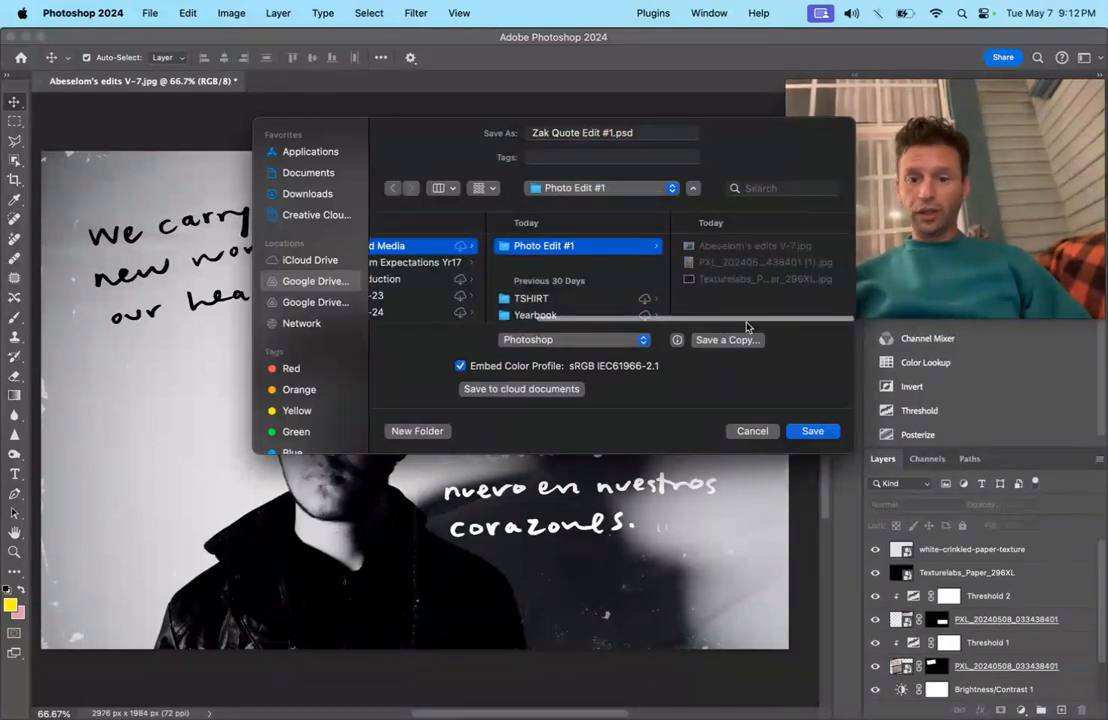
{"action": "left_click", "coordinate": [296, 197]}
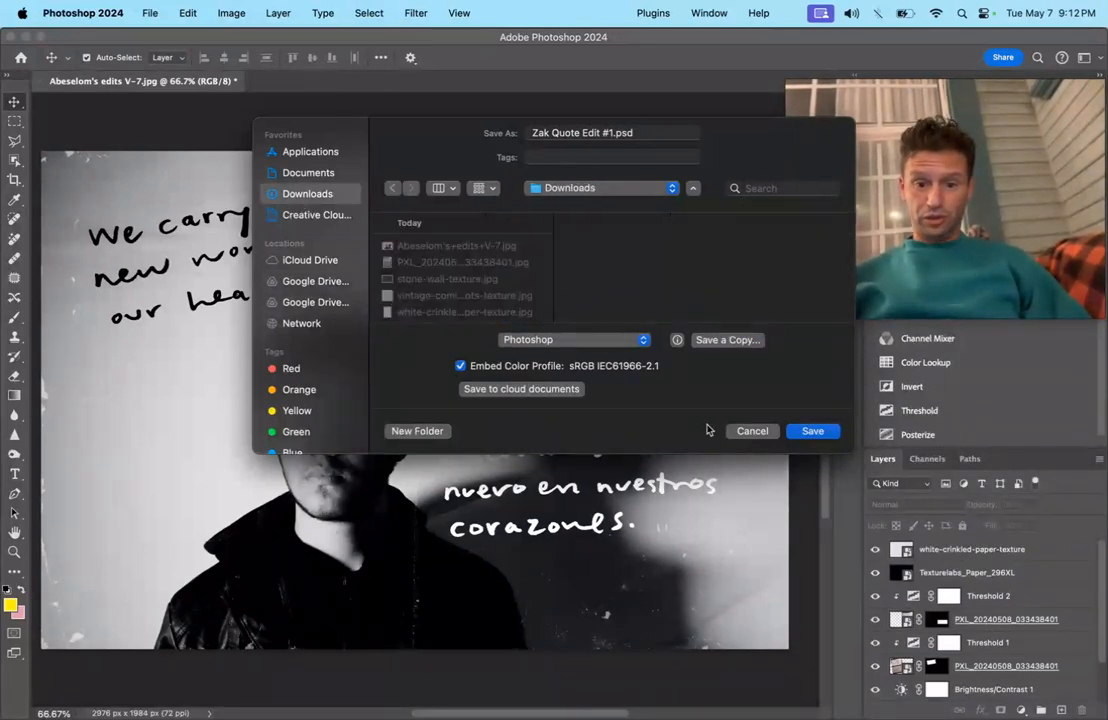
Save the Photoshop document in Google Drive under My Drive > Advanced Media > Photo Edit #1.
{"action": "left_click", "coordinate": [326, 283]}
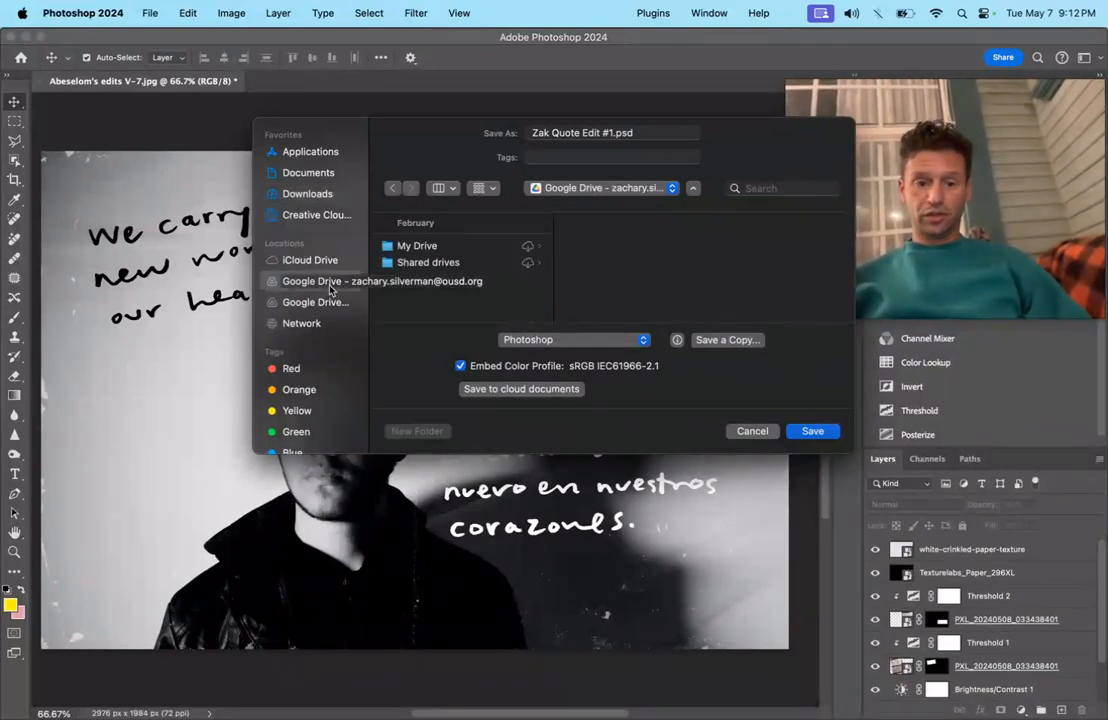
{"action": "left_click", "coordinate": [422, 246]}
{"action": "left_click", "coordinate": [590, 246]}
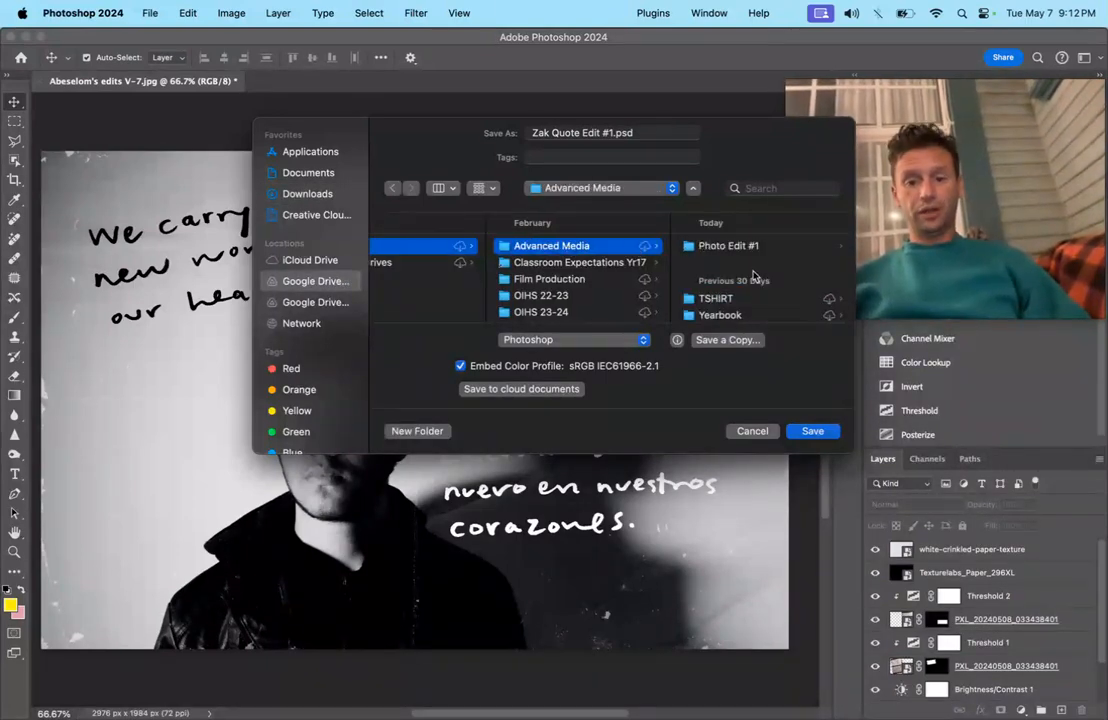
{"action": "left_click", "coordinate": [750, 247]}
{"action": "left_click", "coordinate": [812, 431]}
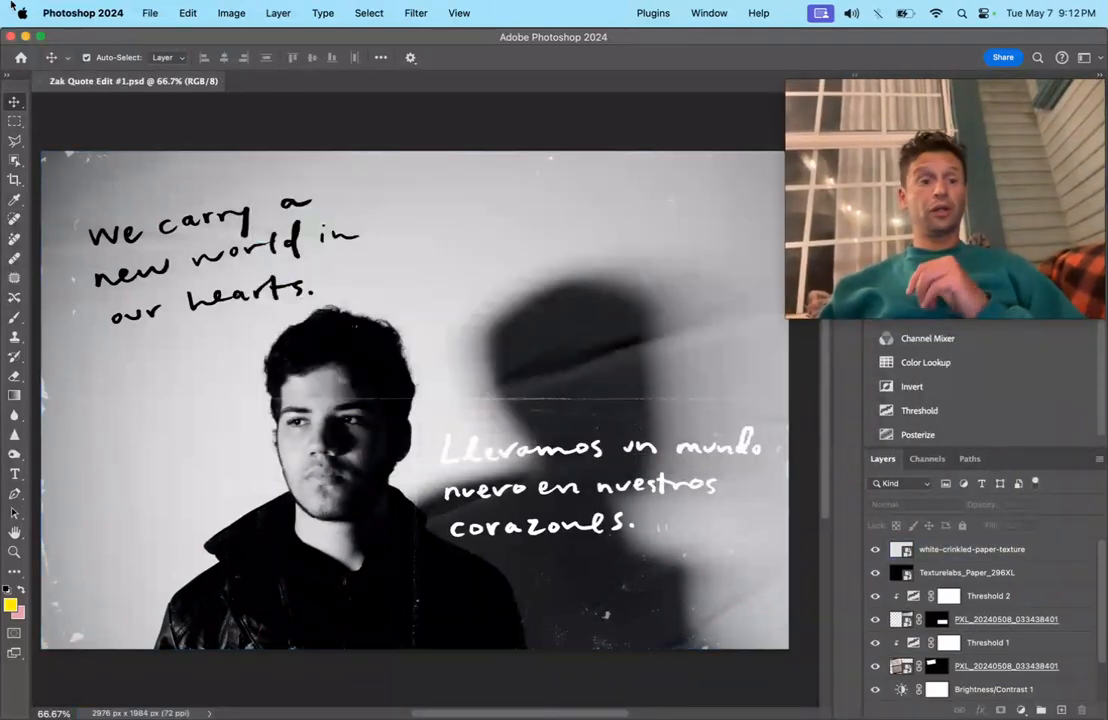
Start a Quick Export as PNG of the finished quote edit.
{"action": "left_click", "coordinate": [150, 12]}
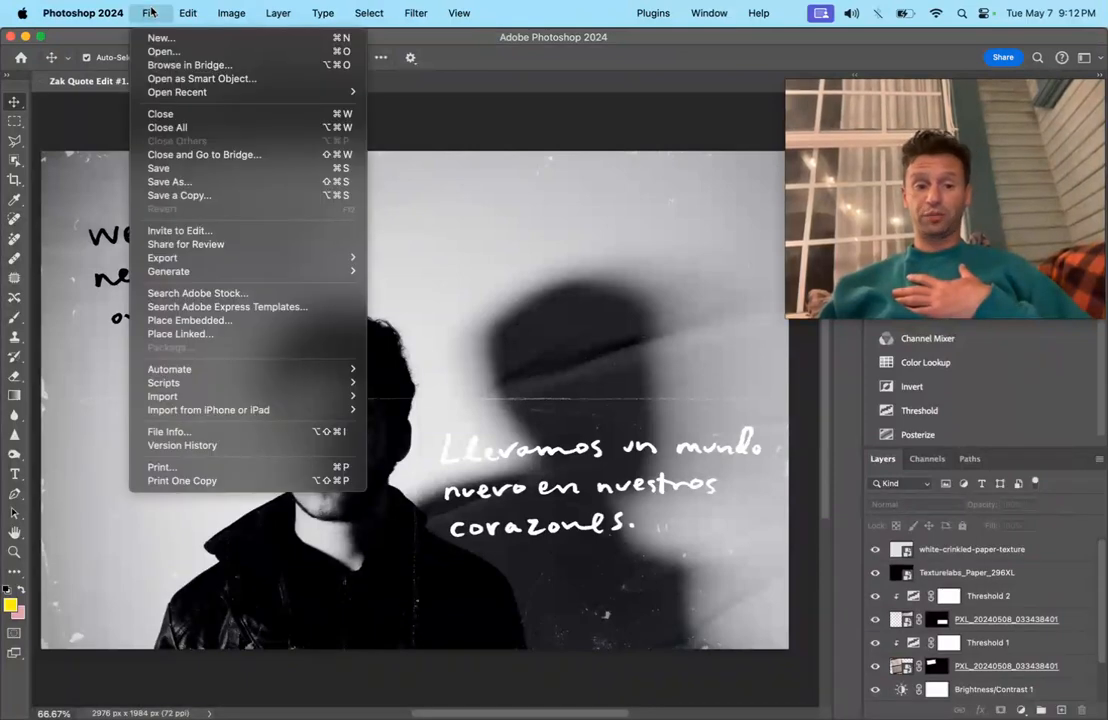
{"action": "mouse_move", "coordinate": [170, 269]}
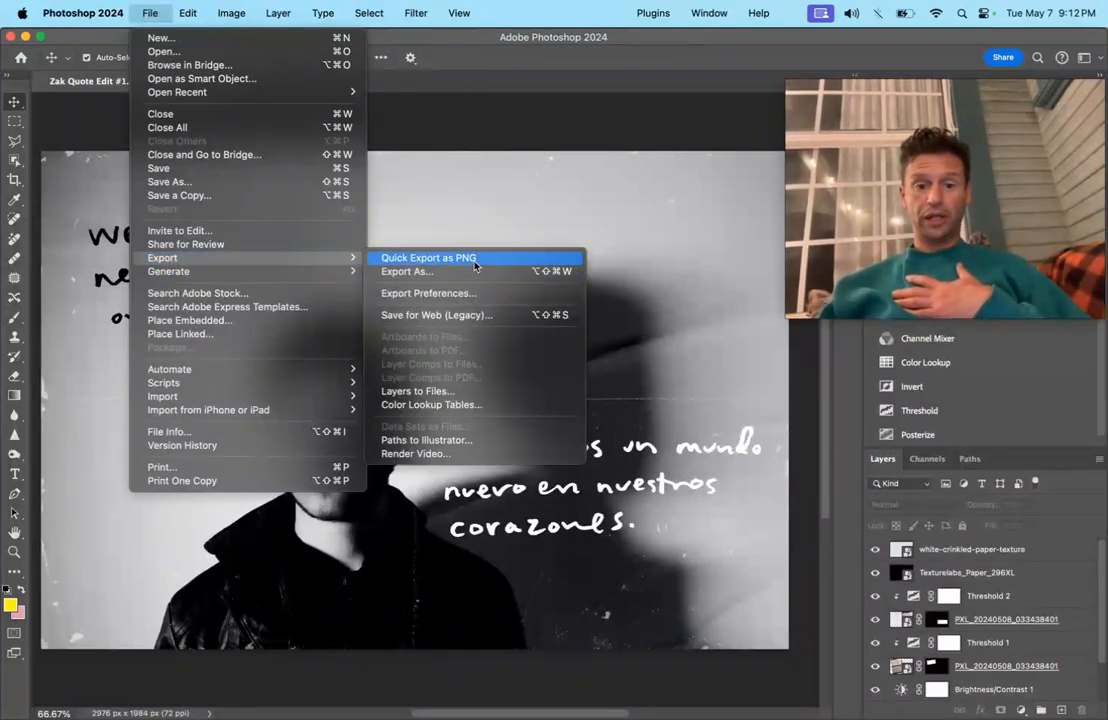
{"action": "left_click", "coordinate": [475, 259]}
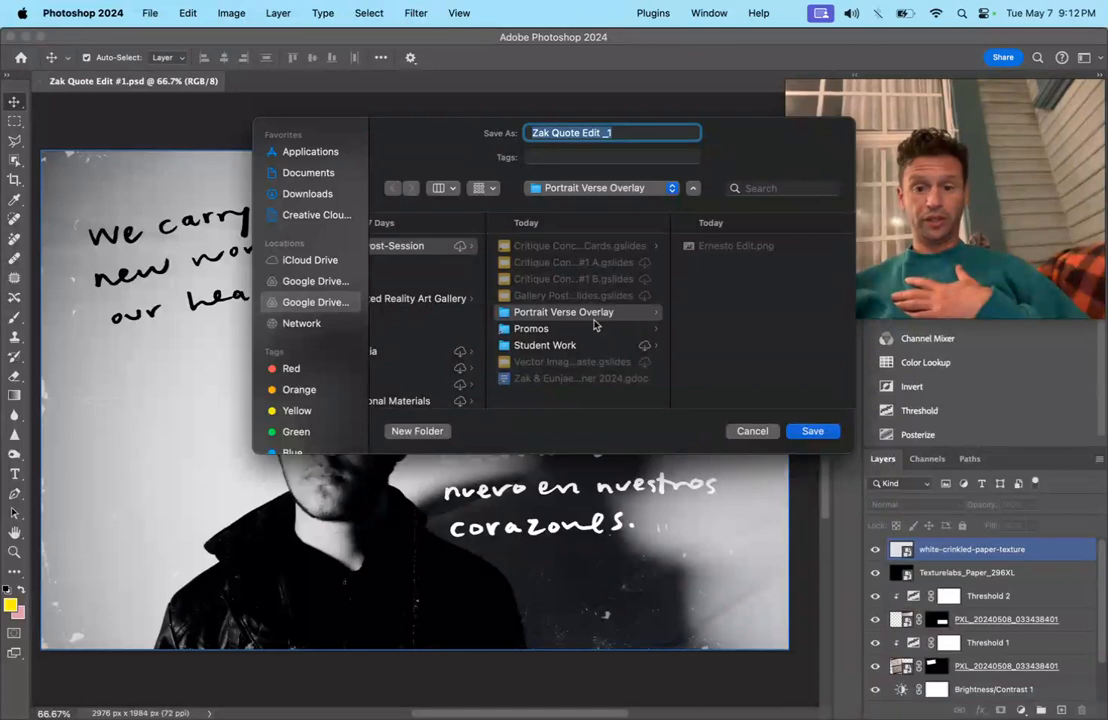
{"action": "left_click", "coordinate": [297, 302]}
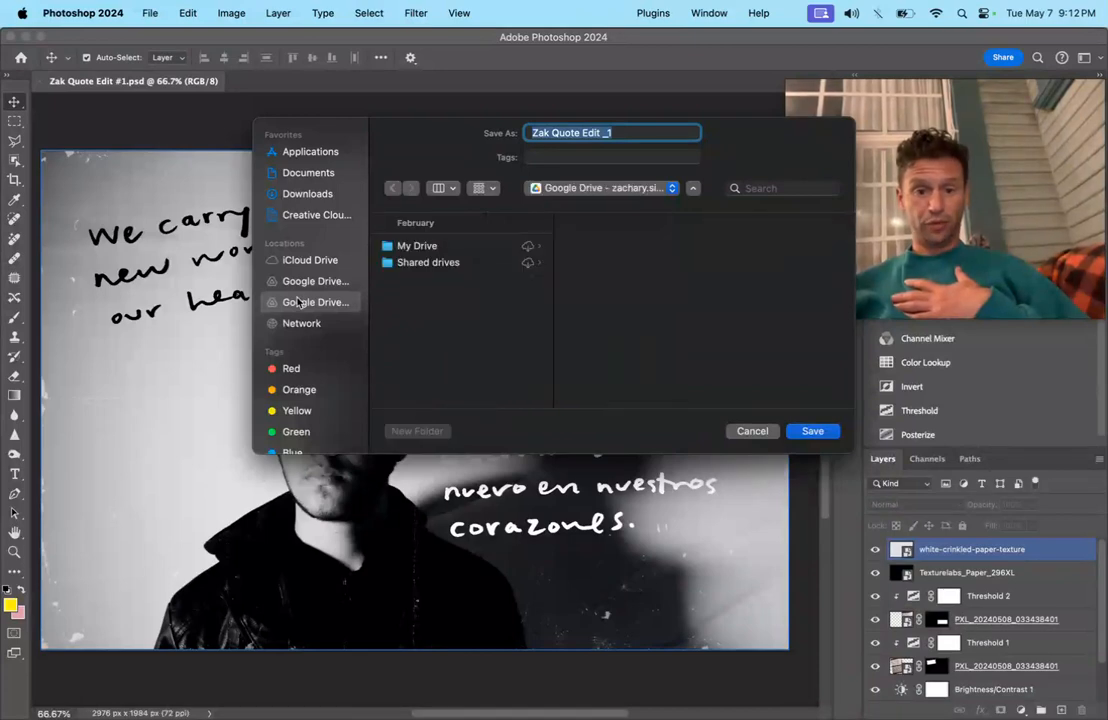
{"action": "left_click", "coordinate": [405, 246]}
{"action": "left_click", "coordinate": [645, 248]}
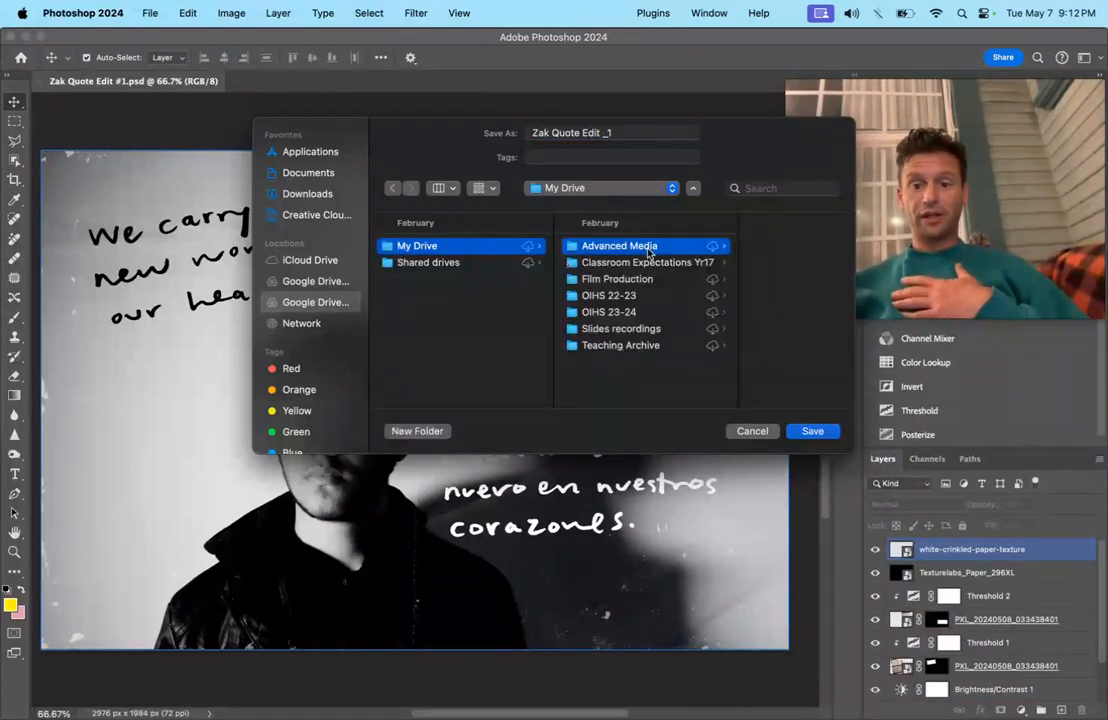
{"action": "left_click", "coordinate": [752, 249]}
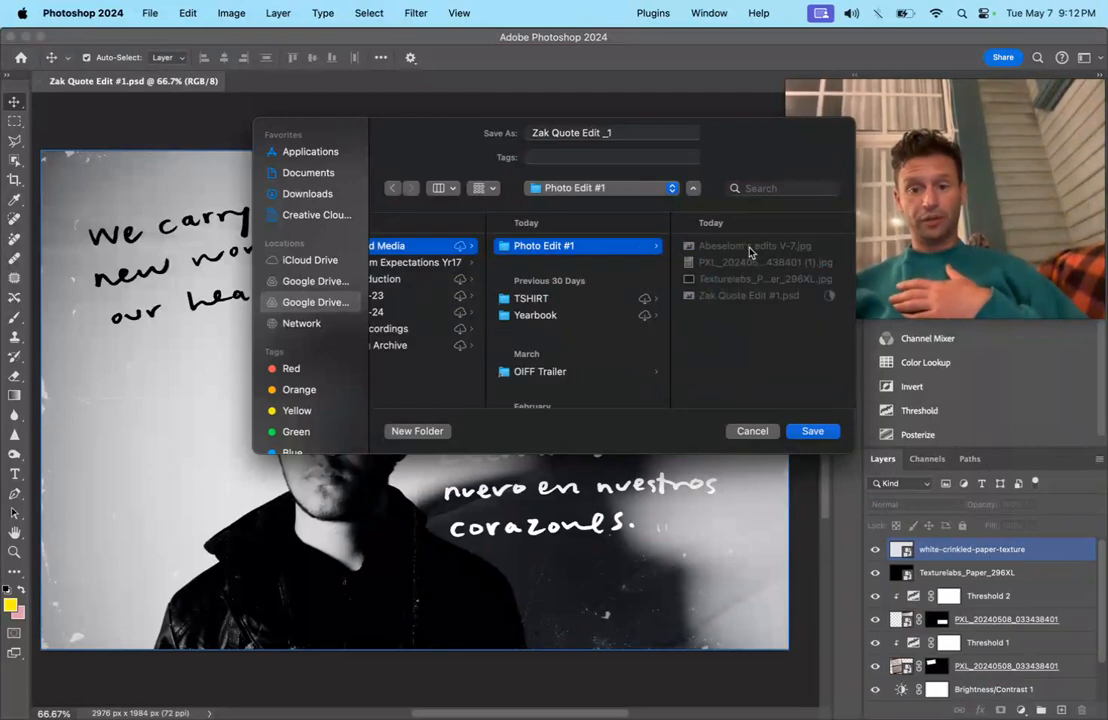
{"action": "left_click", "coordinate": [822, 436]}
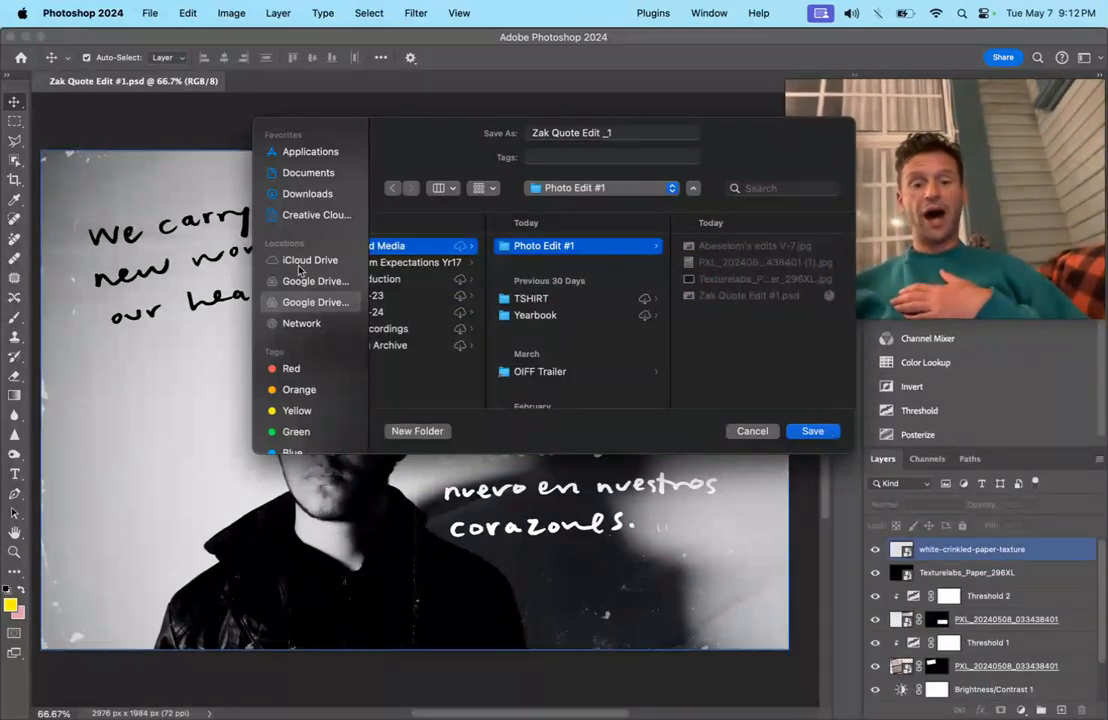
{"action": "left_click", "coordinate": [298, 196]}
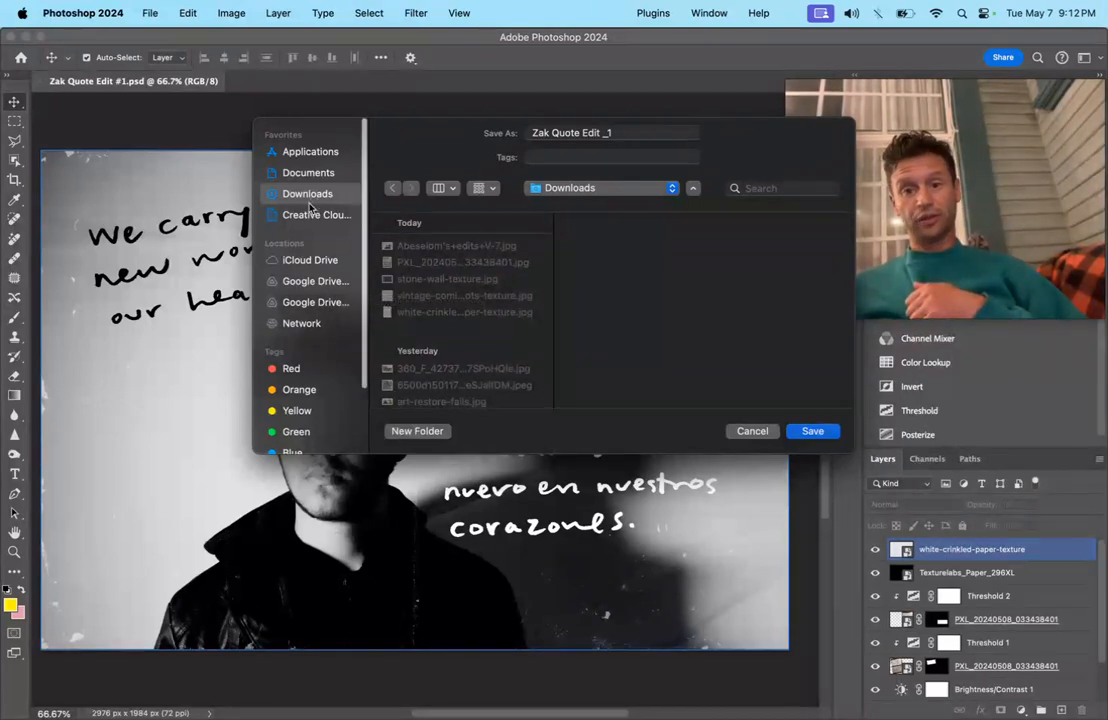
Save the PNG export in Google Drive under My Drive > Advanced Media > Photo Edit #1.
{"action": "left_click", "coordinate": [326, 304]}
{"action": "left_click", "coordinate": [435, 246]}
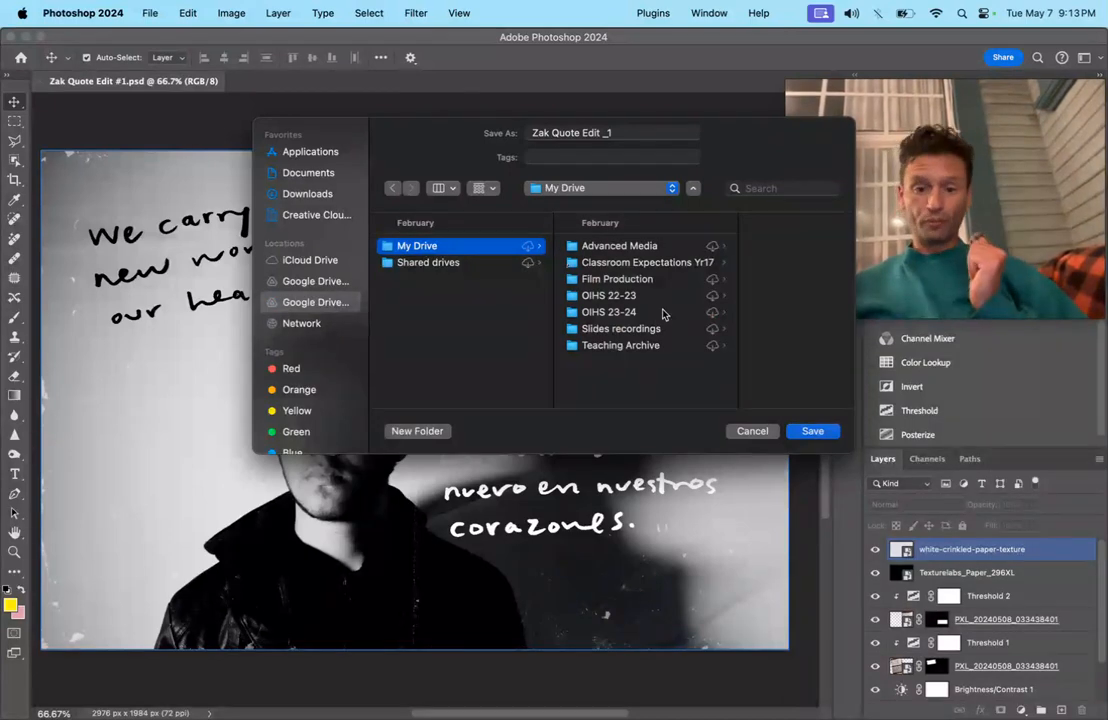
{"action": "left_click", "coordinate": [619, 246]}
{"action": "left_click", "coordinate": [718, 245]}
{"action": "left_click", "coordinate": [808, 431]}
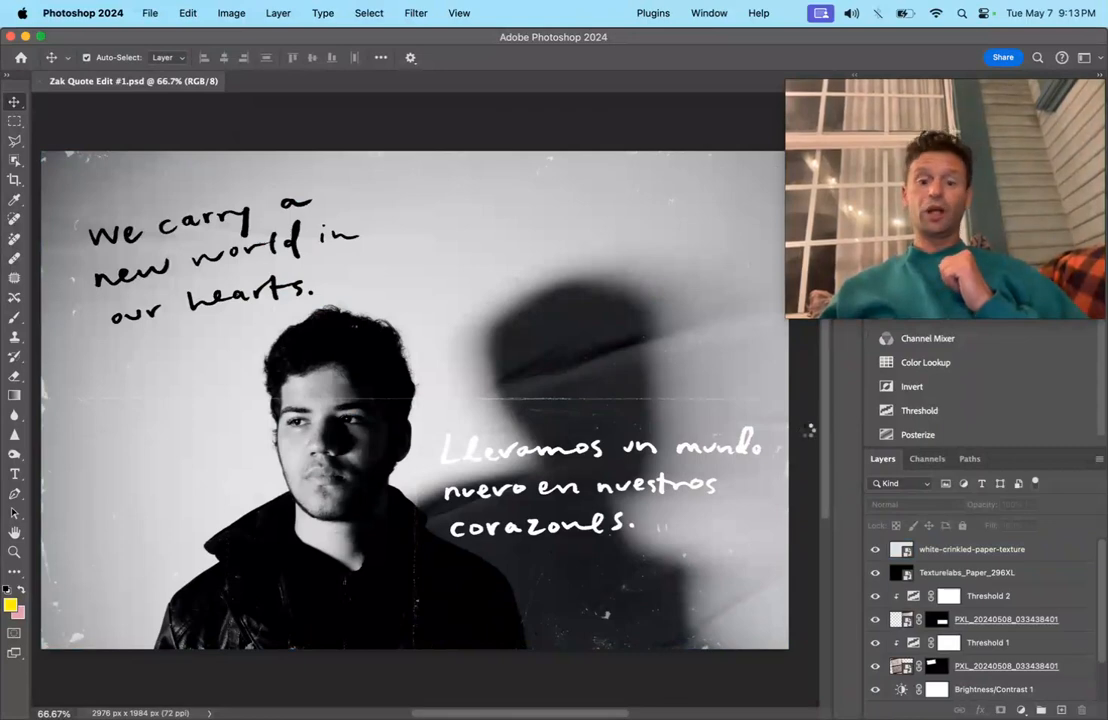
Switch to Finder, browse Google Drive to My Drive > Advanced Media > Photo Edit #1 and open the exported PNG for viewing.
{"action": "mouse_move", "coordinate": [292, 682]}
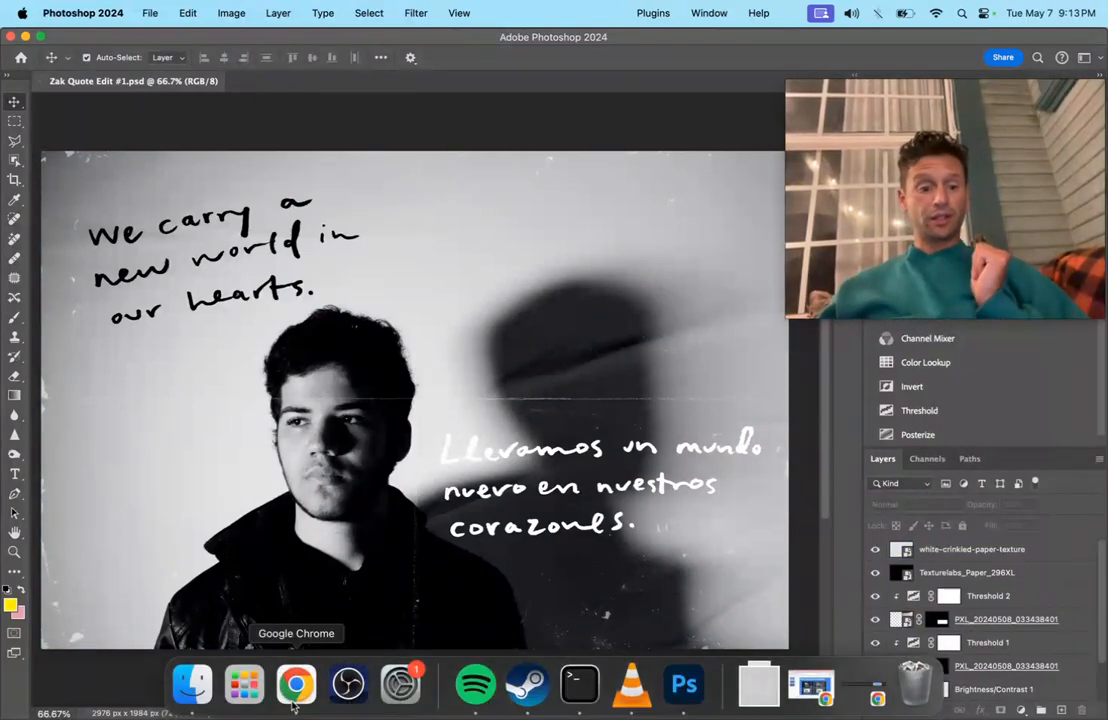
{"action": "left_click", "coordinate": [195, 682]}
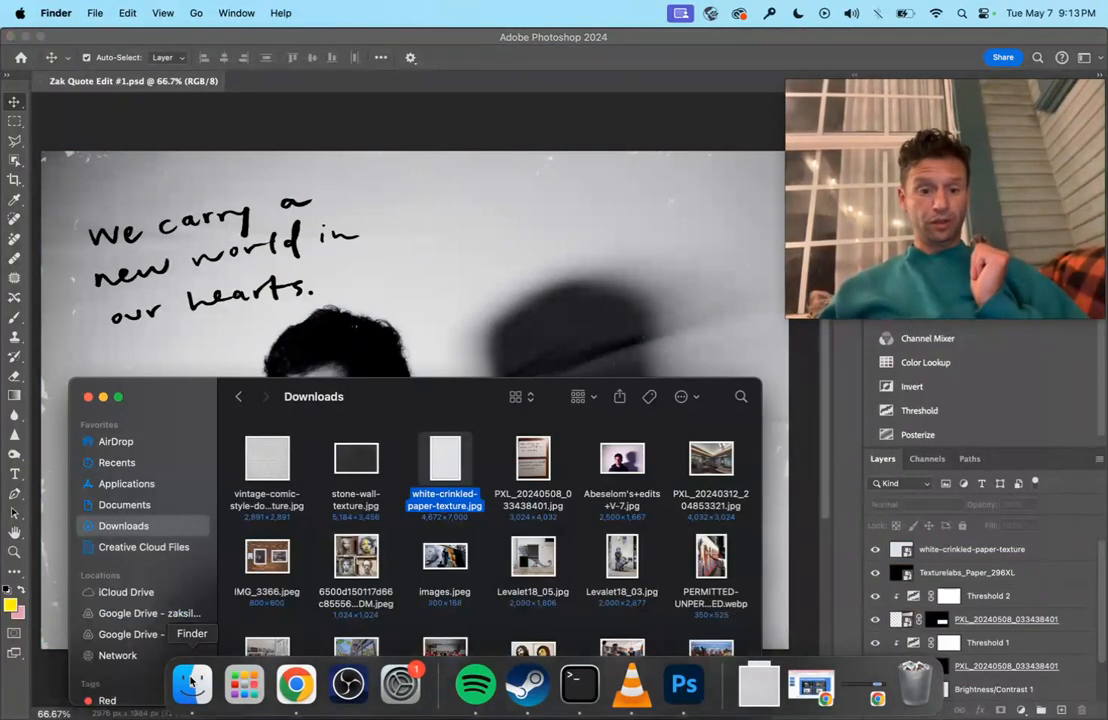
{"action": "left_click", "coordinate": [150, 634]}
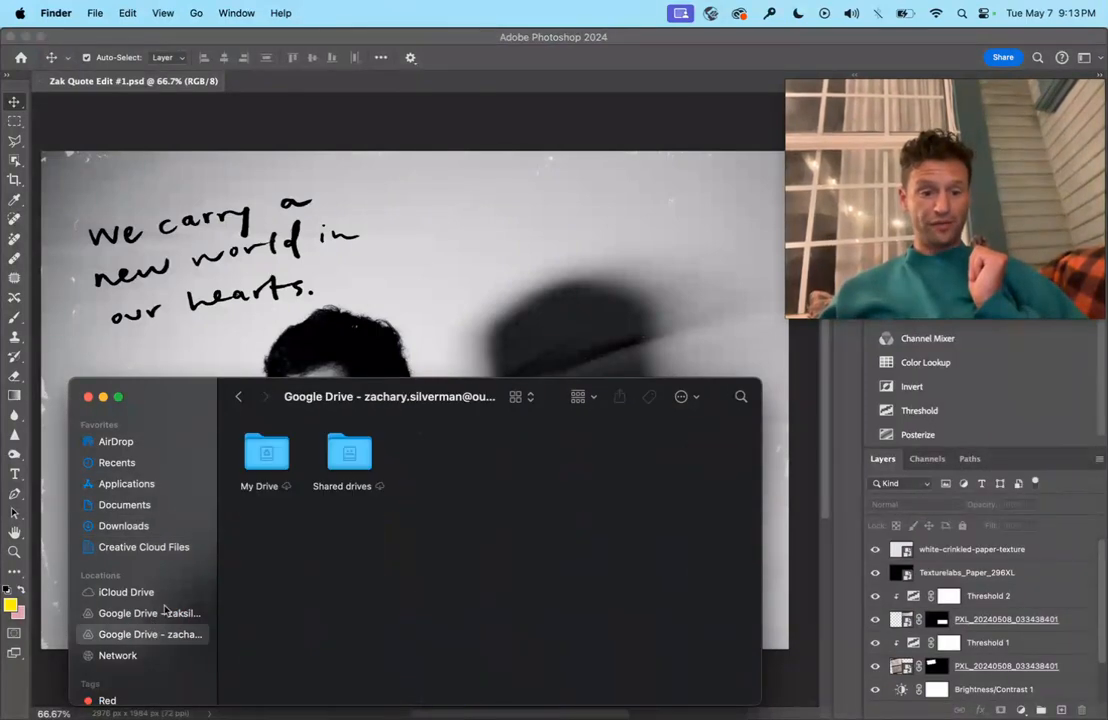
{"action": "double_click", "coordinate": [268, 452]}
{"action": "double_click", "coordinate": [432, 452]}
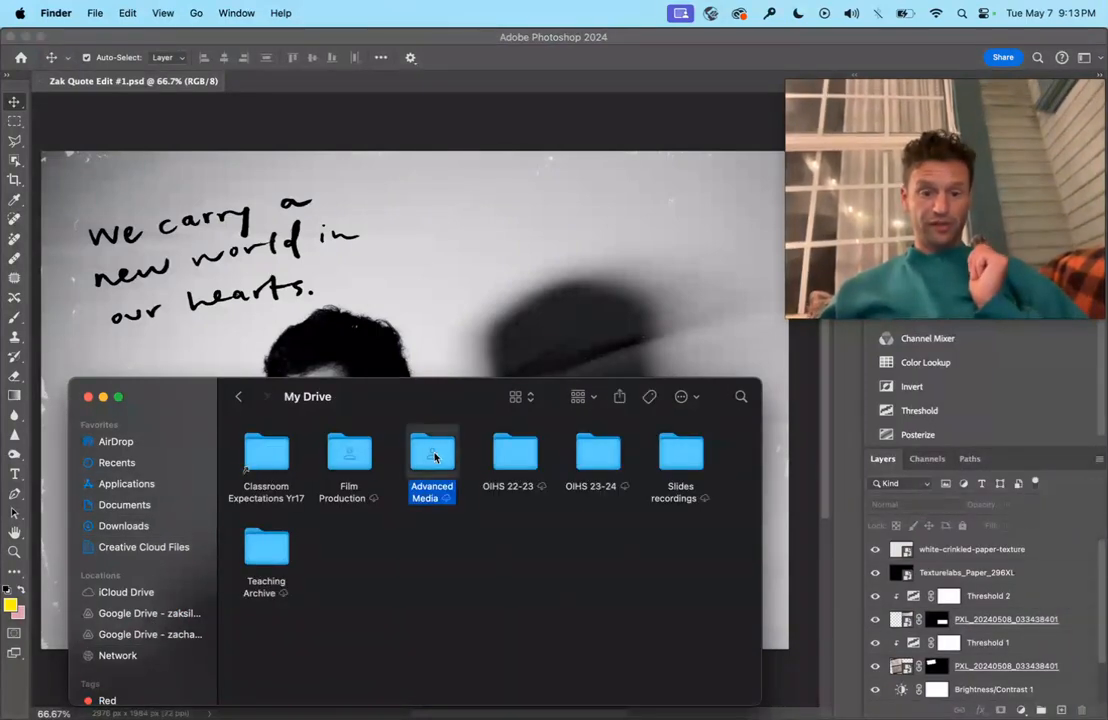
{"action": "double_click", "coordinate": [566, 640]}
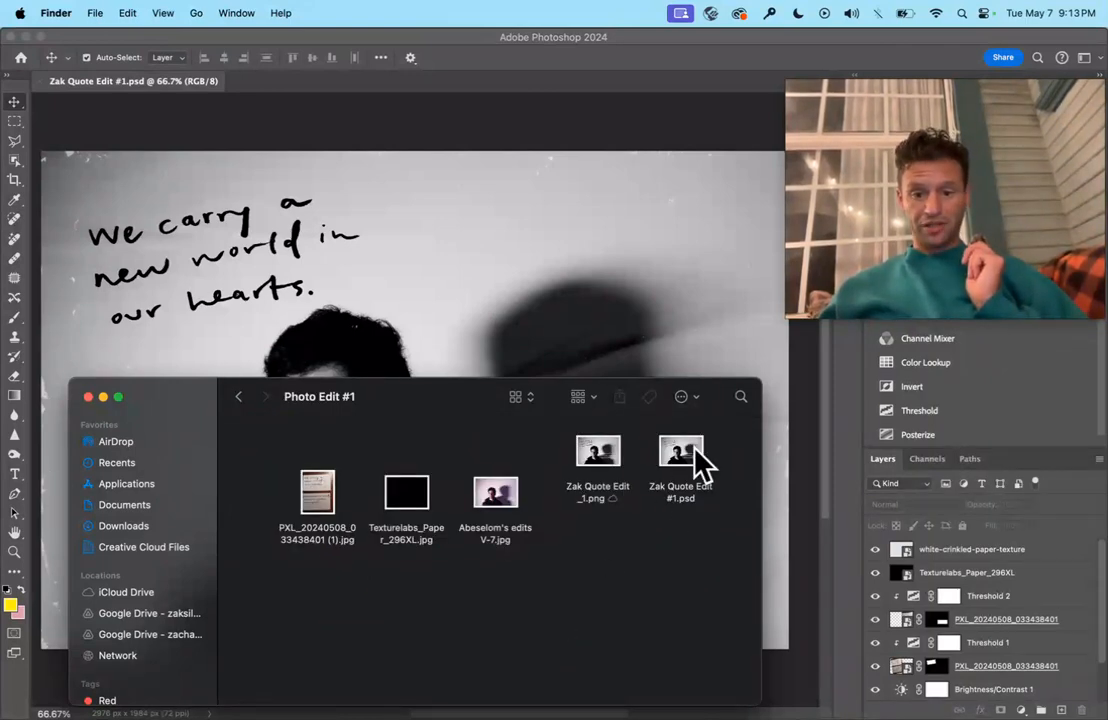
{"action": "double_click", "coordinate": [607, 462]}
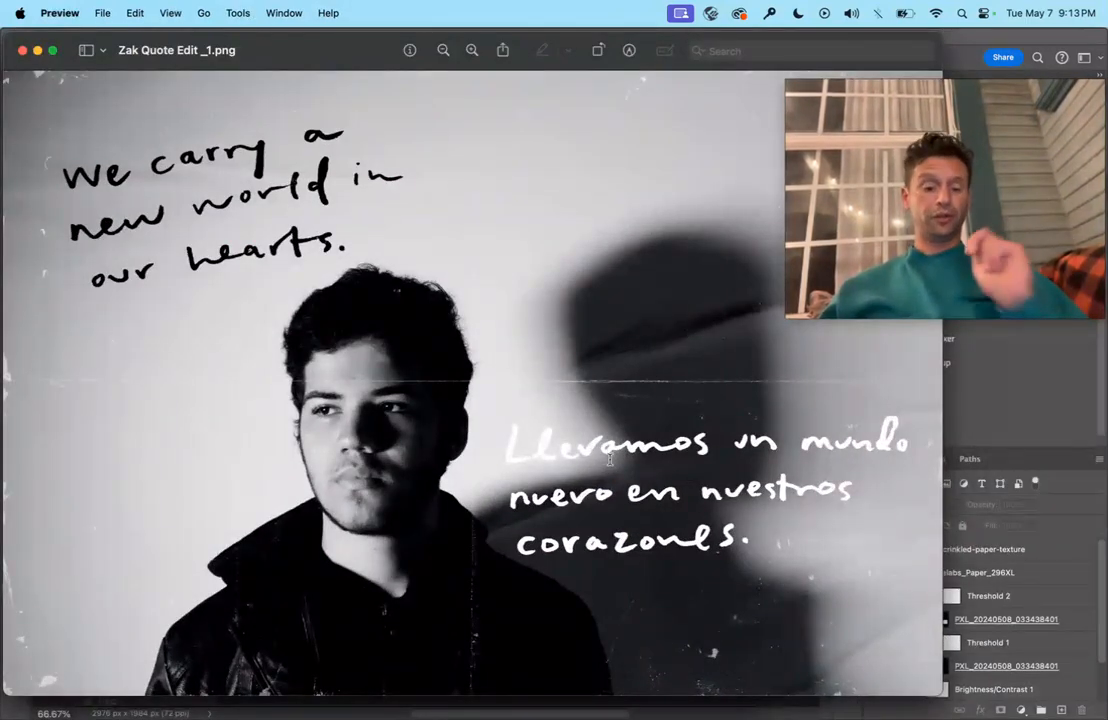
Switch to the Chrome window showing the Oakland Unified School District intranet page.
{"action": "key", "text": "ctrl+Up"}
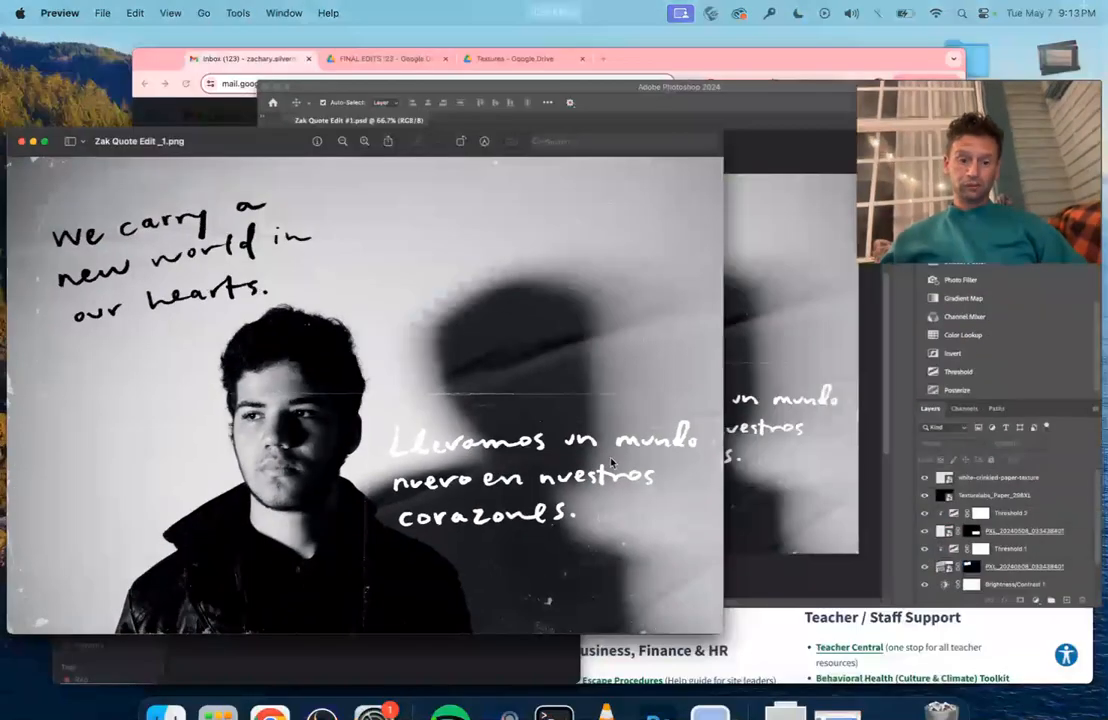
{"action": "left_click", "coordinate": [827, 452]}
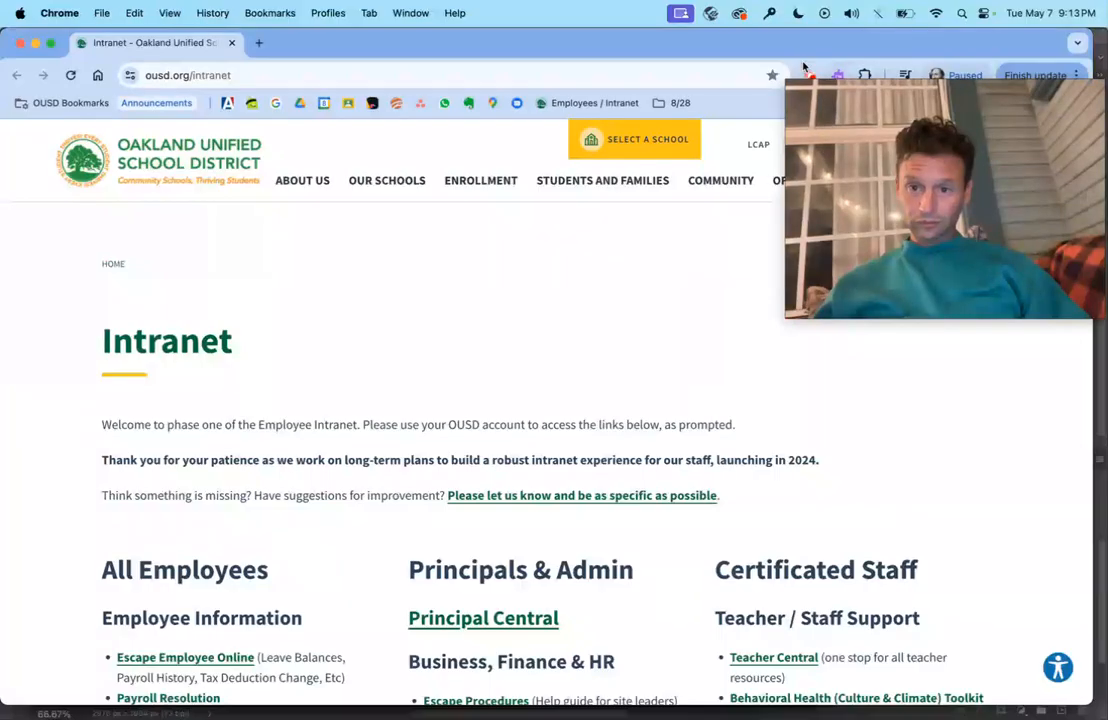